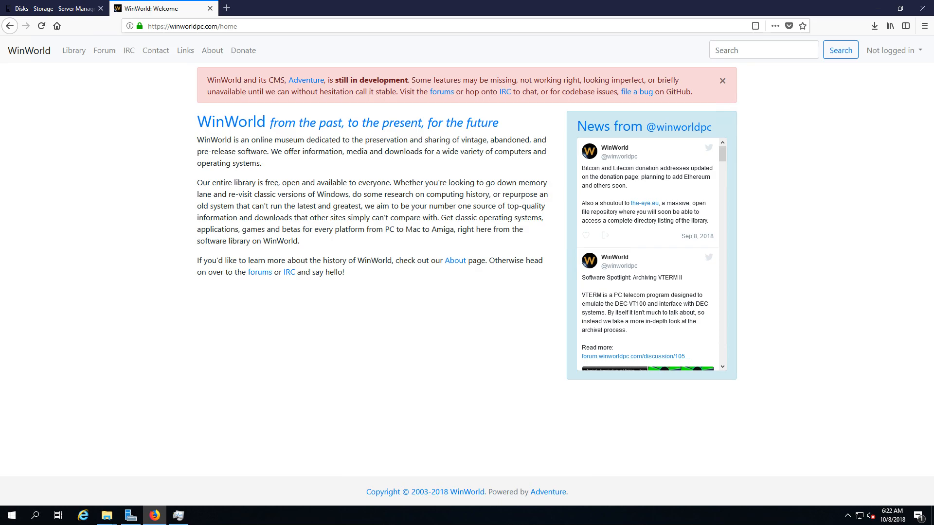
Open the download page for Microsoft MS-DOS 6.22 Plus Enhanced Tools (3.5-1.44mb) from the site's operating systems library
click(74, 52)
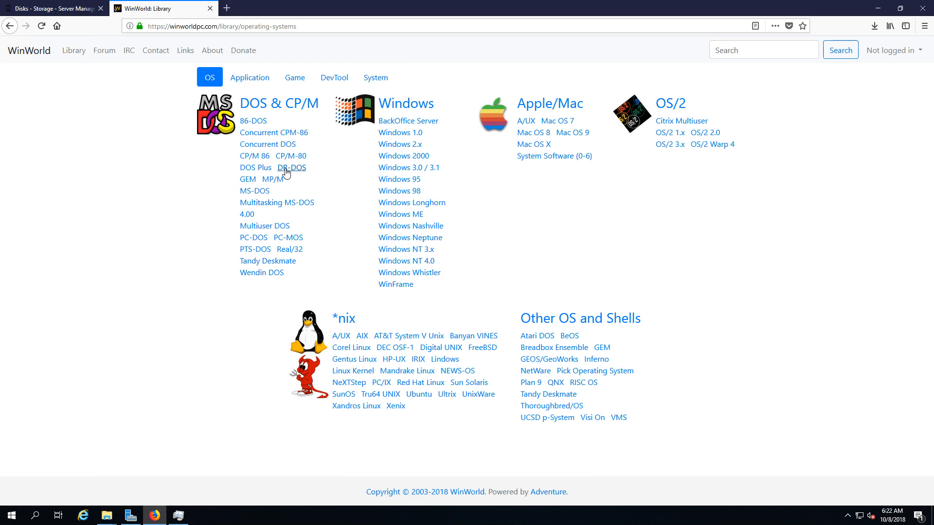
click(254, 191)
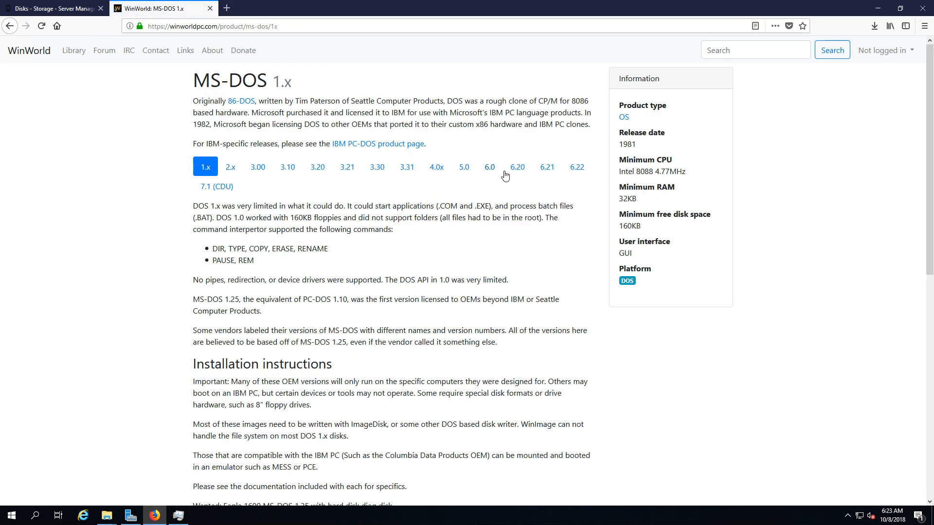
click(578, 171)
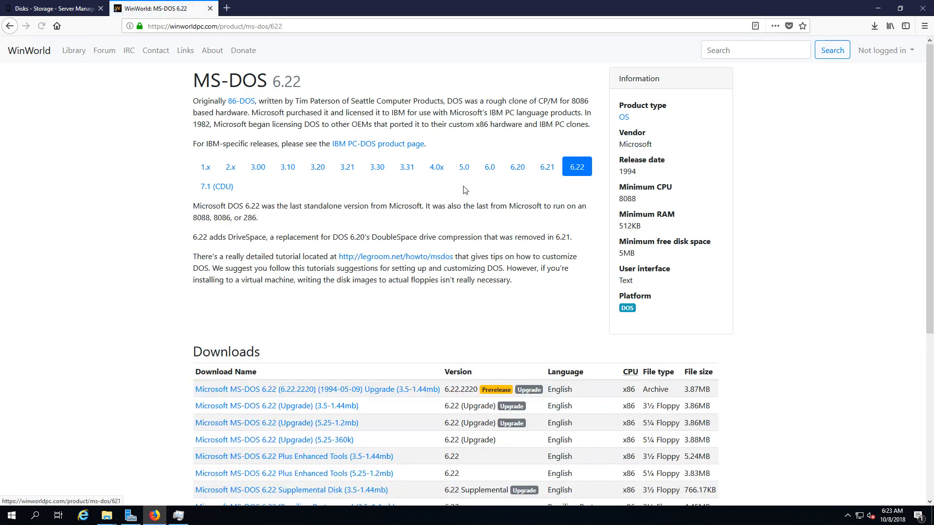
scroll(380, 198, down, 4)
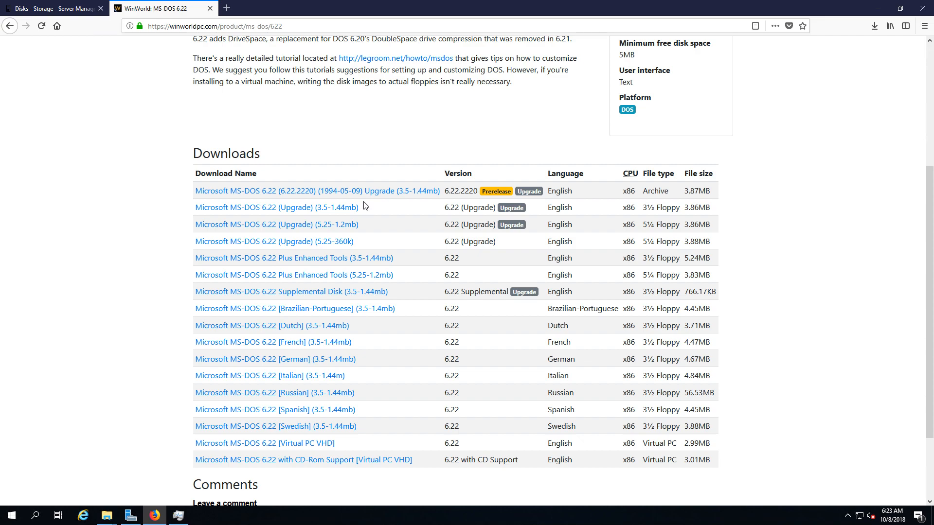
click(339, 260)
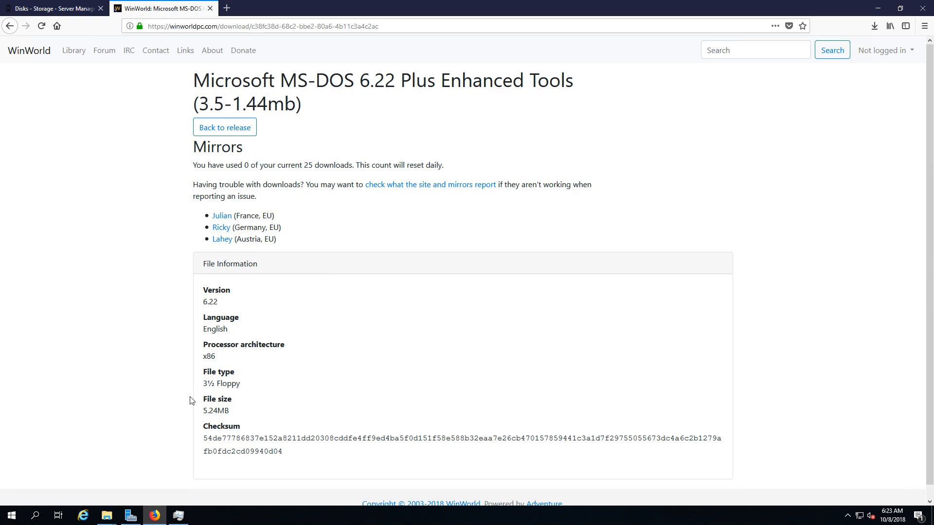
Download the MS-DOS 6.22 Plus Enhanced Tools archive from the France mirror
drag(201, 384, 267, 389)
click(223, 216)
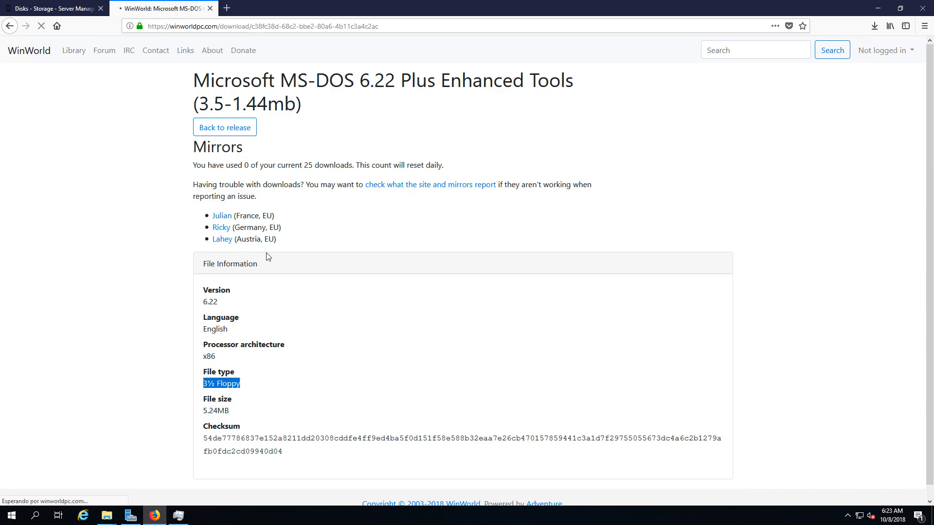
click(508, 345)
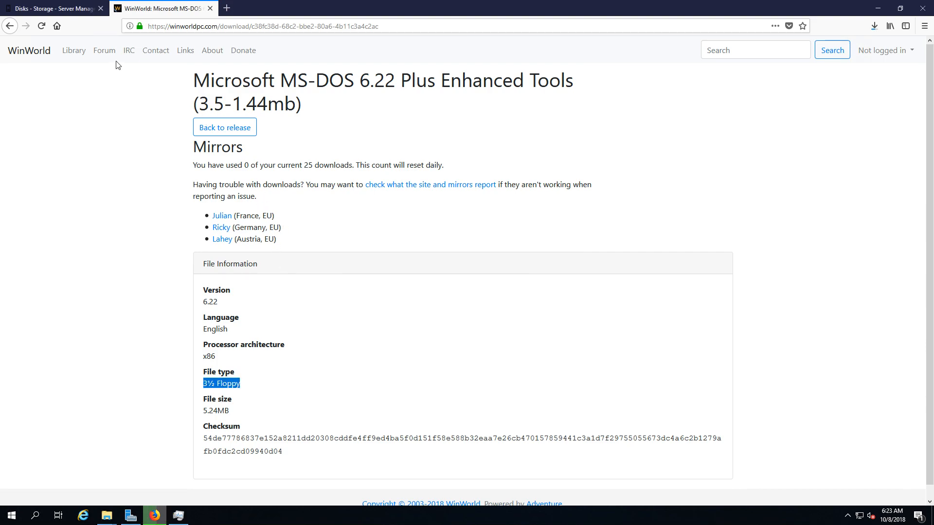
Open the Windows 3.0 / 3.1 page in the library and review the version 3.1 download list
click(73, 51)
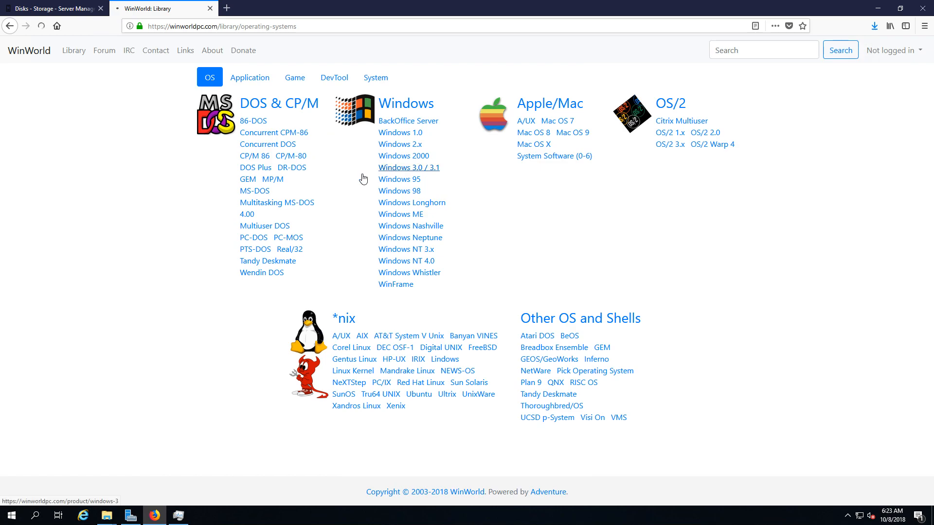
click(382, 174)
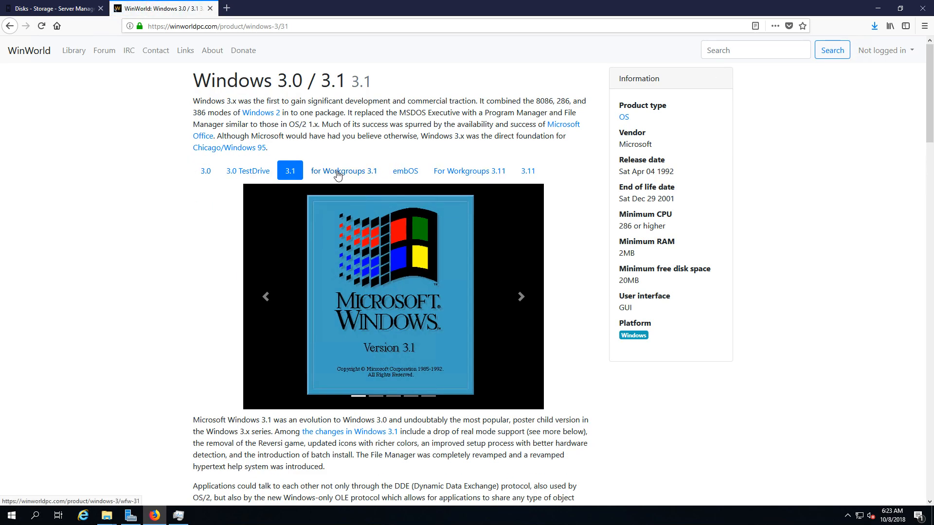
scroll(327, 225, down, 12)
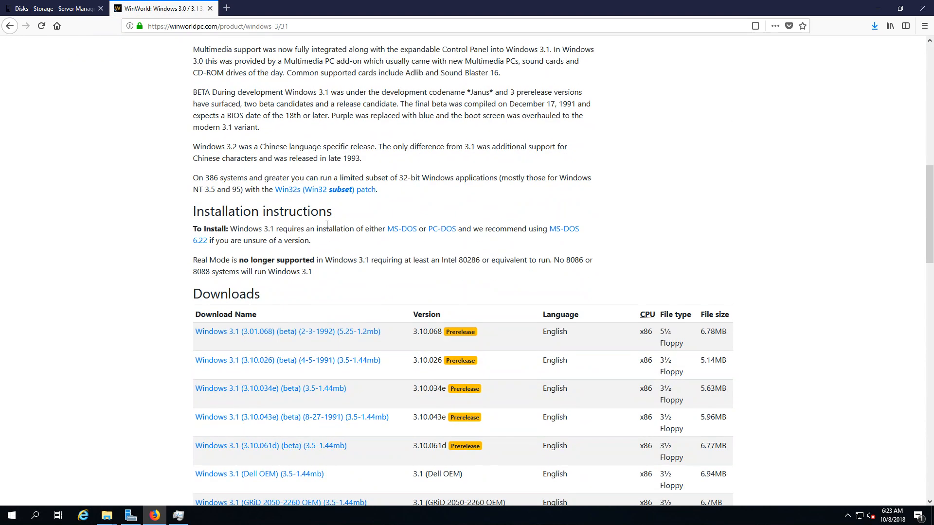
scroll(327, 225, down, 6)
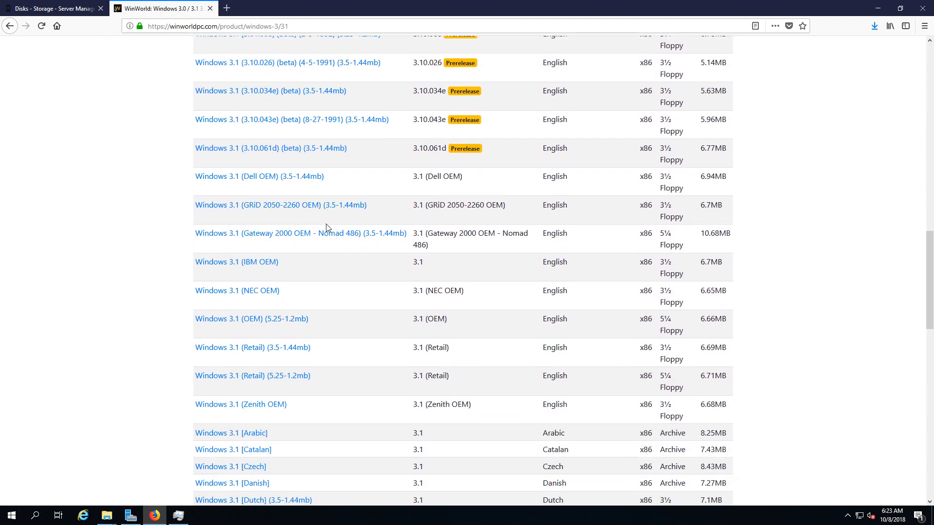
drag(410, 178, 471, 182)
scroll(461, 188, down, 3)
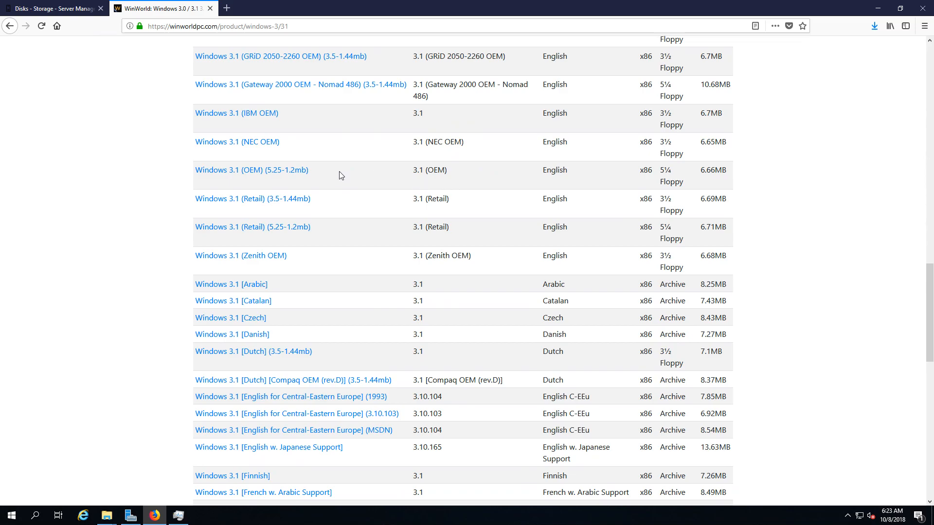
drag(412, 170, 441, 182)
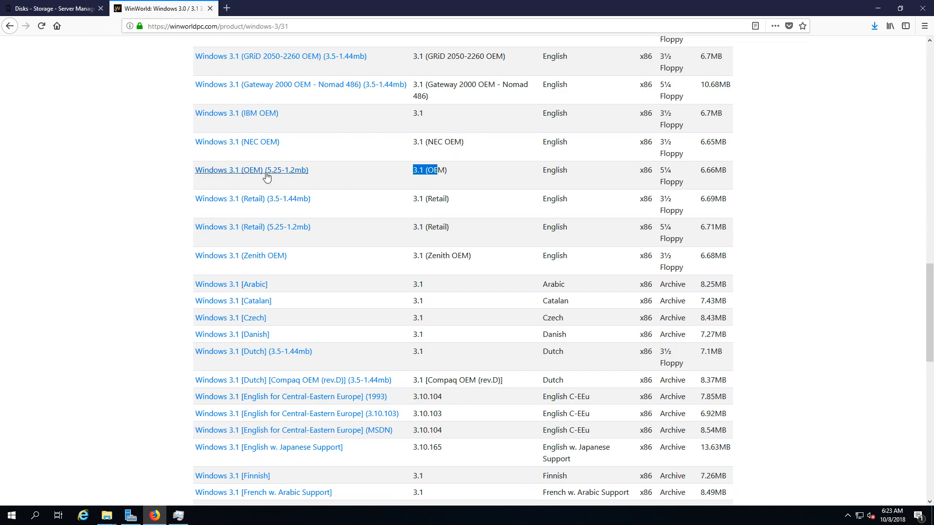
scroll(387, 188, up, 15)
scroll(388, 190, up, 3)
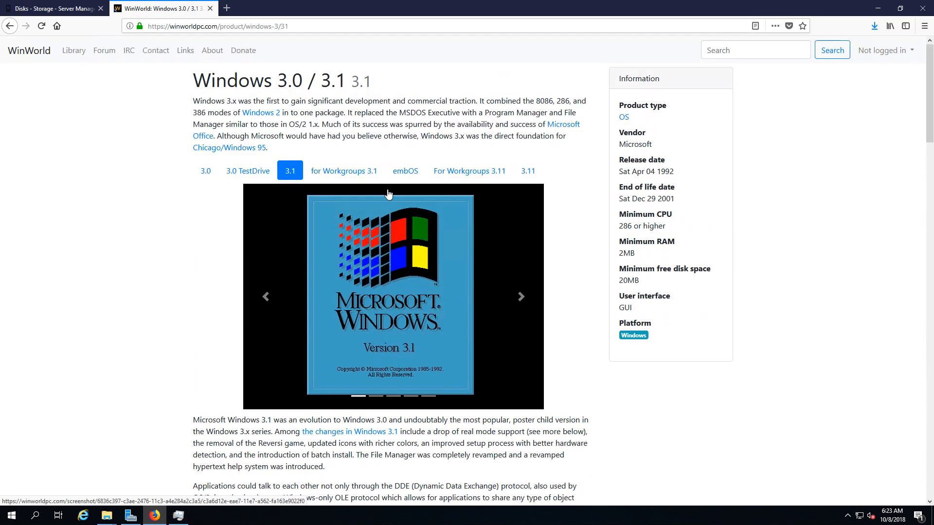
scroll(389, 192, down, 15)
scroll(389, 194, down, 4)
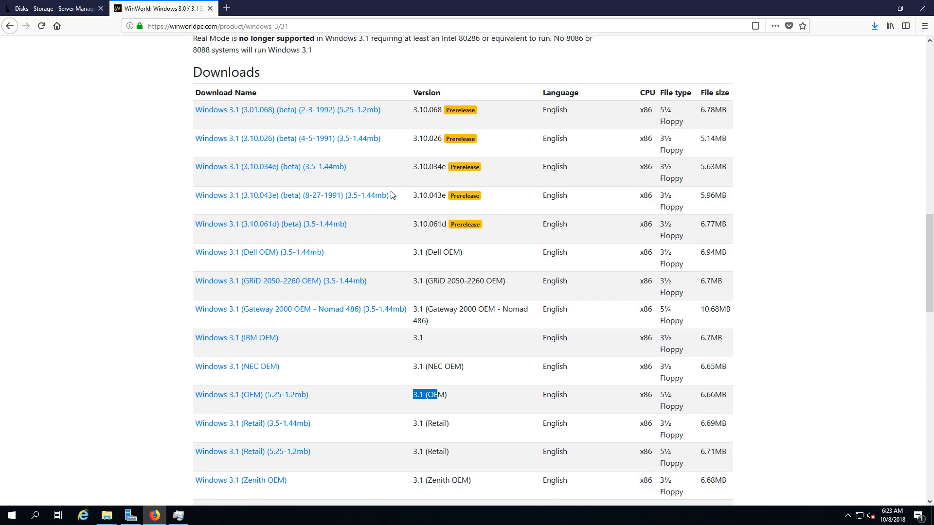
scroll(328, 186, down, 3)
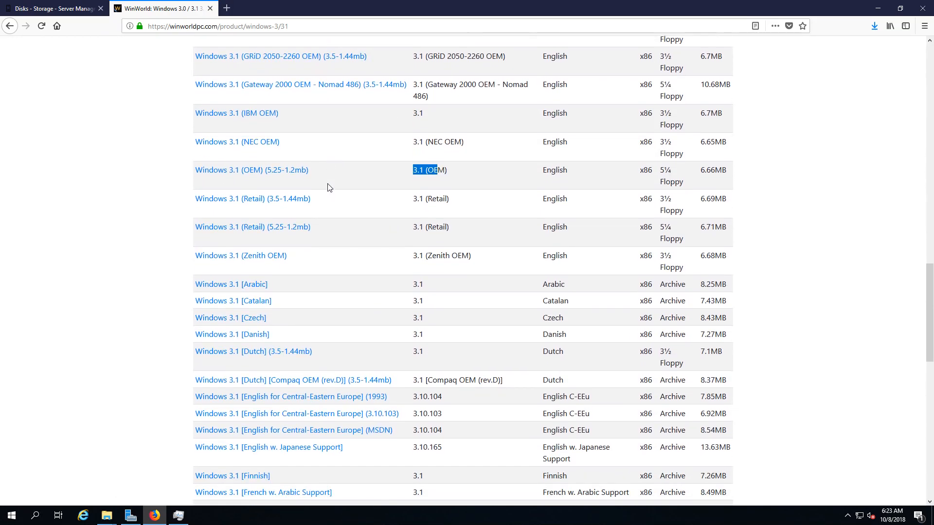
scroll(325, 187, up, 3)
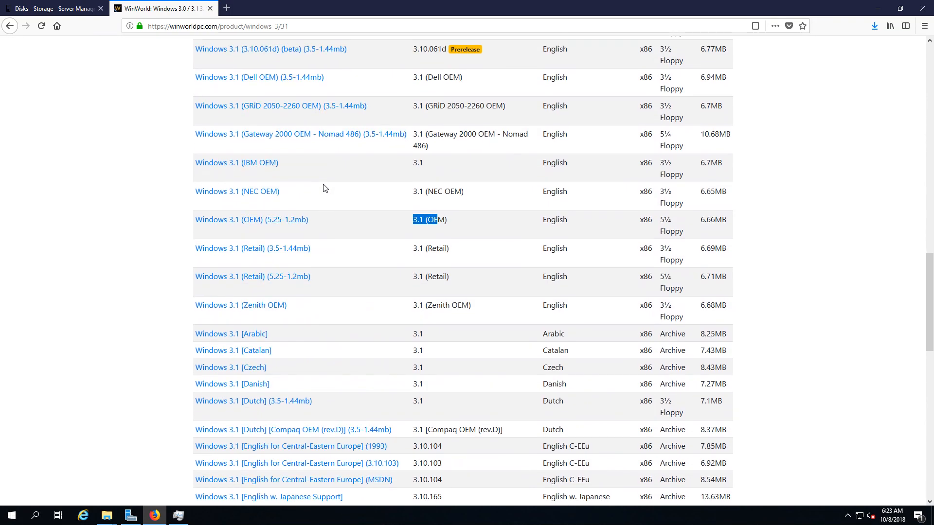
Download Windows 3.1 (OEM) (5.25-1.2mb) from the France mirror
click(271, 221)
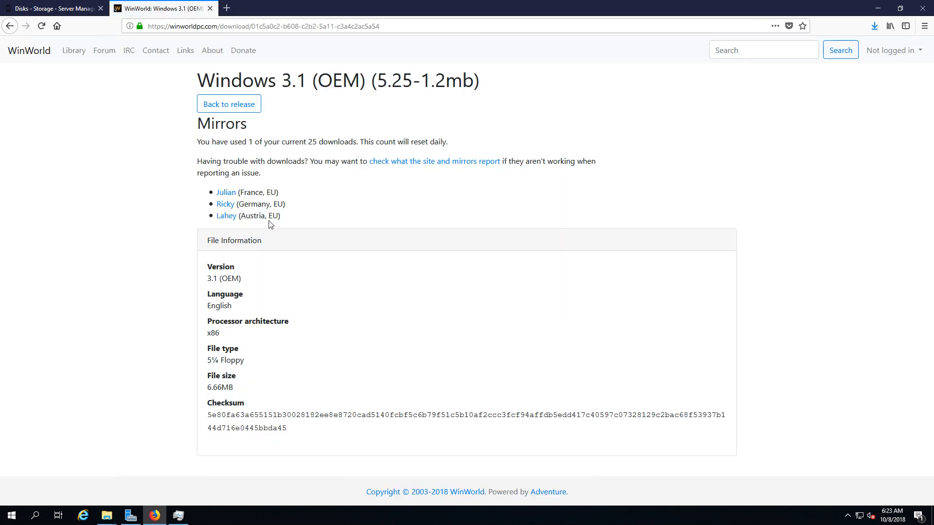
click(226, 194)
click(493, 344)
Open the downloaded MS-DOS 6.22 Plus Enhanced Tools archive in WinRAR
click(879, 24)
click(787, 89)
click(203, 516)
click(194, 216)
click(197, 210)
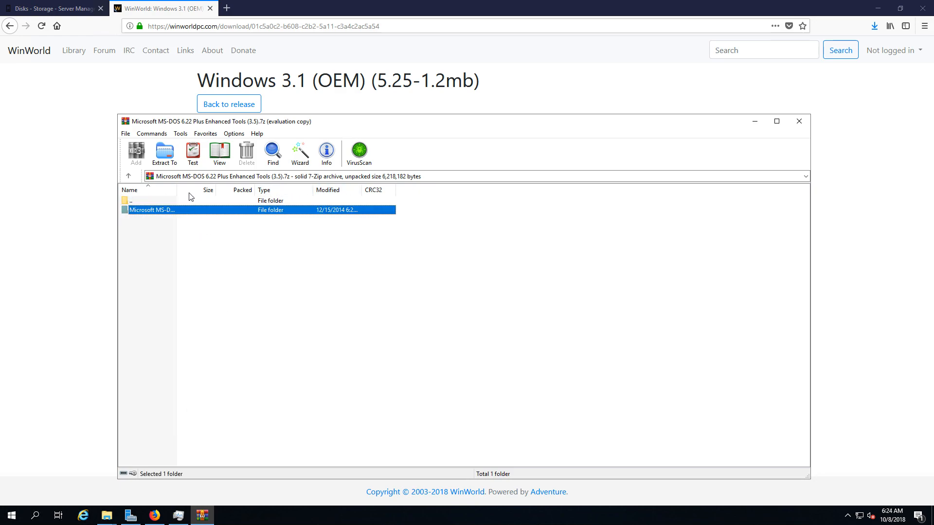
Extract the MS-DOS 6.22 folder from the archive to F:\ and close the archive
click(164, 152)
scroll(562, 293, down, 3)
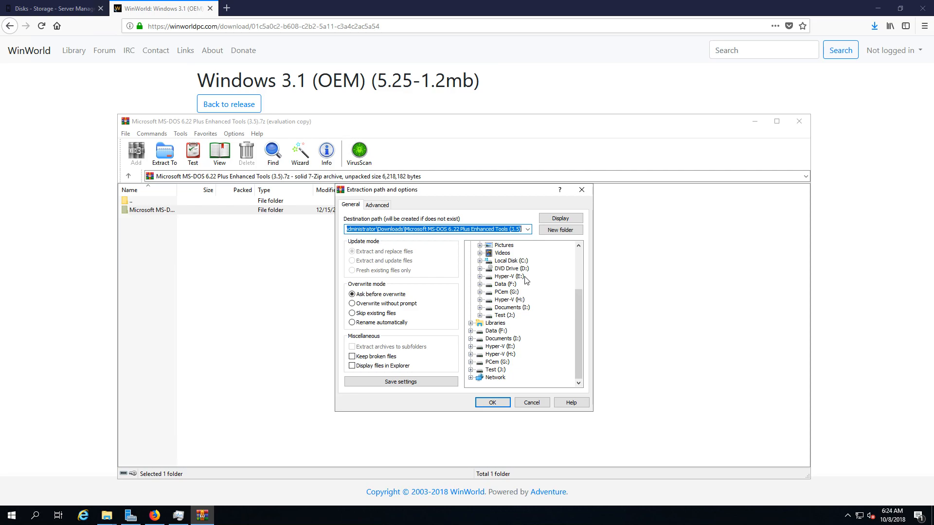
scroll(525, 279, up, 1)
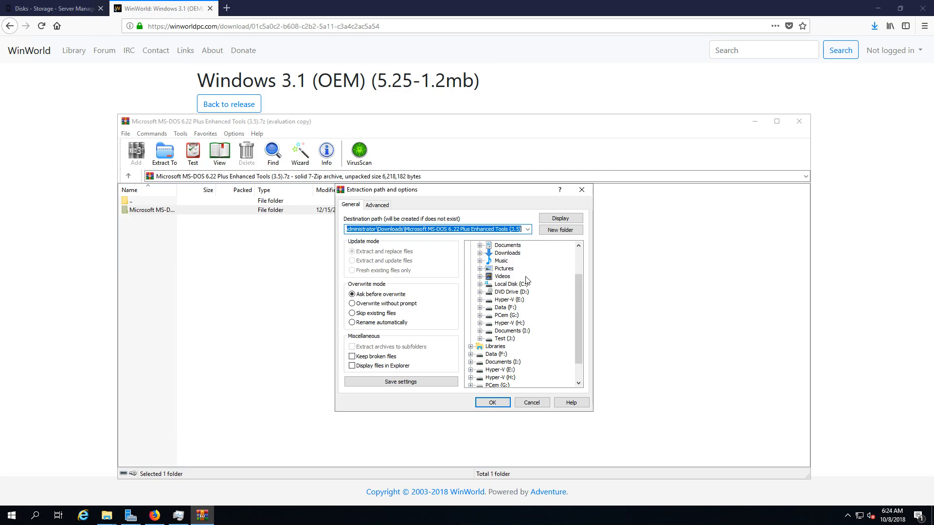
click(504, 308)
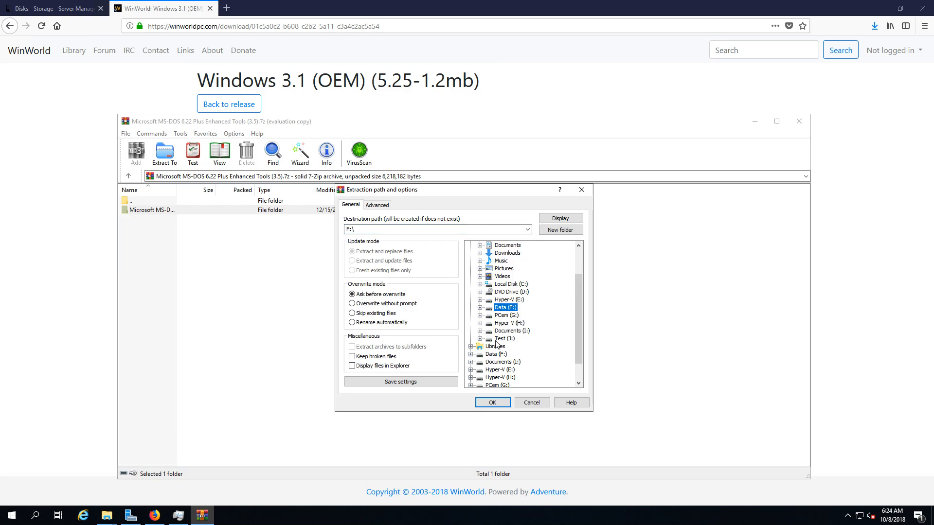
click(492, 403)
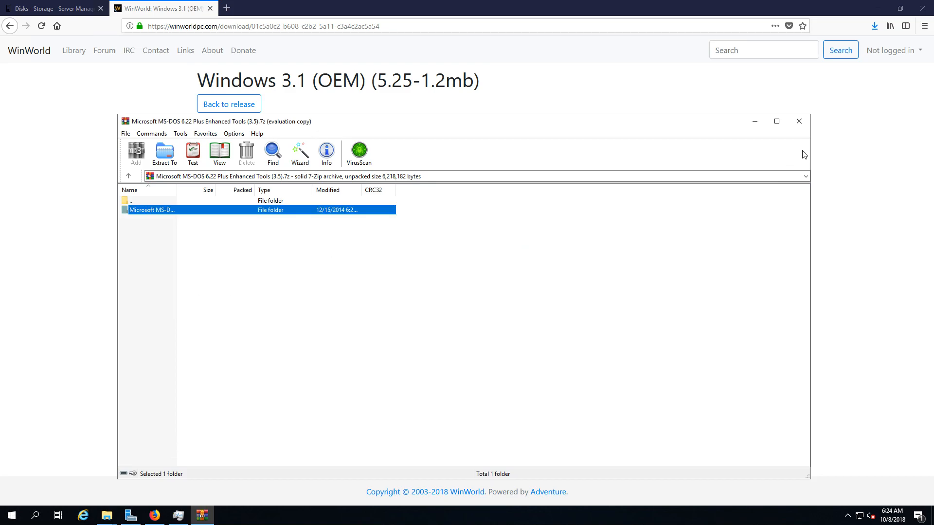
click(799, 121)
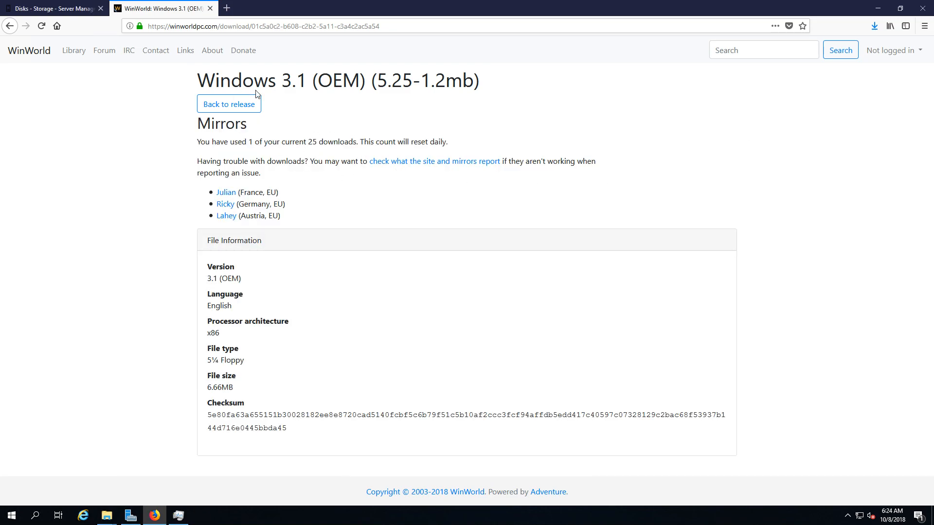
Open the downloaded Microsoft Windows 3.1 (OEM) (5.25) archive in WinRAR
drag(268, 80, 533, 111)
click(512, 112)
click(874, 26)
click(730, 57)
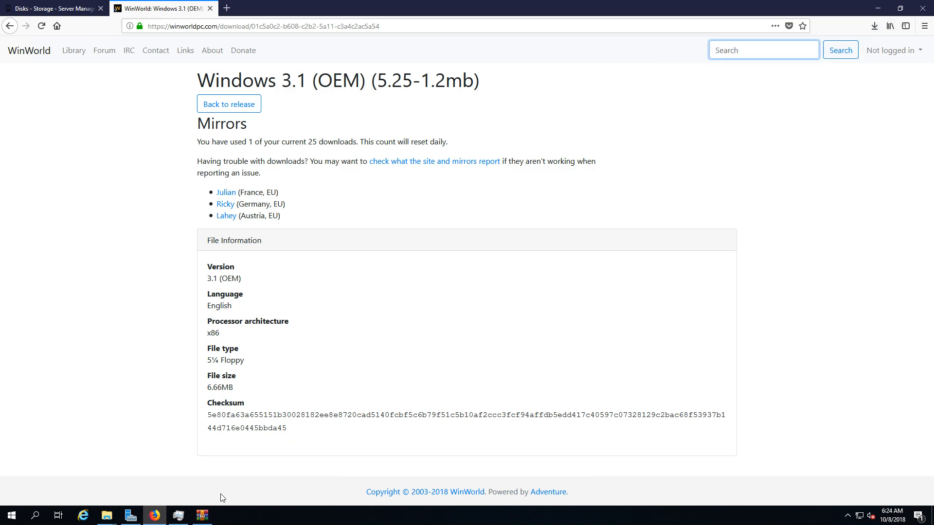
click(199, 211)
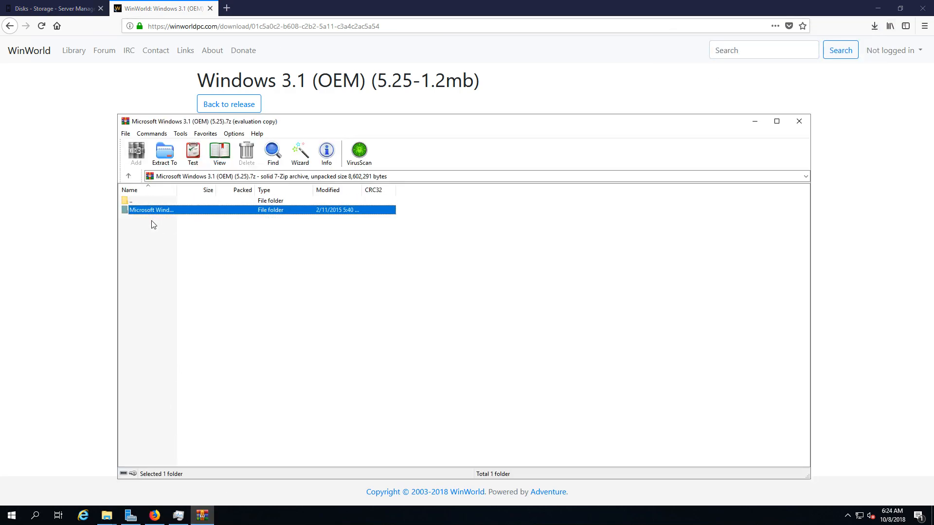
Extract the Windows 3.1 (OEM) folder from the archive to F:\ and close the archive
click(165, 152)
click(528, 229)
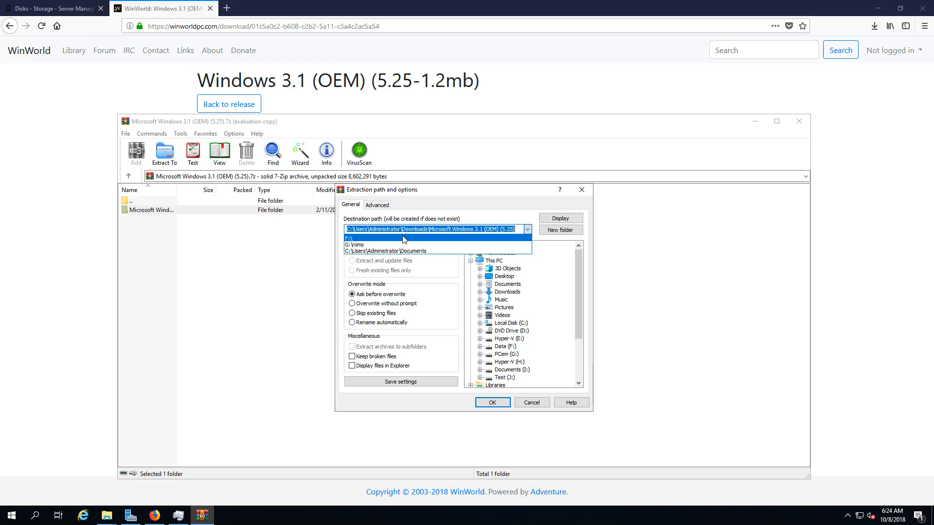
click(414, 245)
click(493, 402)
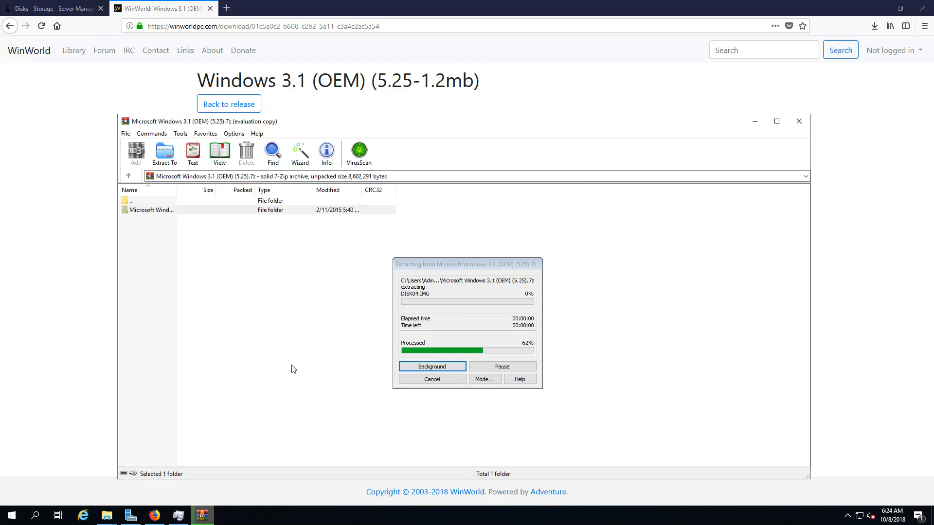
click(799, 120)
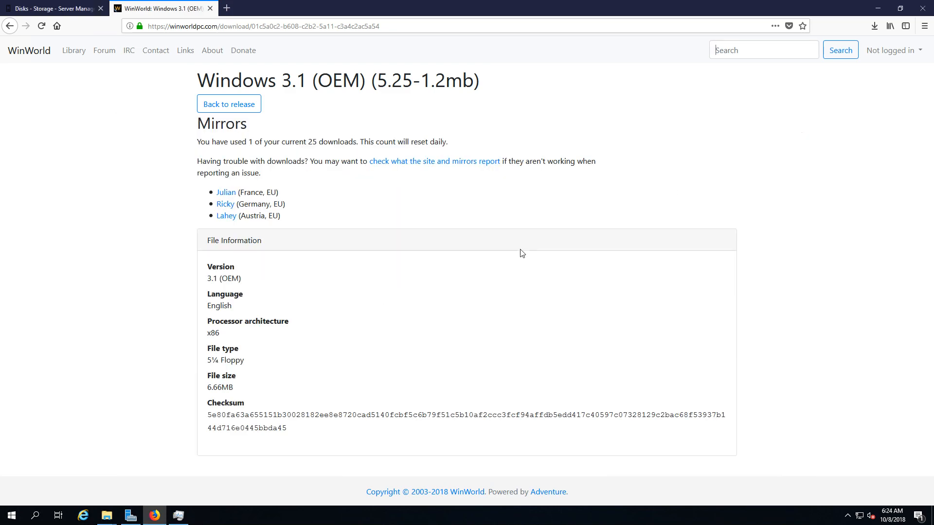
Switch to File Explorer and open the extracted MS-DOS 6.22 Plus Enhanced Tools folder on the Data (F:) drive
click(106, 515)
click(115, 459)
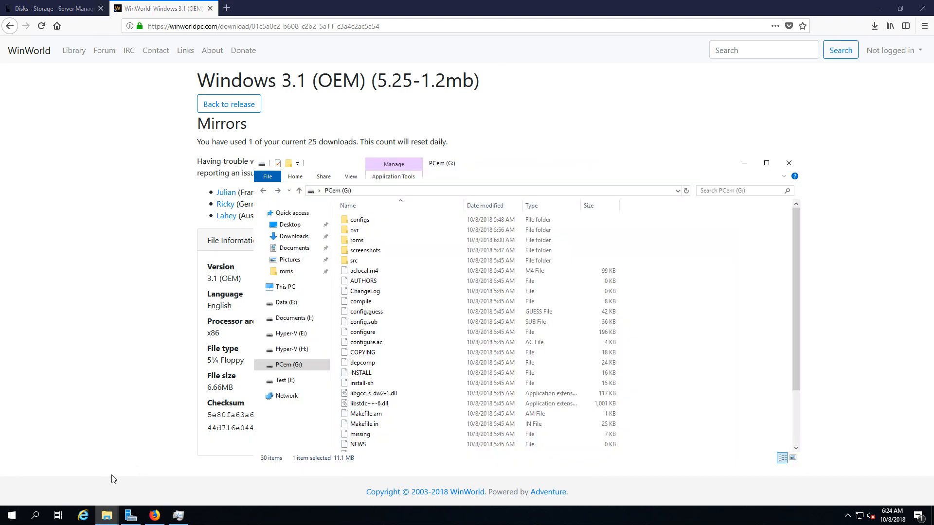
mouse_move(107, 516)
click(44, 479)
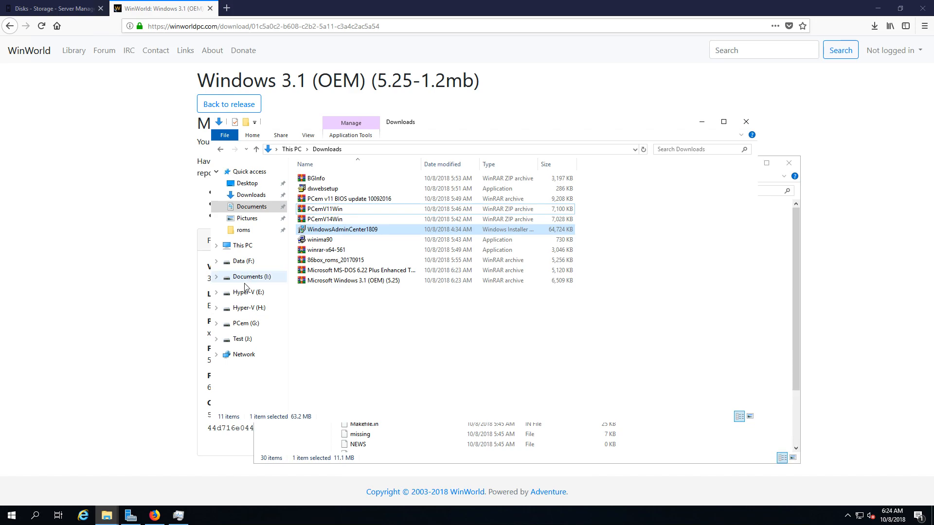
click(243, 261)
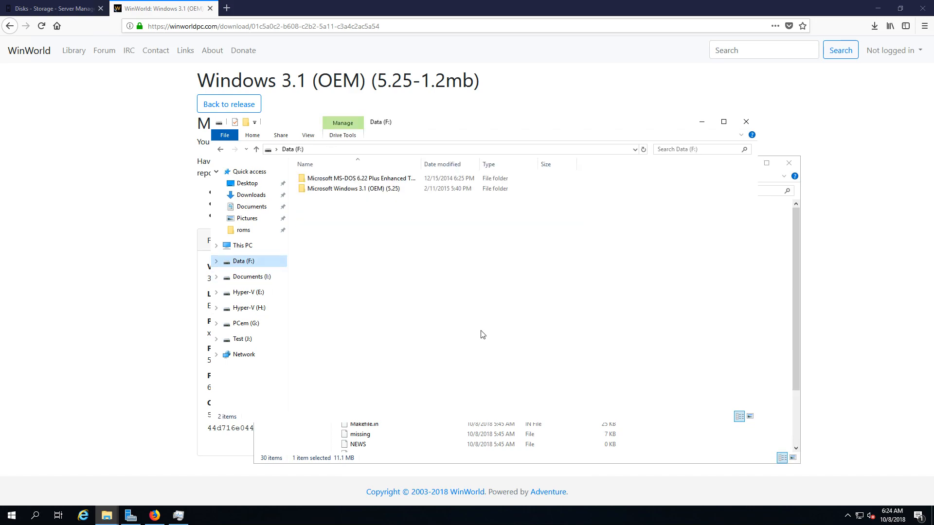
double_click(374, 179)
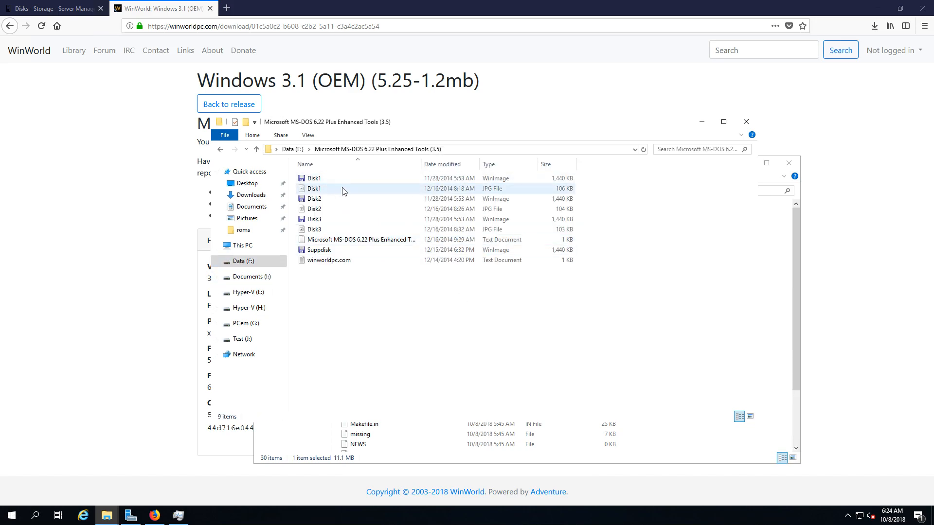
Inspect the Disk1 WinImage floppy image in the extracted MS-DOS 6.22 folder
click(346, 181)
double_click(347, 177)
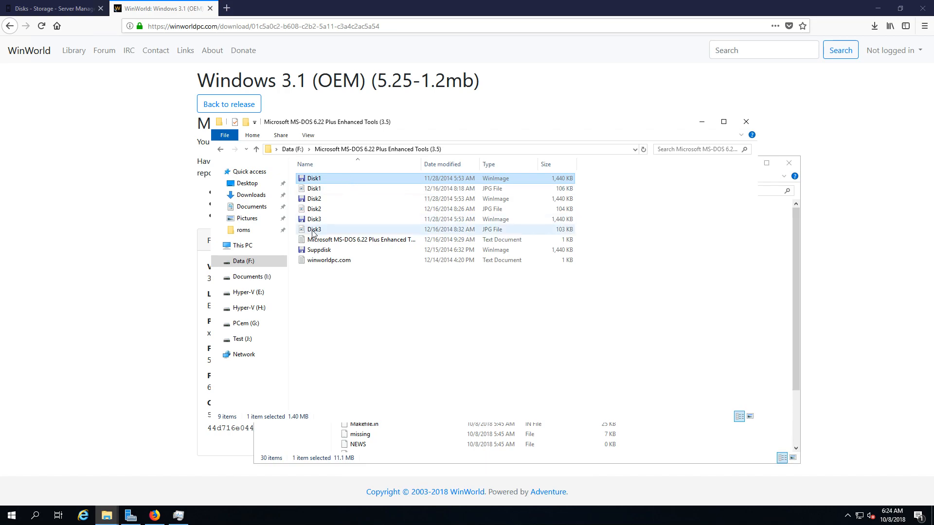
click(512, 319)
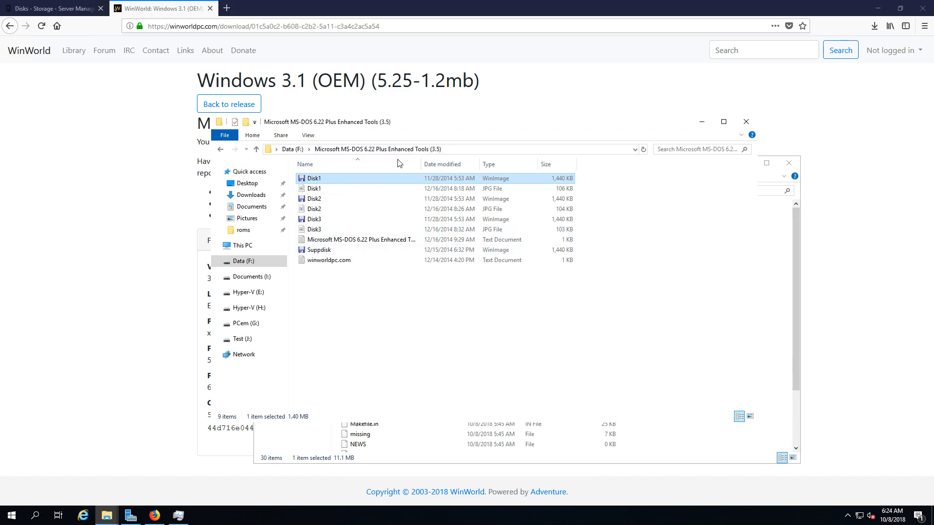
Minimize the MS-DOS 6.22 folder window and launch the PCem application from the PCem (G:) drive
click(702, 122)
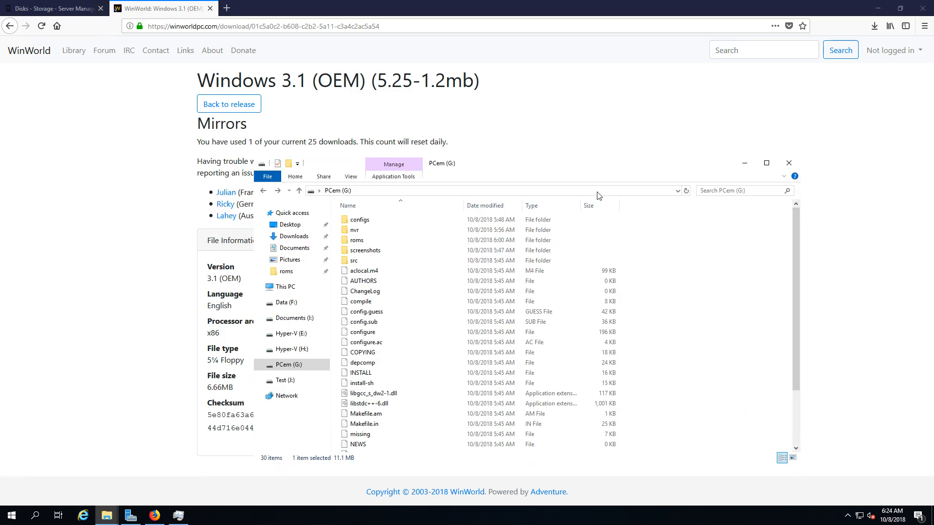
scroll(418, 326, down, 3)
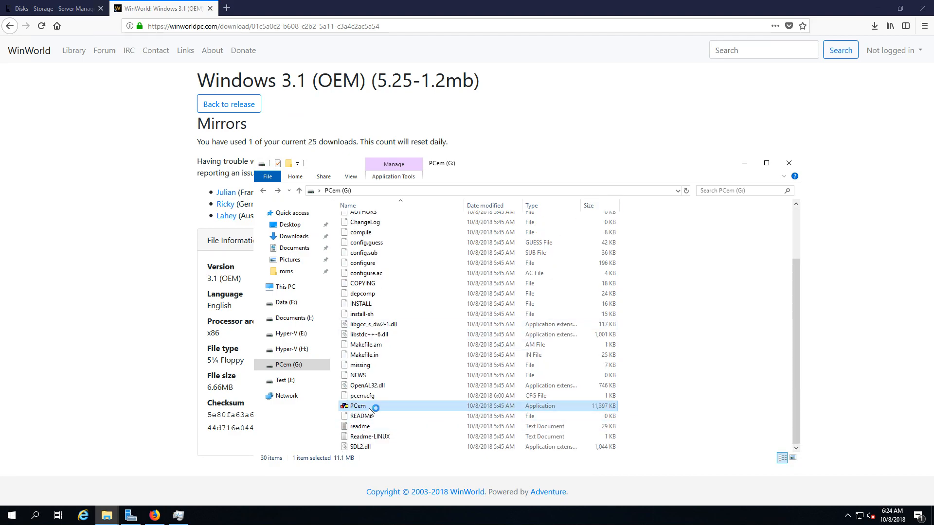
key(Return)
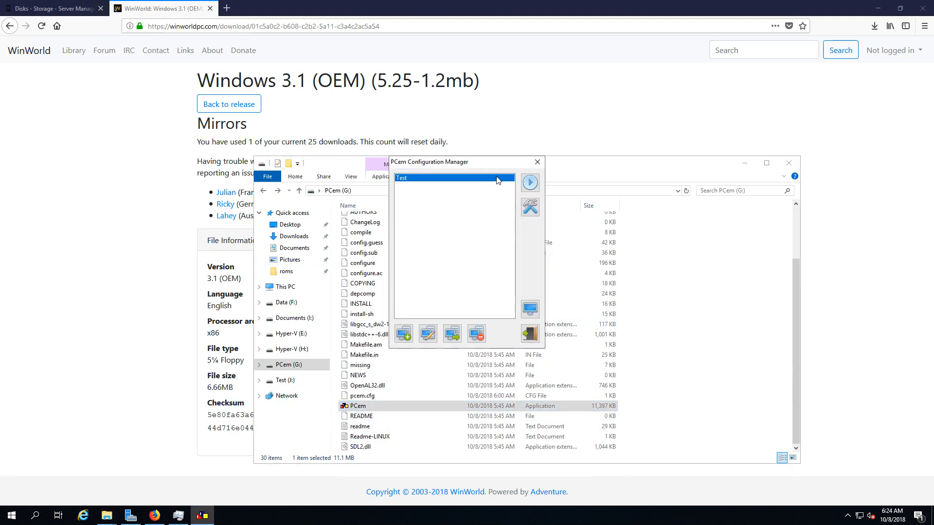
Create a new PCem machine configuration named Windows 3.1
click(524, 340)
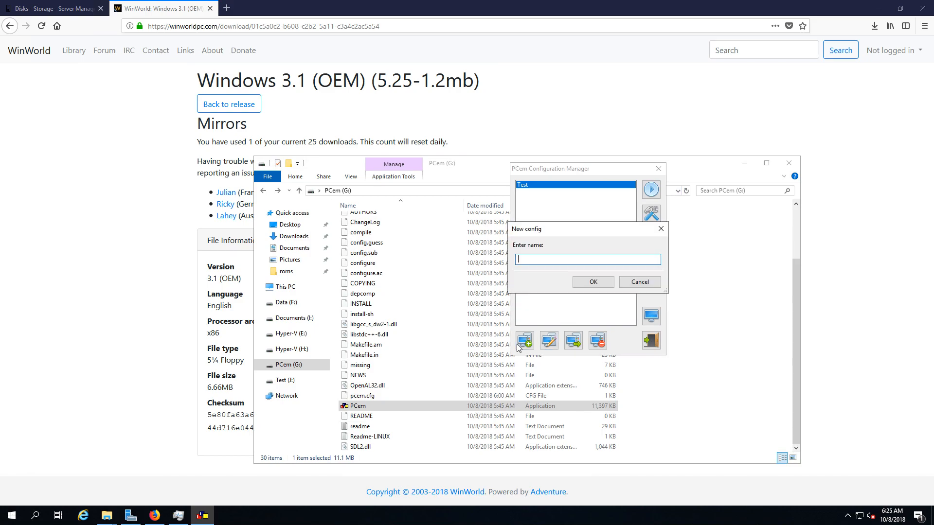
text(Windows 3.1)
key(Return)
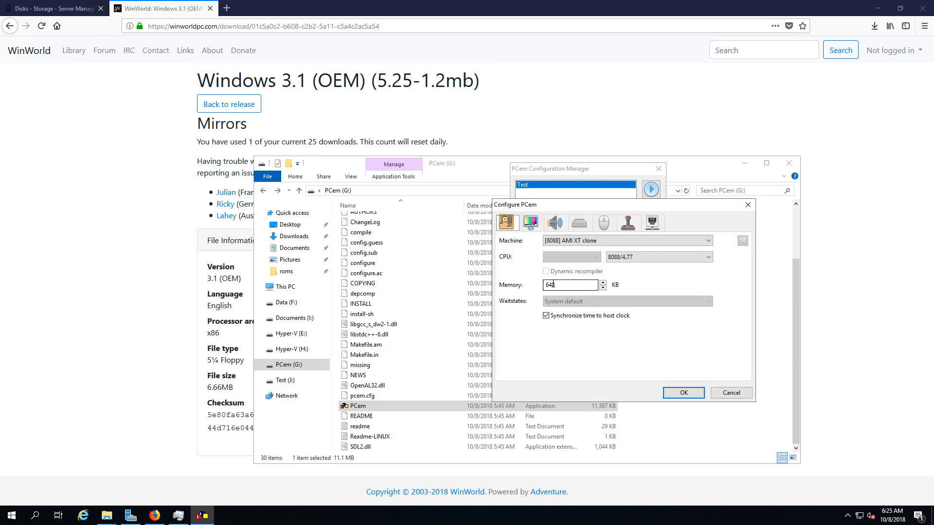
Set the machine to [486] Award SiS 496/497 with an Intel iDX4/75 CPU
click(593, 240)
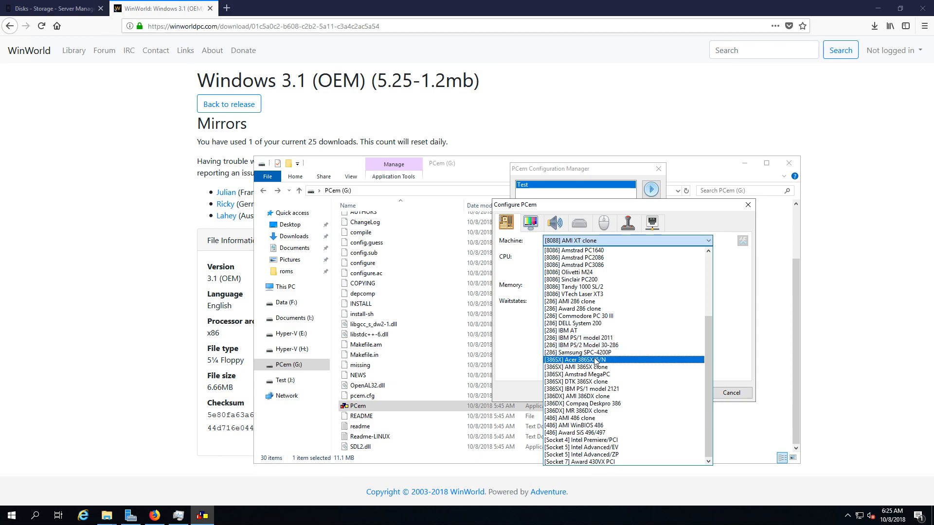
click(580, 433)
click(661, 258)
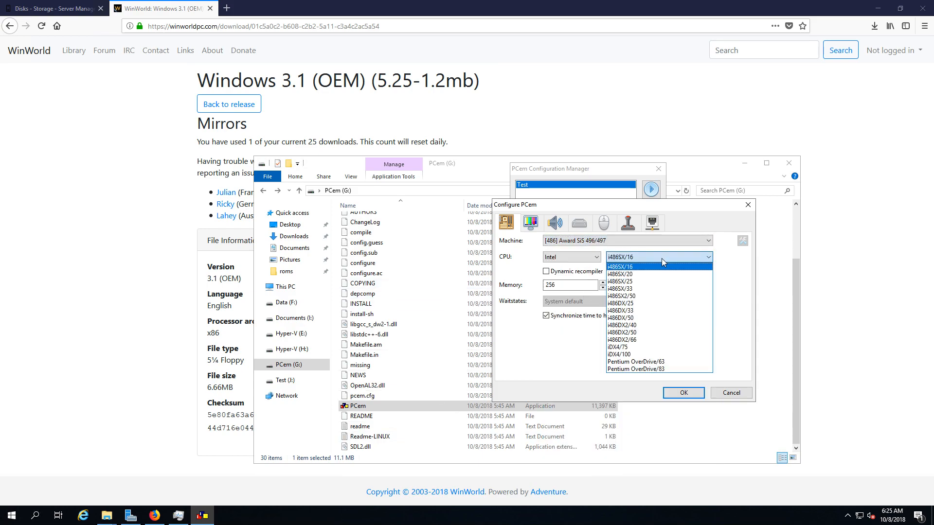
click(628, 354)
click(638, 258)
click(627, 348)
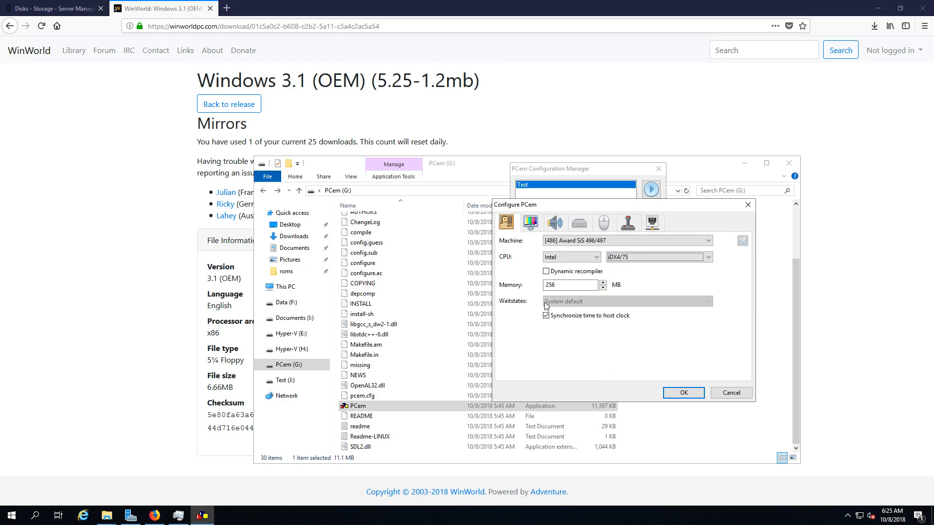
Set the machine's memory to 16 MB and enable the dynamic recompiler
drag(562, 286, 479, 282)
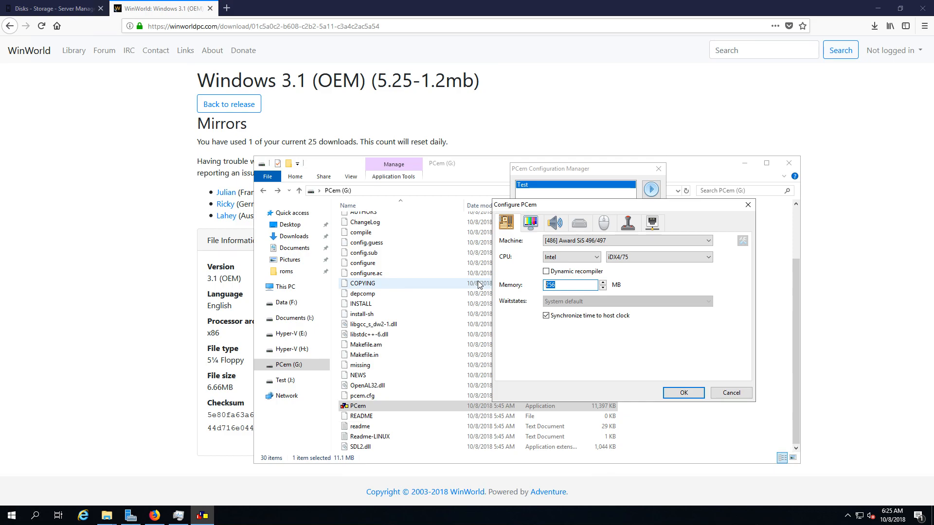
text(16)
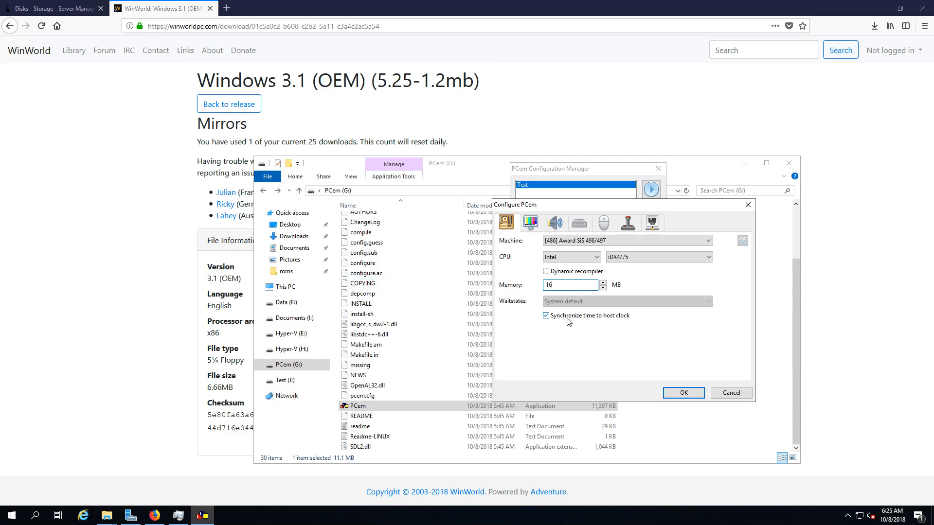
click(574, 275)
Set the video device to Tseng ET4000AX and its speed to Fast VLB/PCI
click(534, 227)
click(578, 258)
click(581, 241)
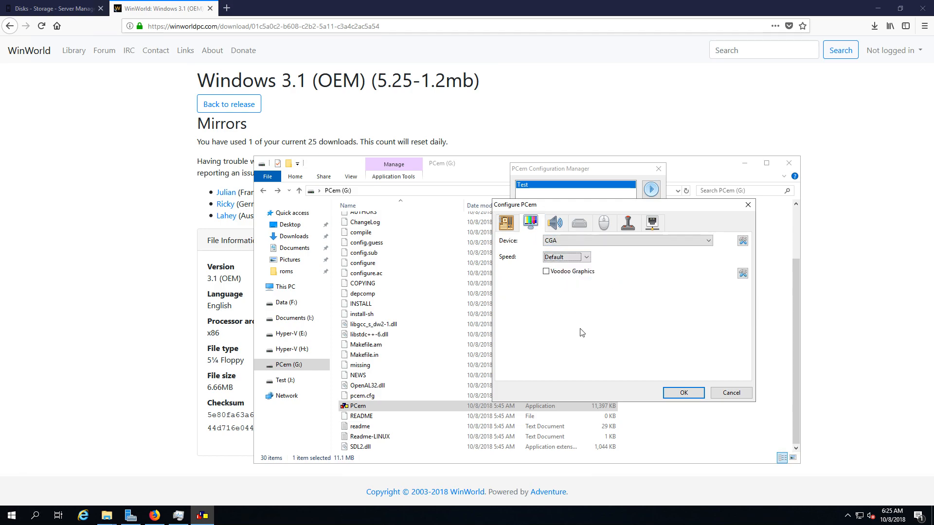
click(591, 242)
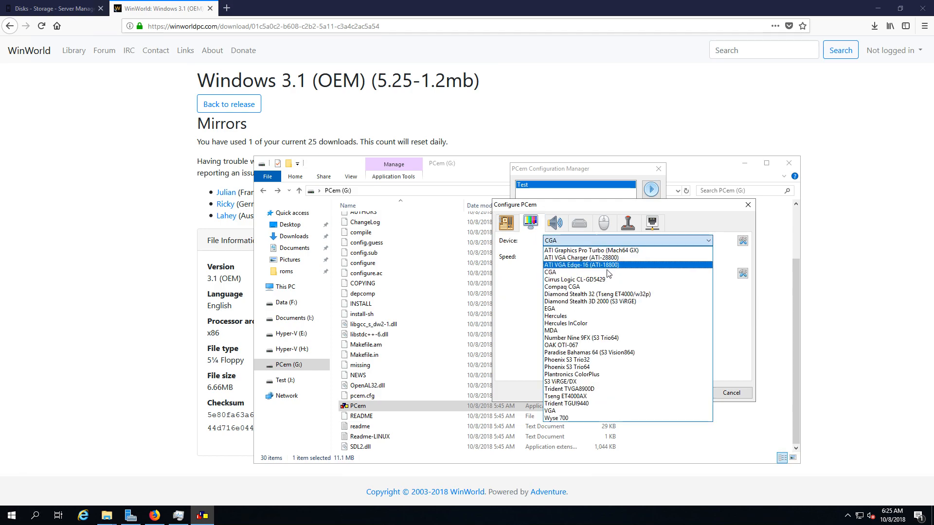
click(582, 396)
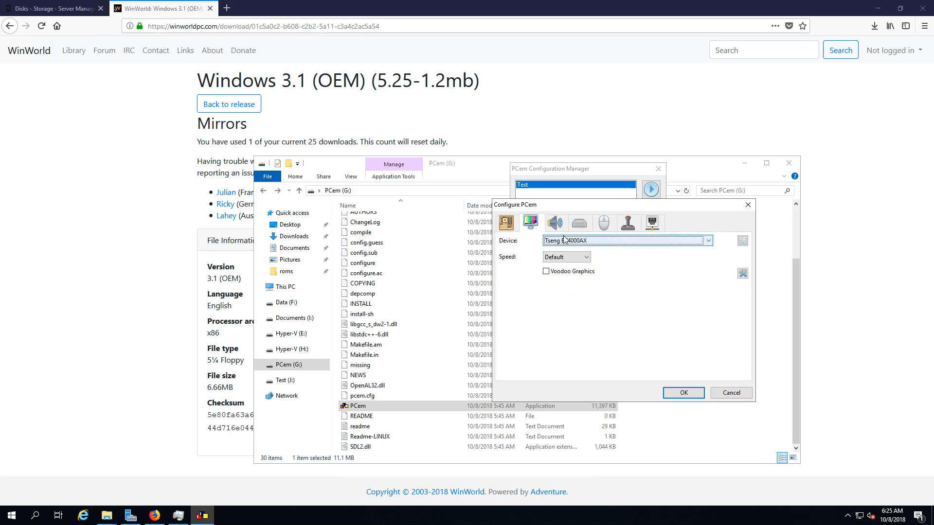
click(555, 241)
click(566, 396)
click(561, 258)
click(560, 310)
Enable Voodoo Graphics and accept its default device configuration
click(554, 271)
click(742, 273)
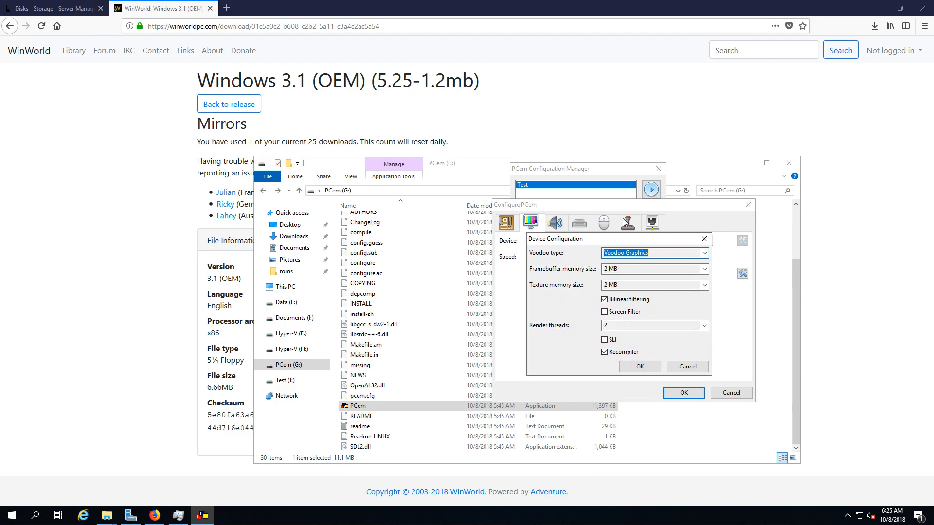
click(640, 367)
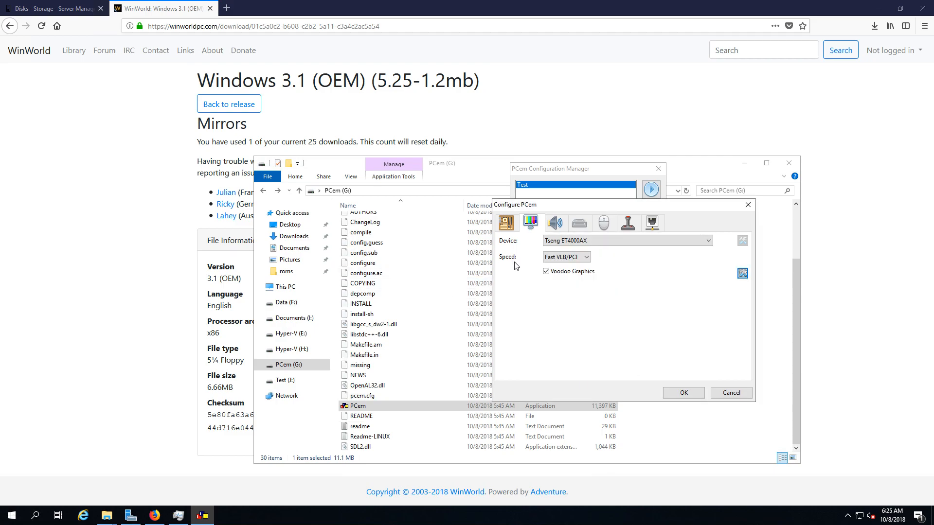
Set the machine's sound device to Sound Blaster 2.0
click(555, 223)
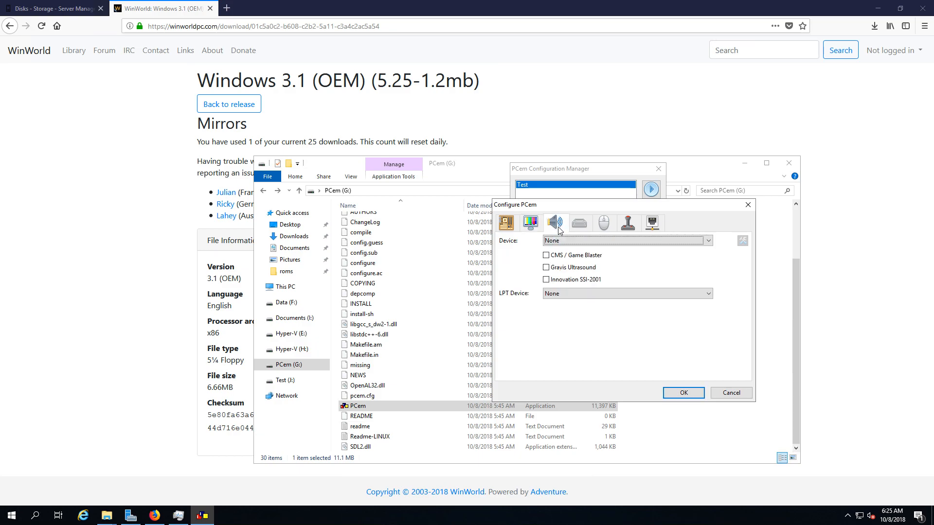
click(566, 241)
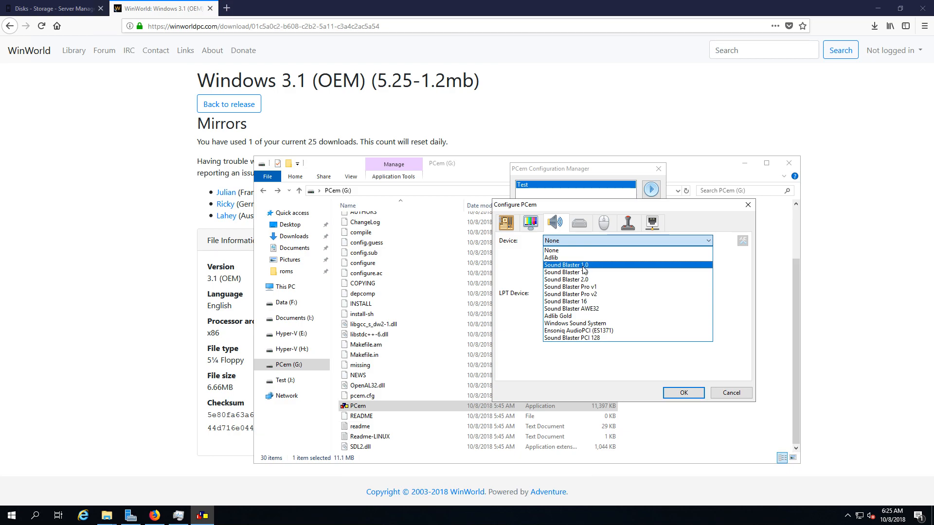
click(584, 266)
click(563, 241)
click(566, 280)
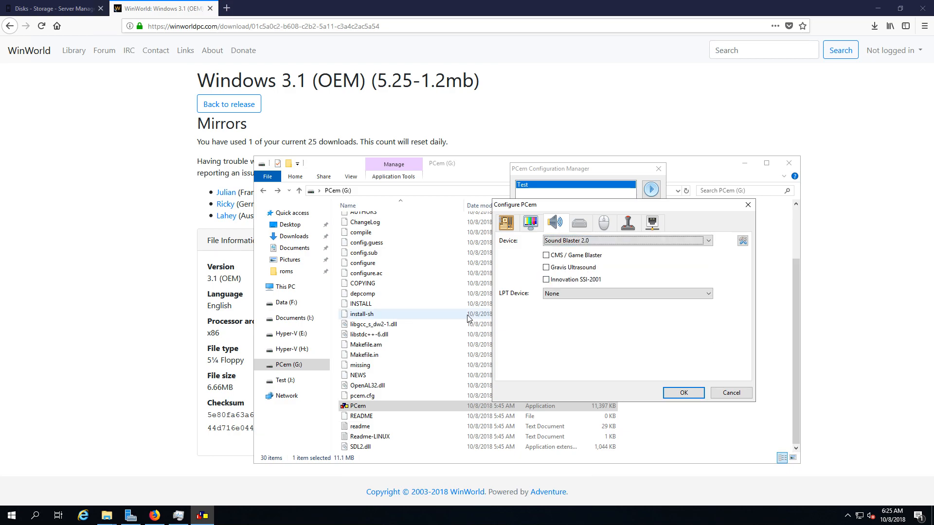
Enable the Windows Audio Service on the host through its sound settings, and close the Sound dialog
click(873, 522)
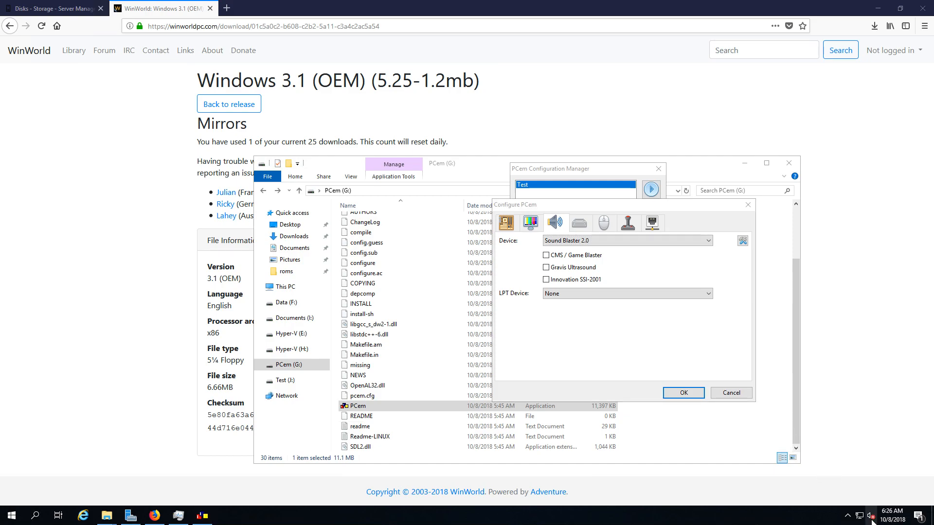
right_click(874, 521)
mouse_move(850, 483)
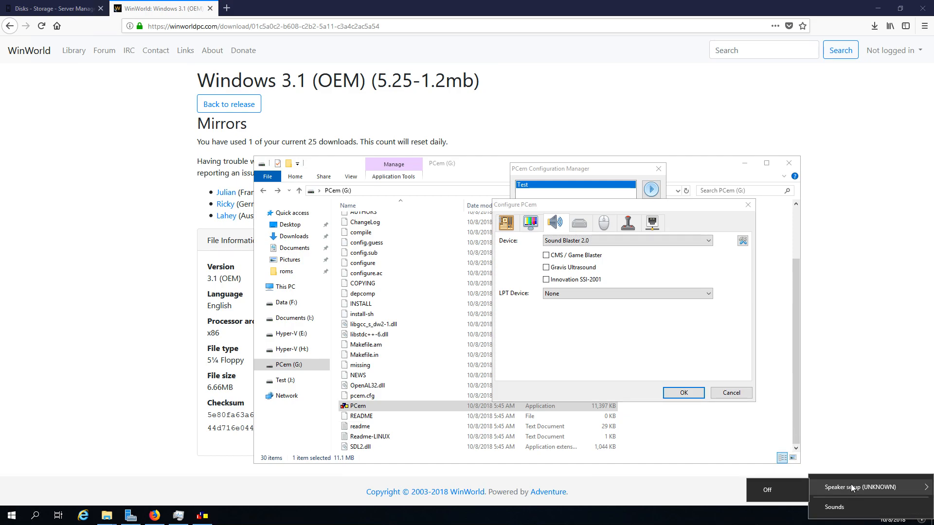
click(834, 507)
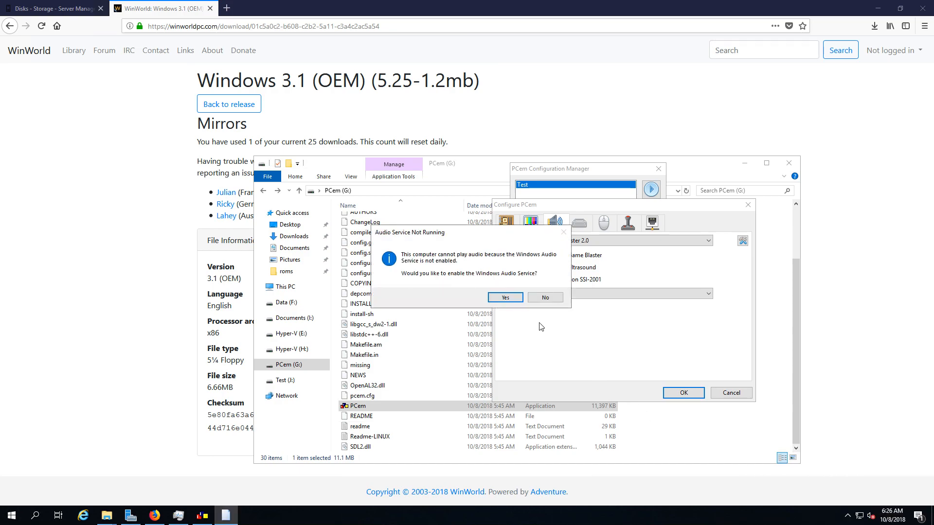
click(511, 301)
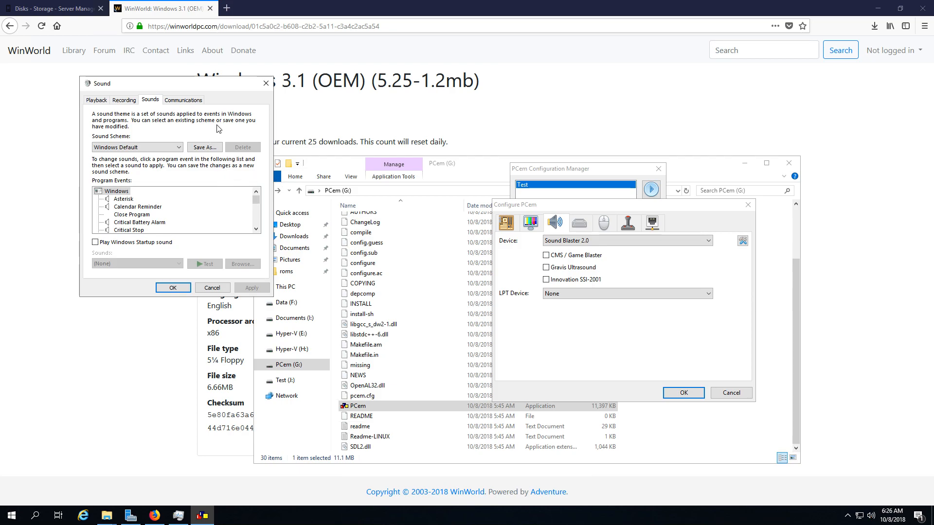
click(266, 83)
In the machine's drive settings, keep the [IDE] Standard IDE hard disk controller and set FDD1 to 3.5" 1.44M
click(579, 223)
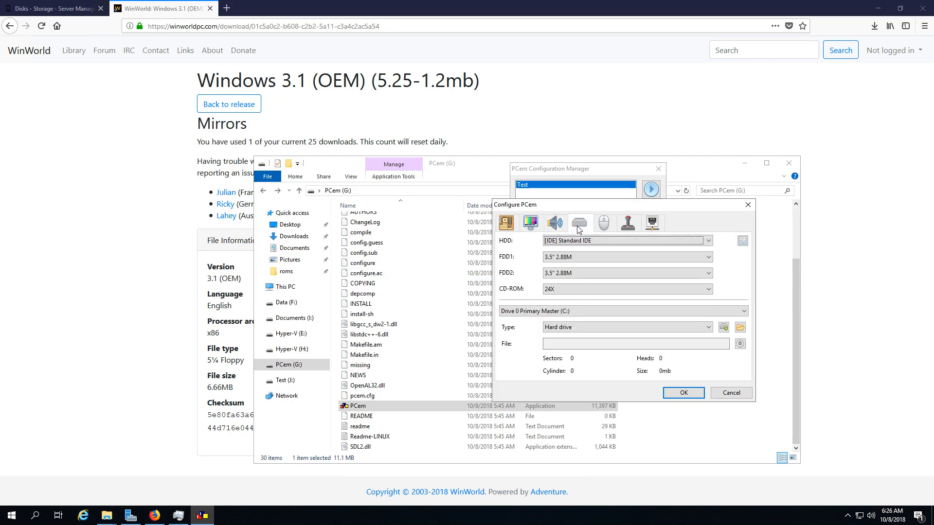
click(579, 241)
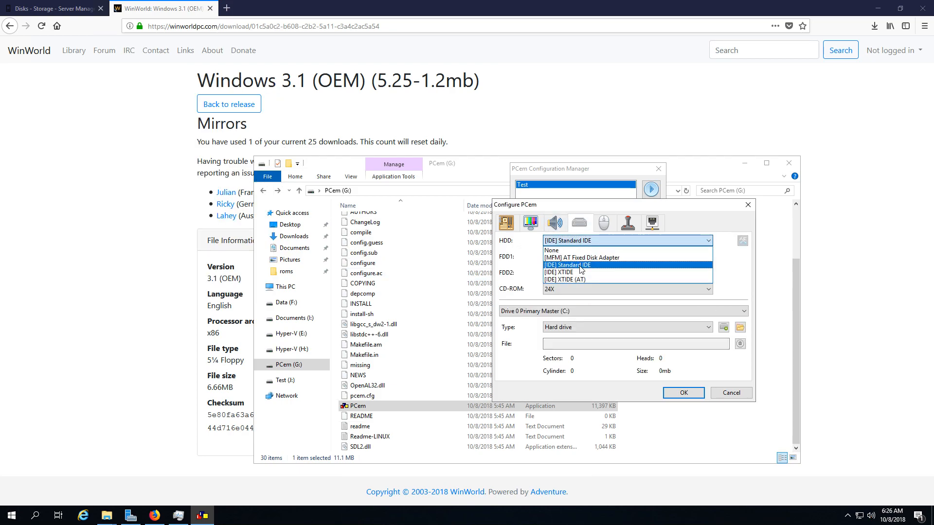
click(582, 265)
click(559, 257)
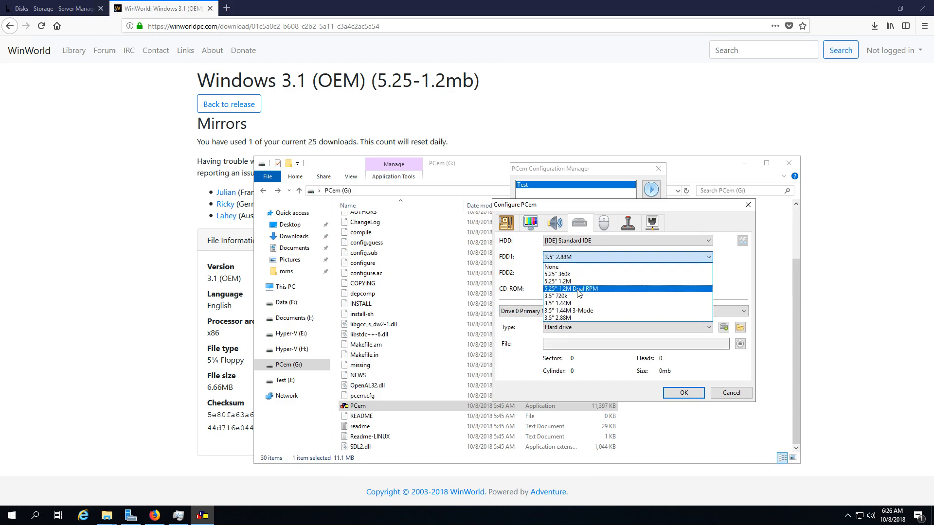
click(560, 303)
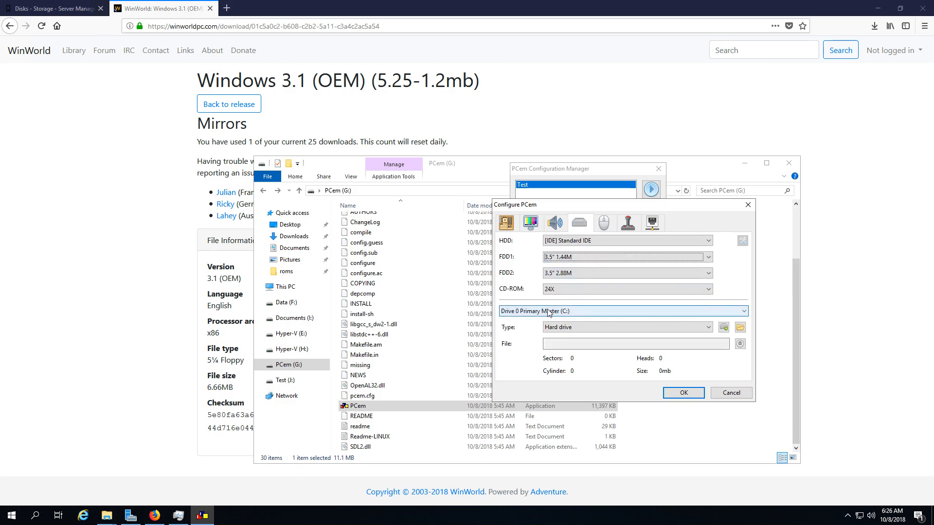
Switch to File Explorer and check the disk image sizes in the Microsoft Windows 3.1 (OEM) (5.25) folder on Data (F:)
click(300, 324)
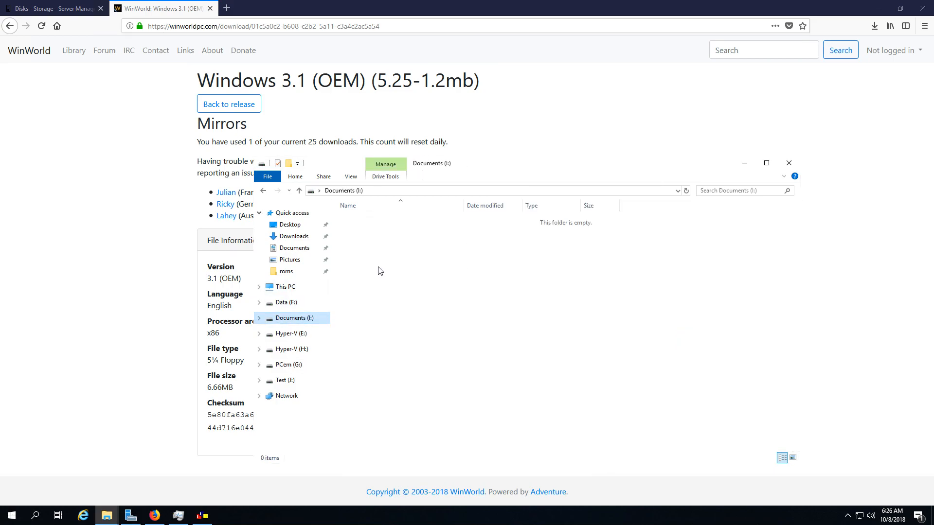
click(287, 302)
click(401, 232)
double_click(400, 231)
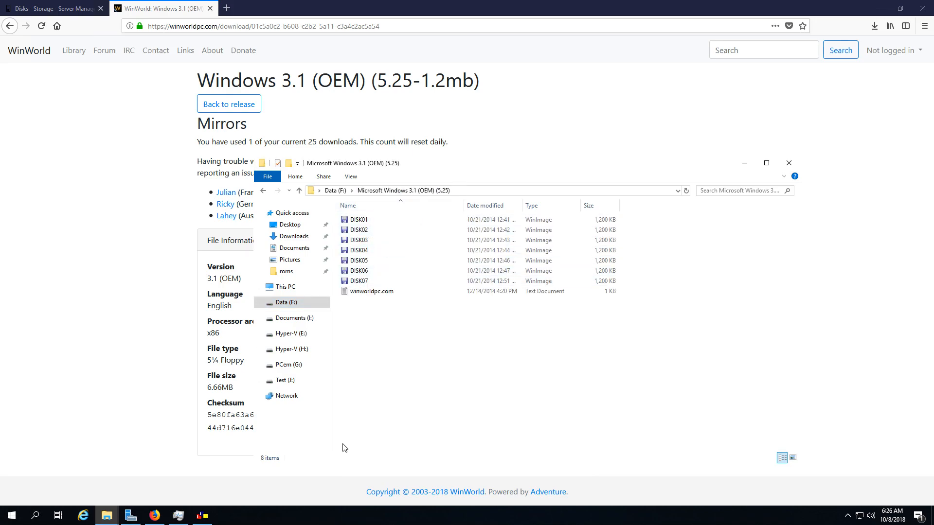
Switch back to PCem and set FDD2 to 5.25" 1.2M
click(208, 516)
click(582, 274)
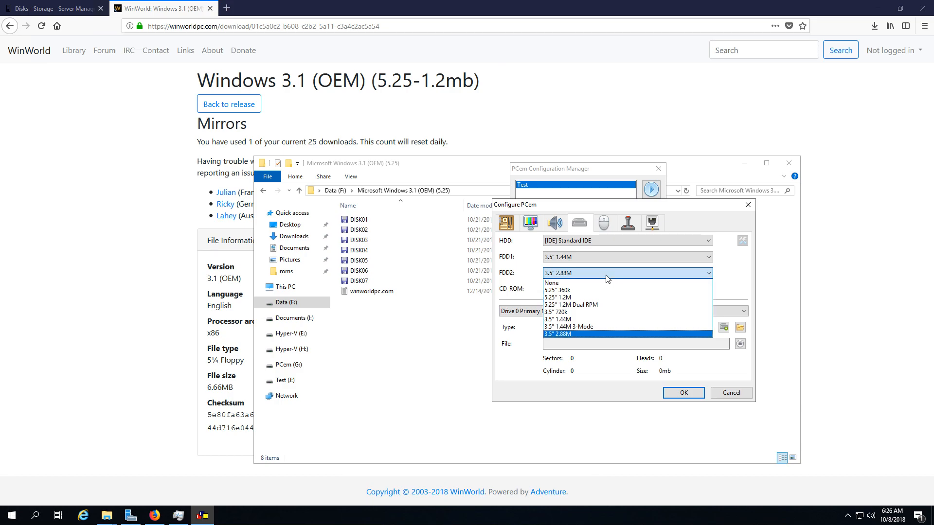
click(591, 297)
click(584, 257)
click(584, 258)
click(570, 275)
click(570, 274)
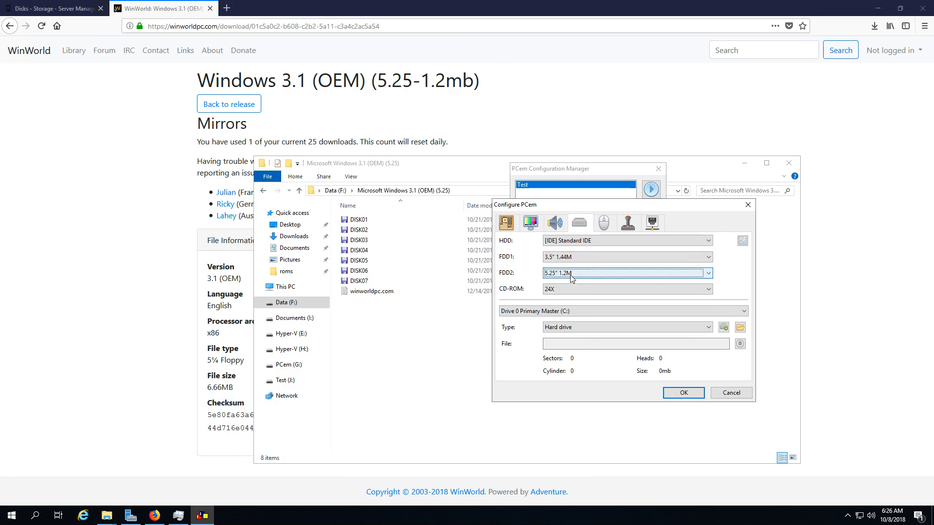
For Drive 0 Primary Master (C:), keep type Hard drive and start a new hard disc image saved as 311 on PCem (G:)
click(563, 324)
click(574, 335)
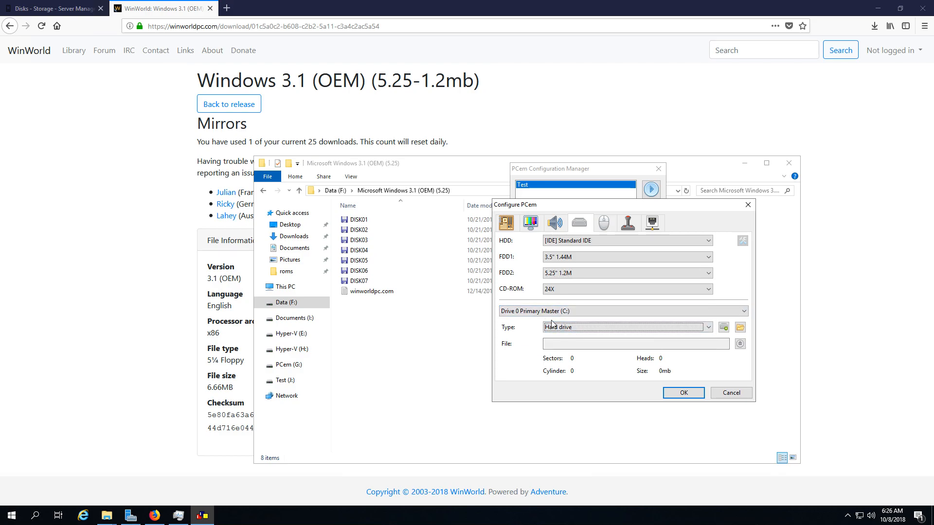
click(723, 327)
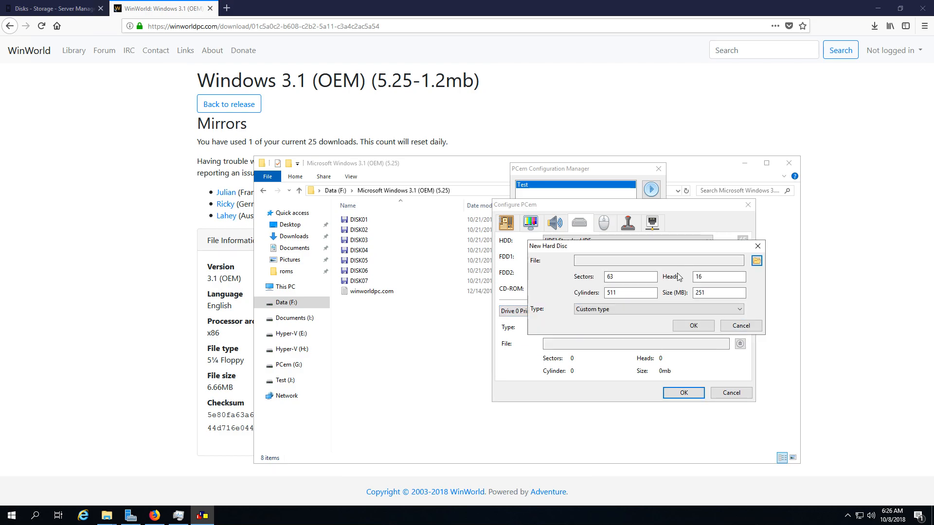
click(757, 261)
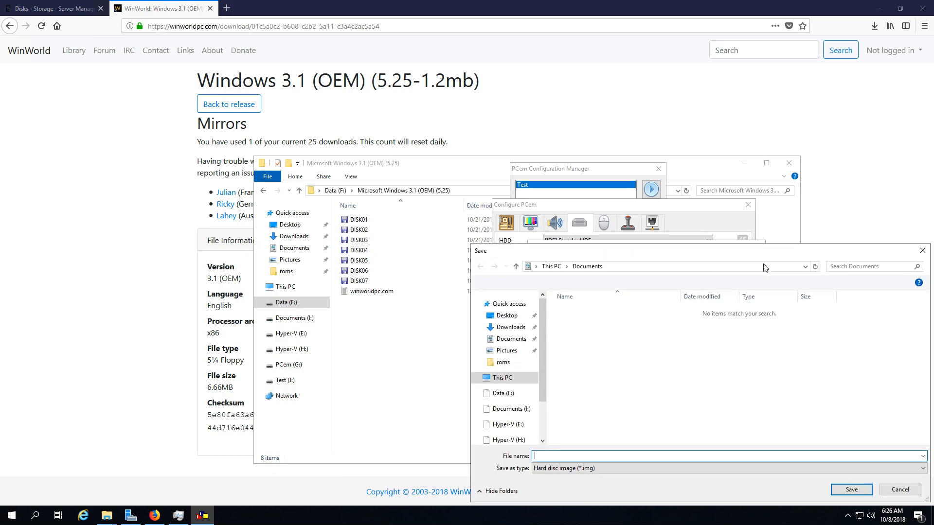
drag(617, 252, 529, 110)
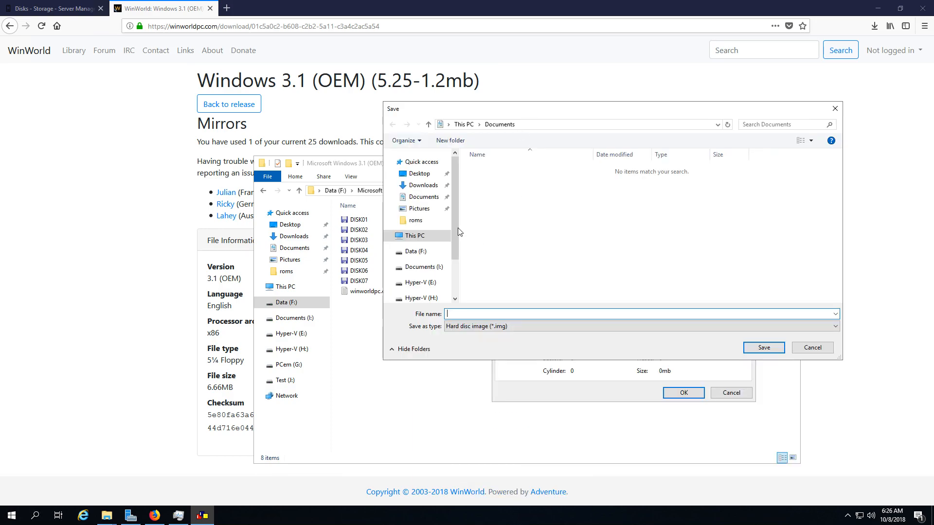
scroll(456, 232, down, 3)
click(422, 259)
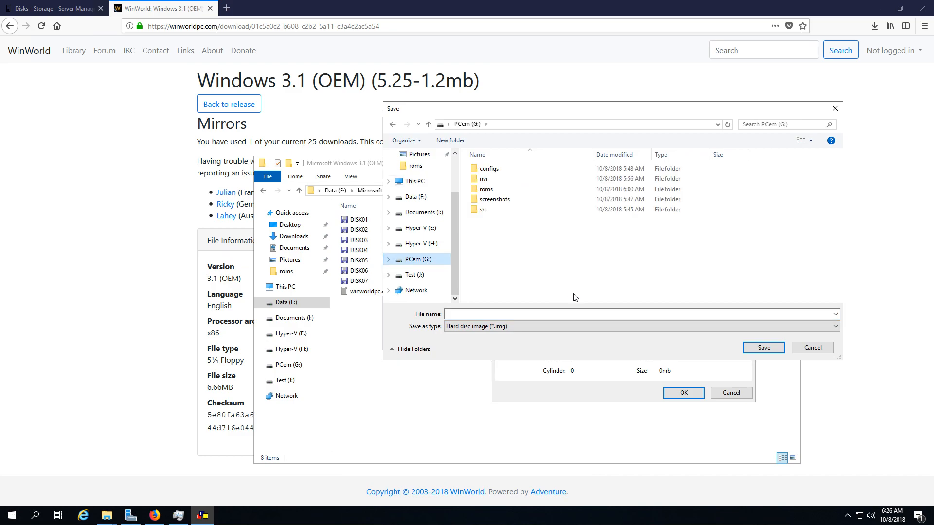
click(572, 313)
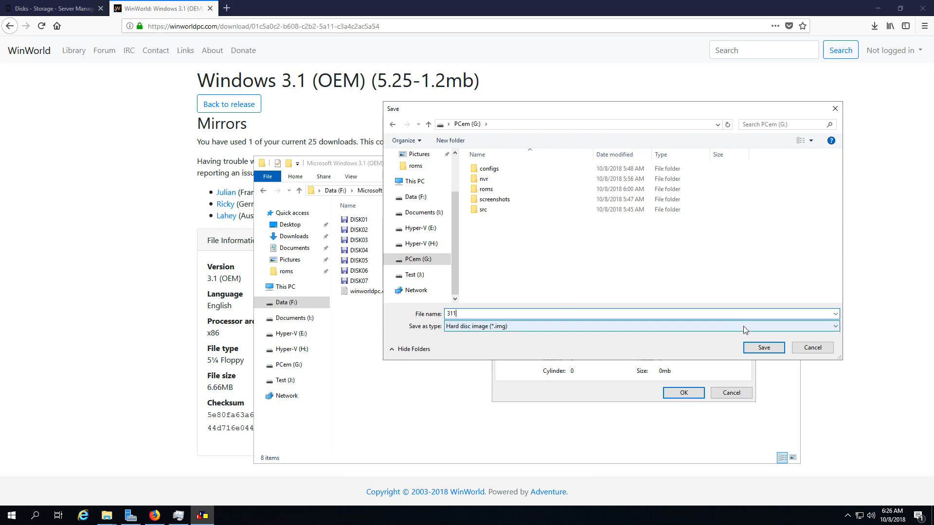
click(761, 346)
Create the custom-type hard disc at 251 MB with 63 sectors, 16 heads and 511 cylinders
click(725, 291)
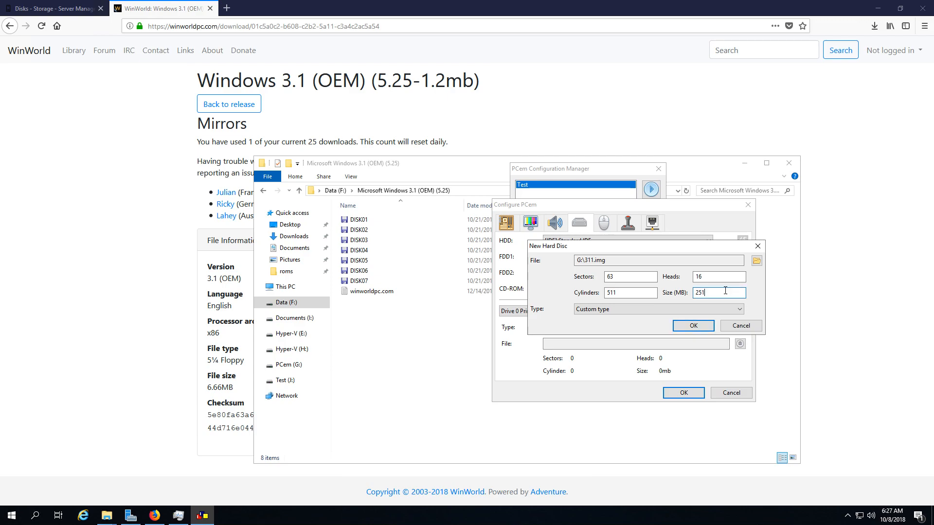
click(692, 326)
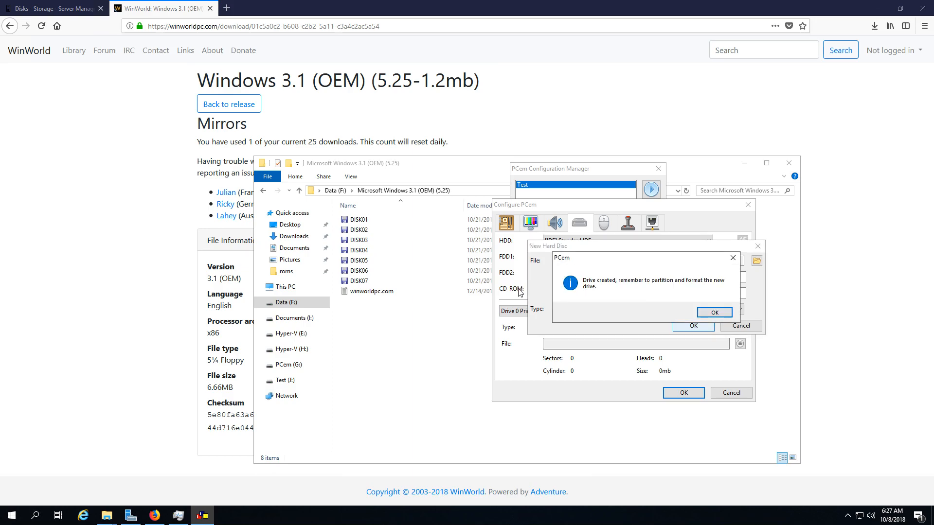
click(714, 312)
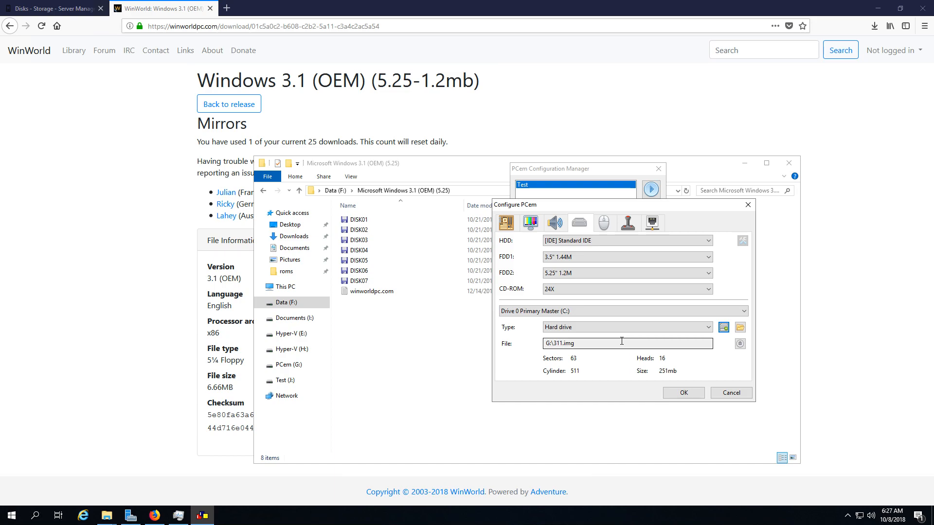
Review the machine's mouse and joystick settings, and set the network card to Novell NE2000
click(603, 225)
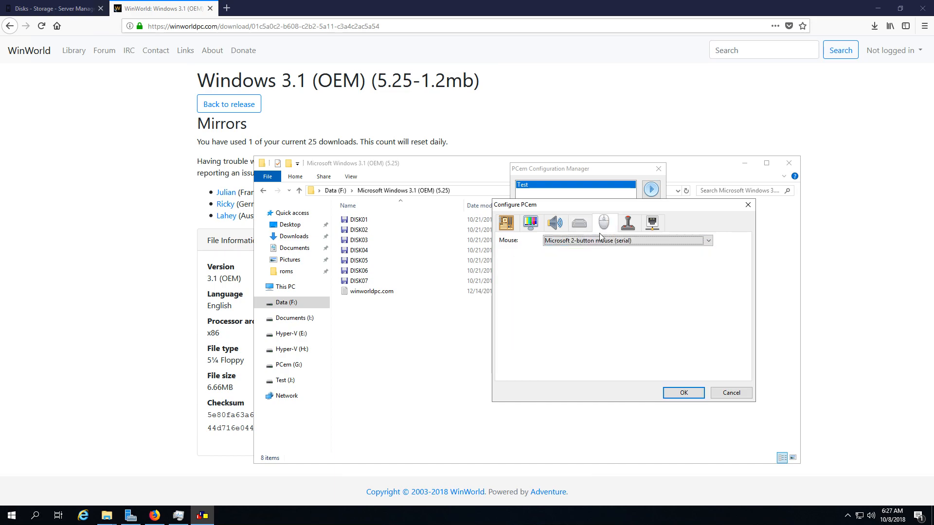
click(627, 224)
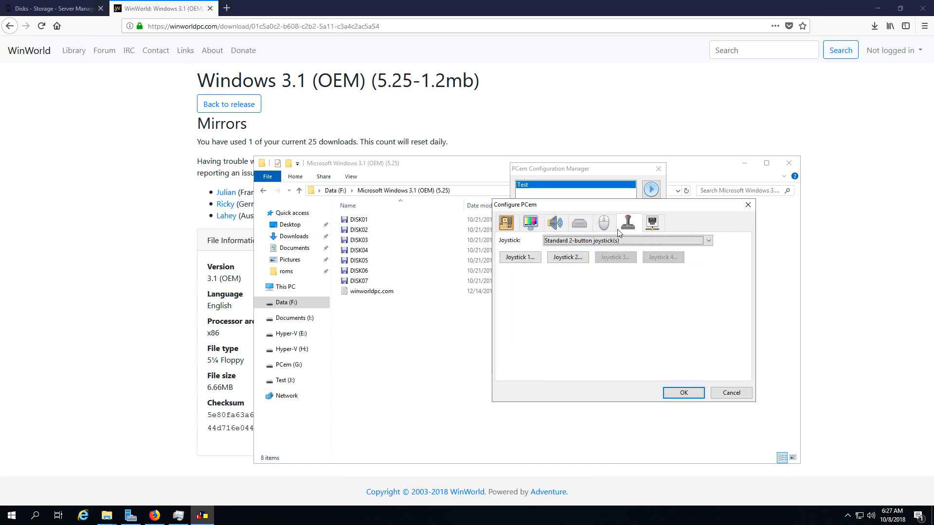
click(652, 224)
click(647, 240)
click(647, 255)
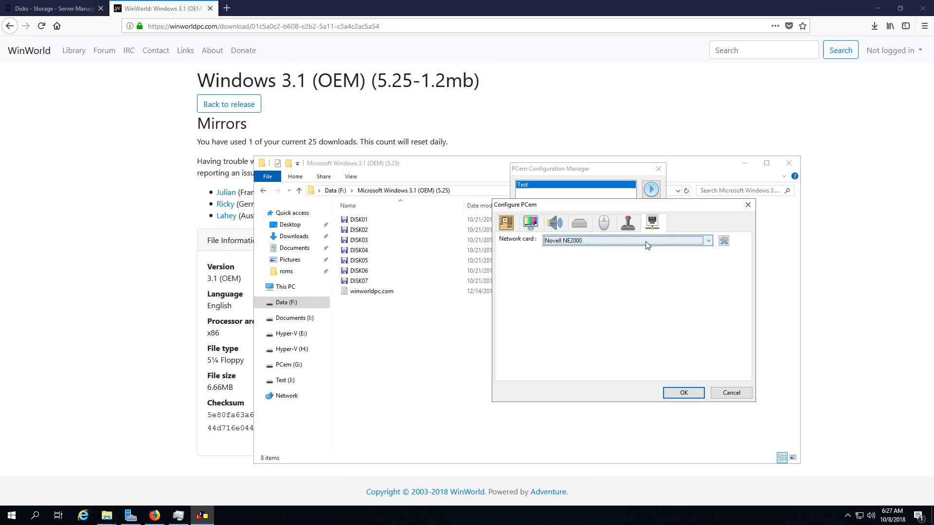
Accept address 0x300 and IRQ 10 for the network card, and save the machine configuration
click(723, 241)
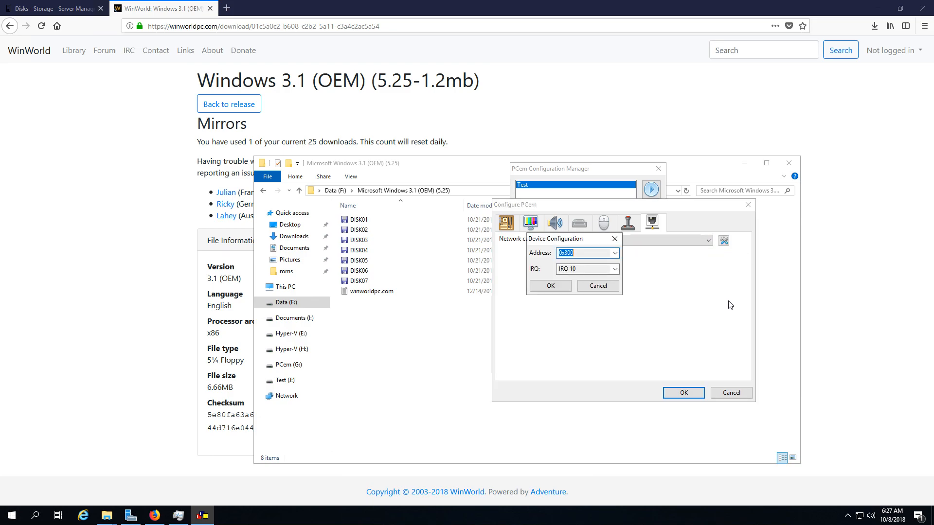
click(550, 285)
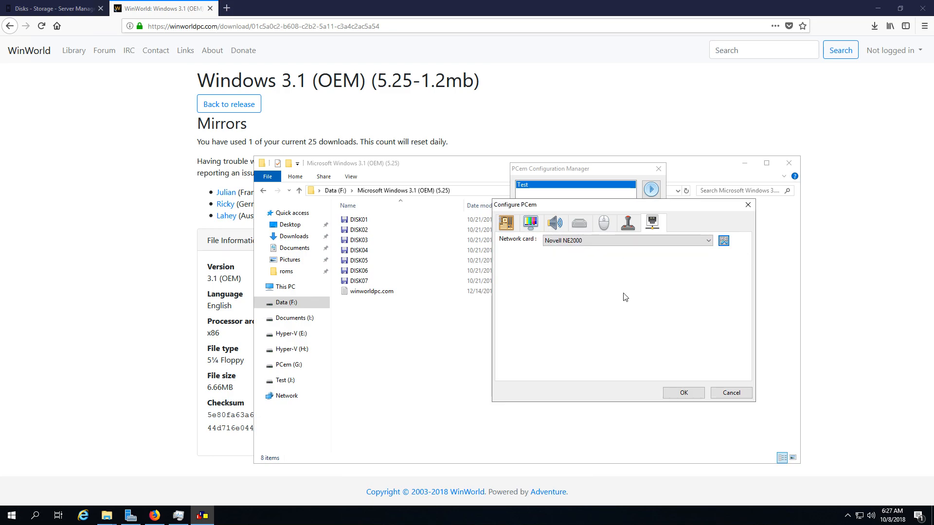
click(684, 392)
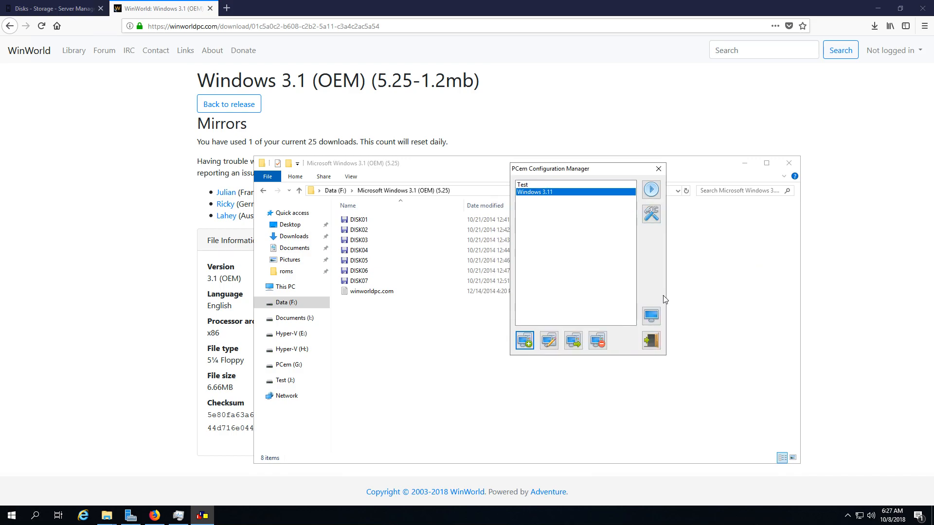
Check the network types offered in PCem's host configuration, and close it
click(654, 319)
click(515, 261)
click(512, 263)
click(747, 222)
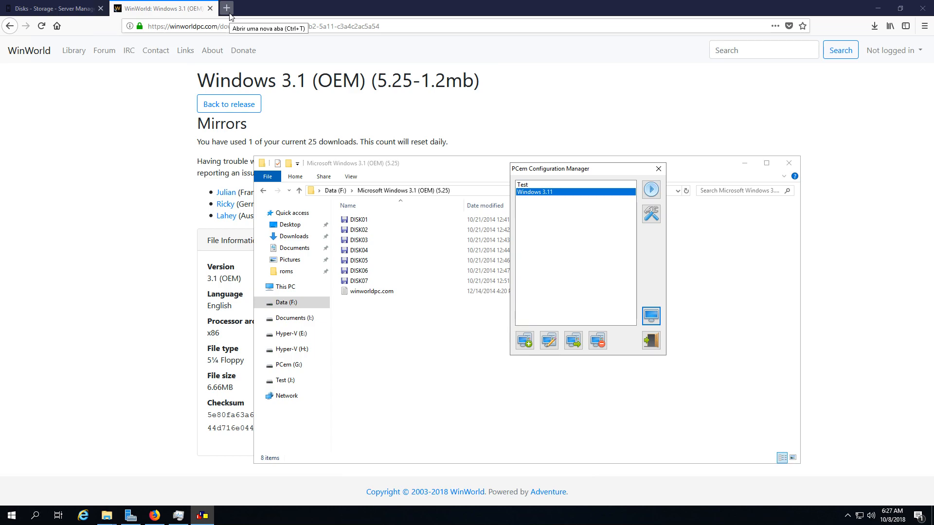
Switch to Firefox, search the web in a new tab for "pc emulator networking" and look through the results
click(226, 9)
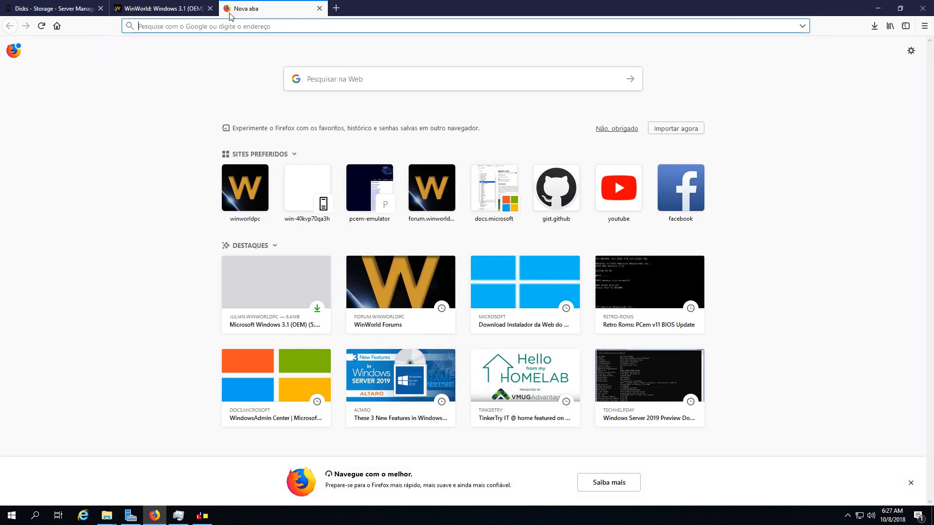
text(pc emulator networking)
key(Return)
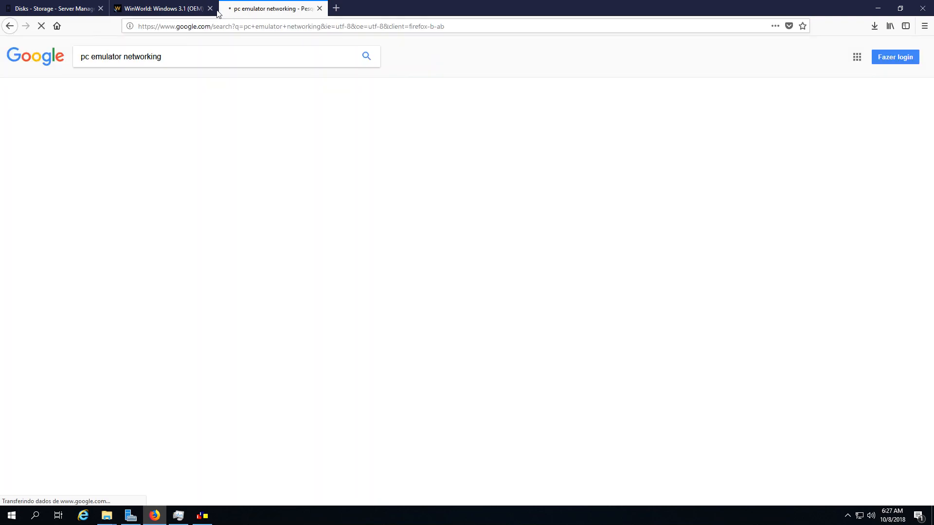
scroll(247, 112, down, 5)
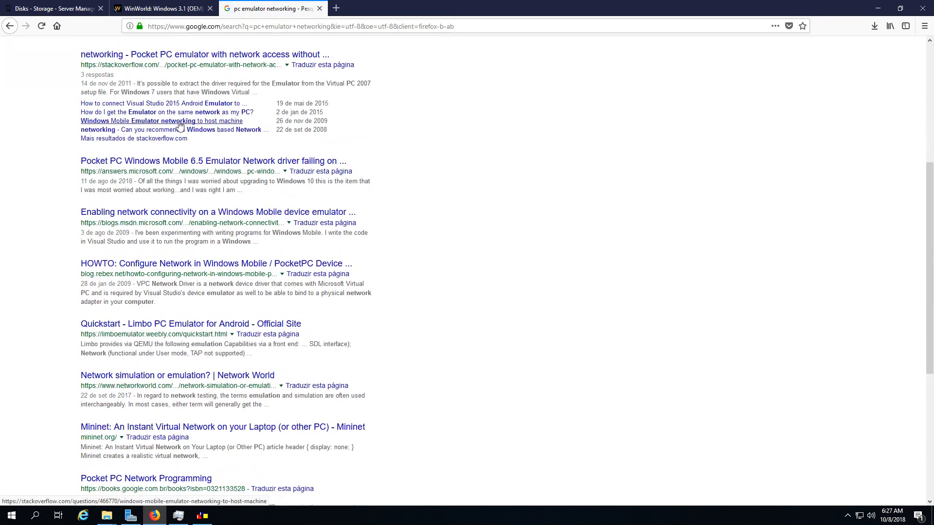
scroll(182, 125, up, 2)
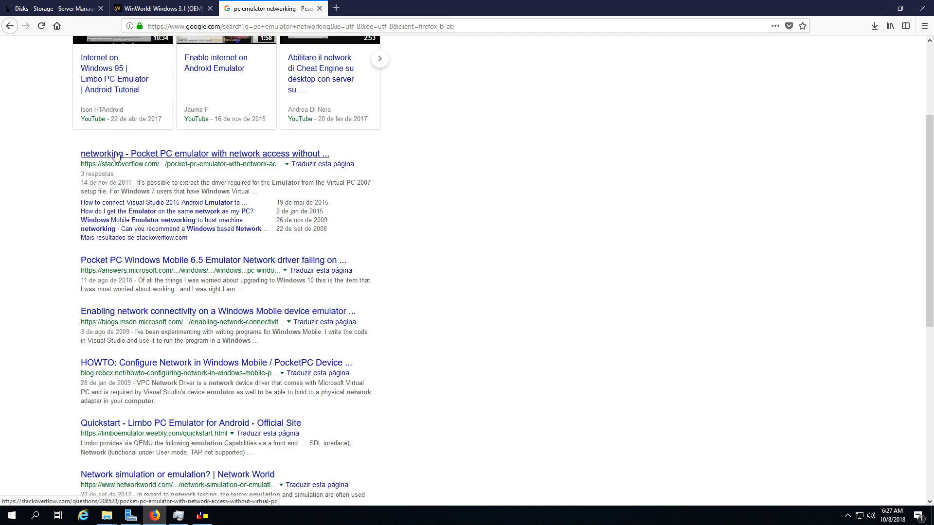
scroll(121, 122, up, 3)
Change the web search to "pcem networking" and open the PCem forum topic "Guide to getting networking working?"
click(90, 59)
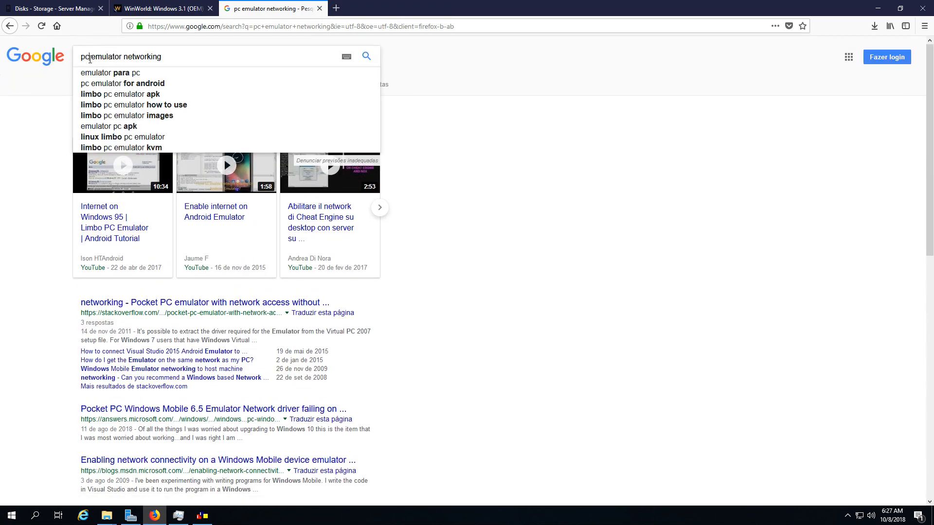
drag(91, 58, 123, 58)
key(BackSpace)
text(em)
key(Return)
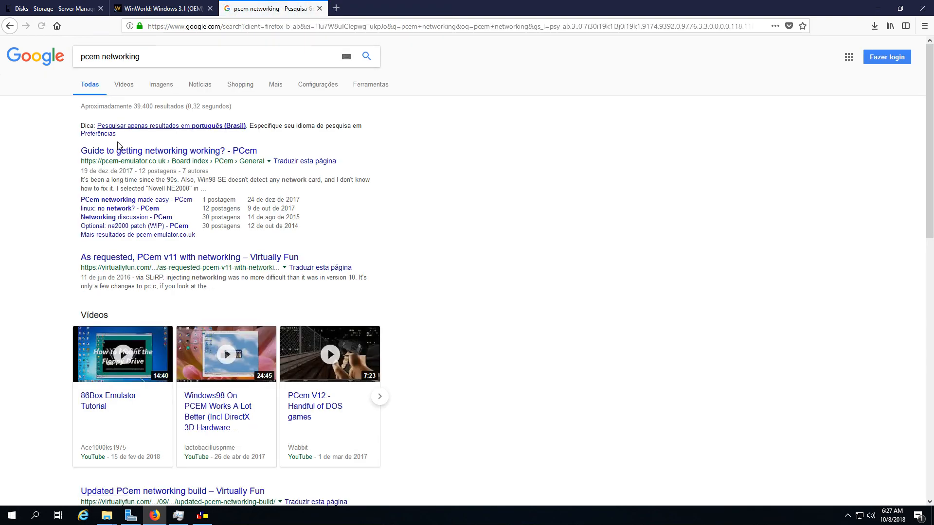
click(130, 166)
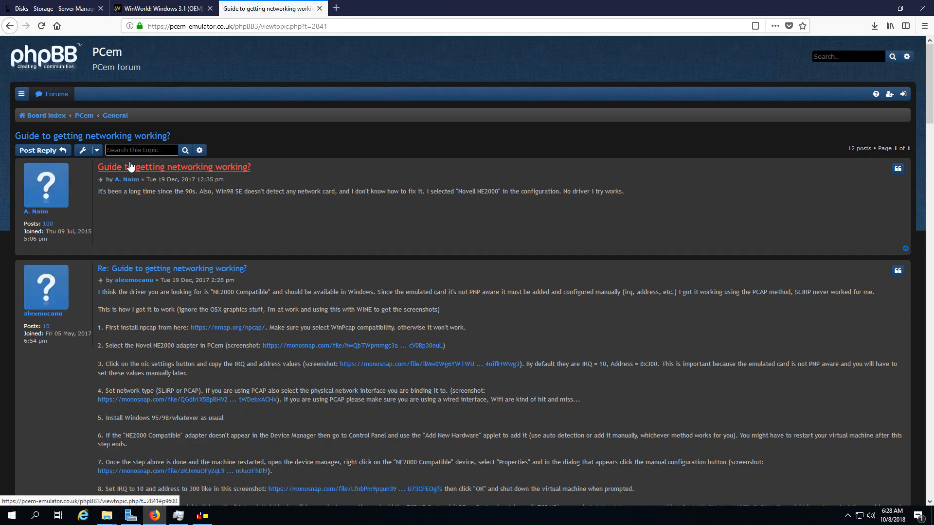
Follow the guide's link to the Npcap page and download the Npcap 0.99-r7 installer
click(205, 327)
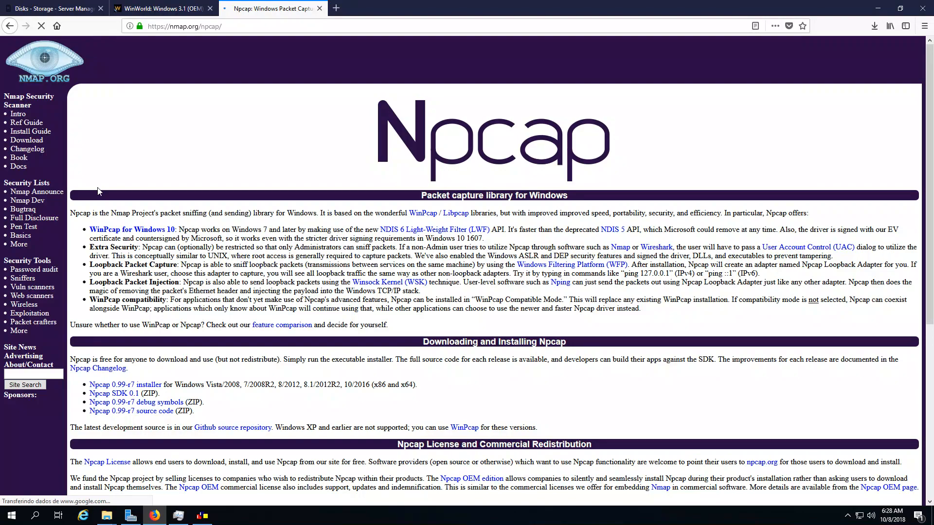
scroll(129, 355, down, 1)
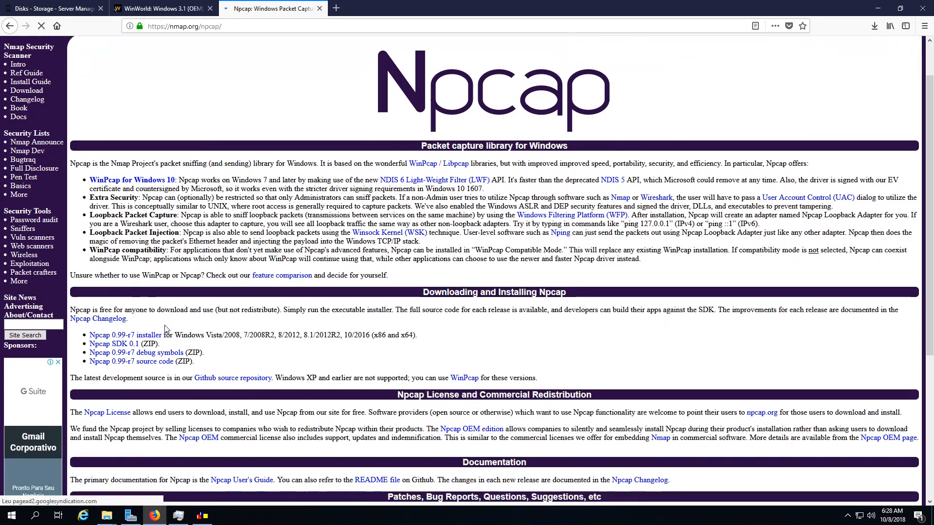
click(138, 339)
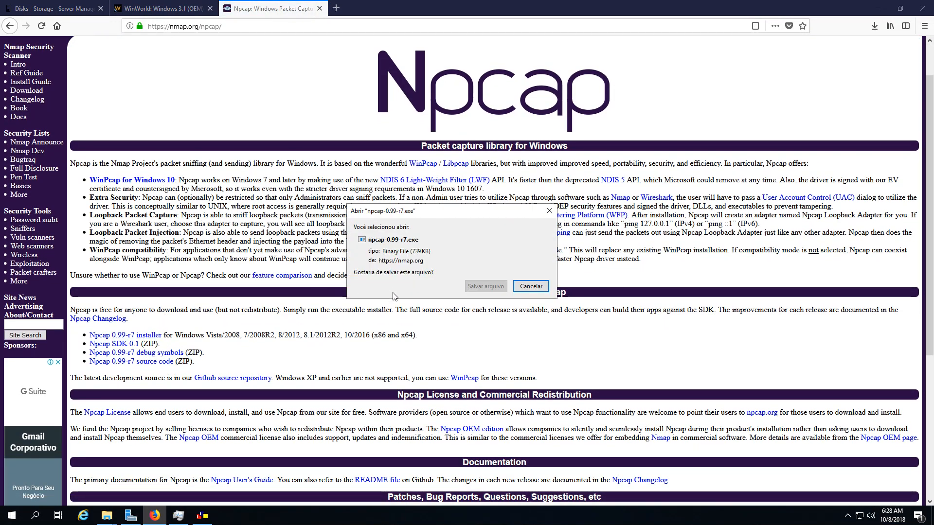
click(486, 288)
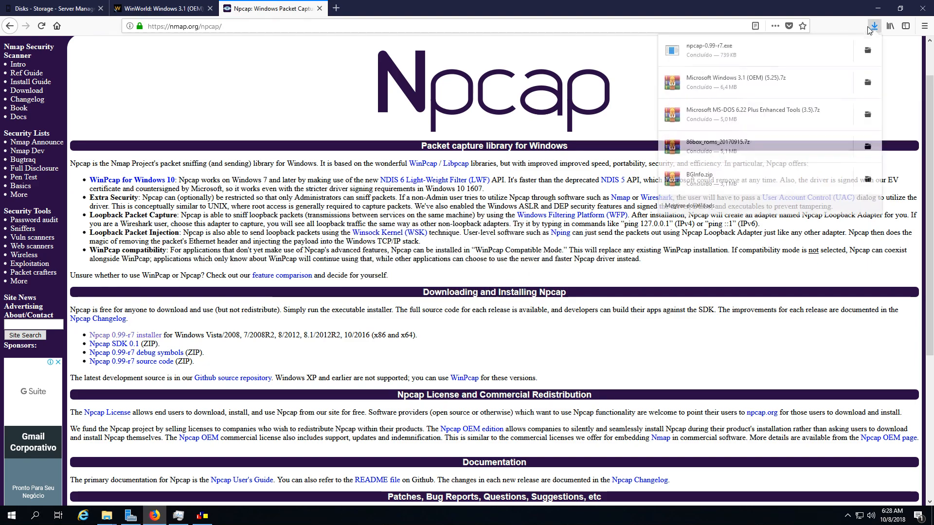
Run npcap-0.99-r7.exe, accept the license, and install Npcap with the default options
click(786, 51)
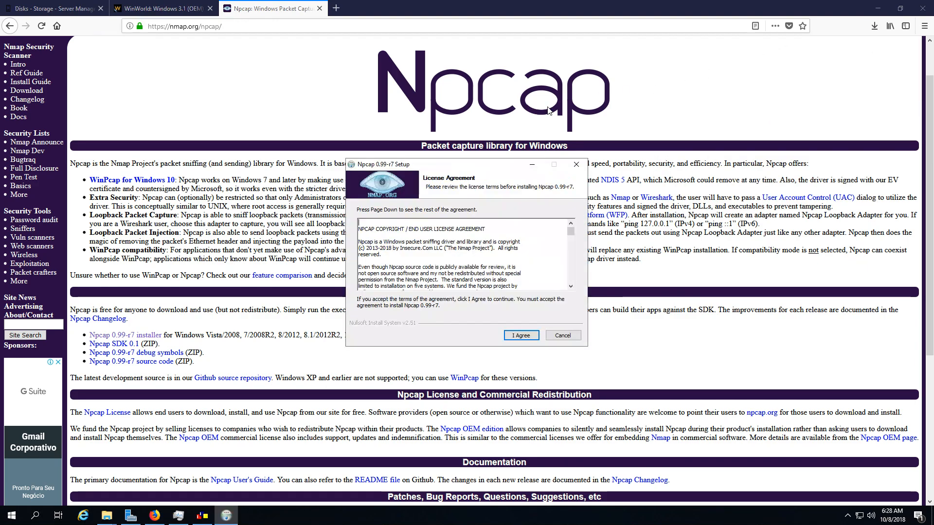
click(521, 336)
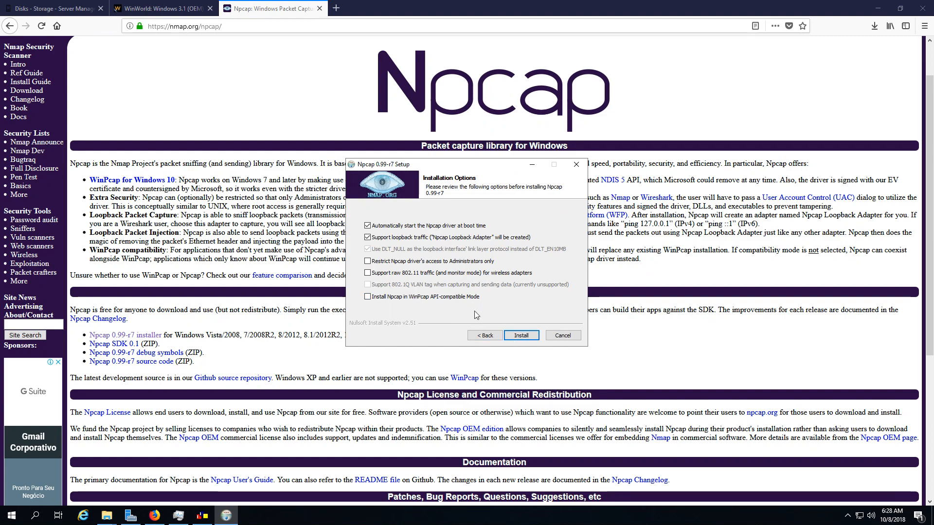
click(521, 335)
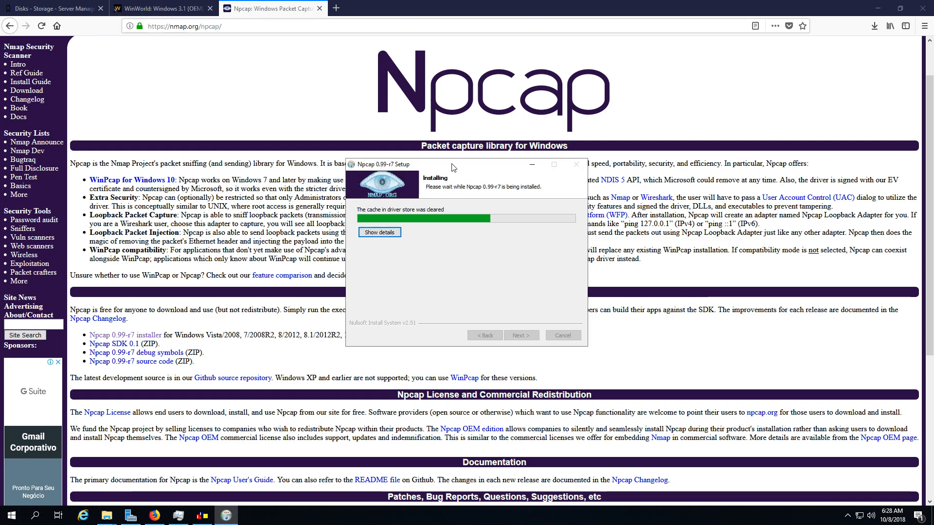
drag(460, 165, 413, 111)
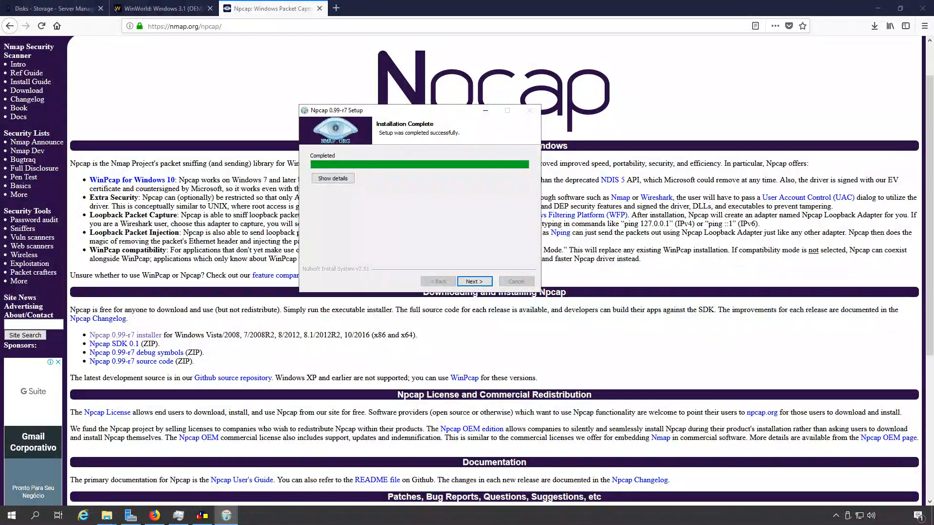
click(484, 282)
click(483, 282)
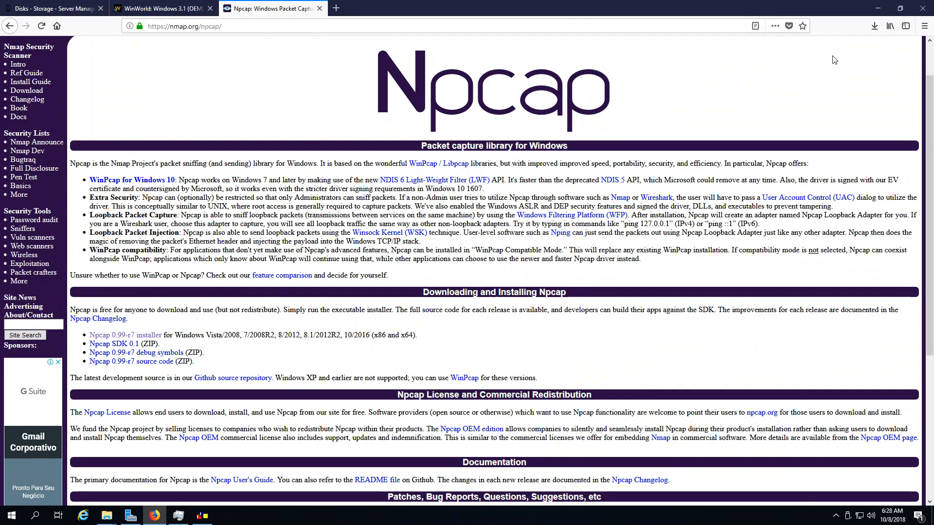
Minimize Firefox, recheck the network types in PCem's host configuration, and close it without saving
click(878, 8)
drag(589, 173, 496, 135)
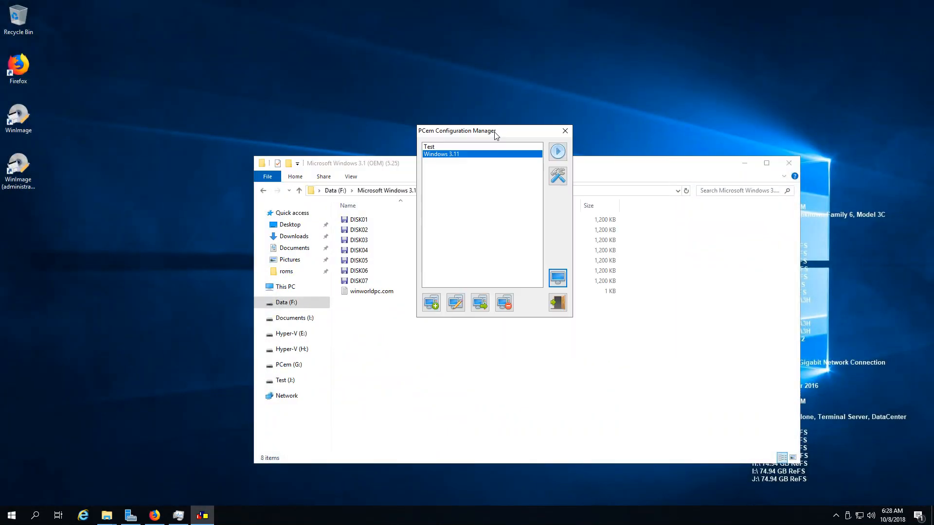
click(558, 176)
click(468, 221)
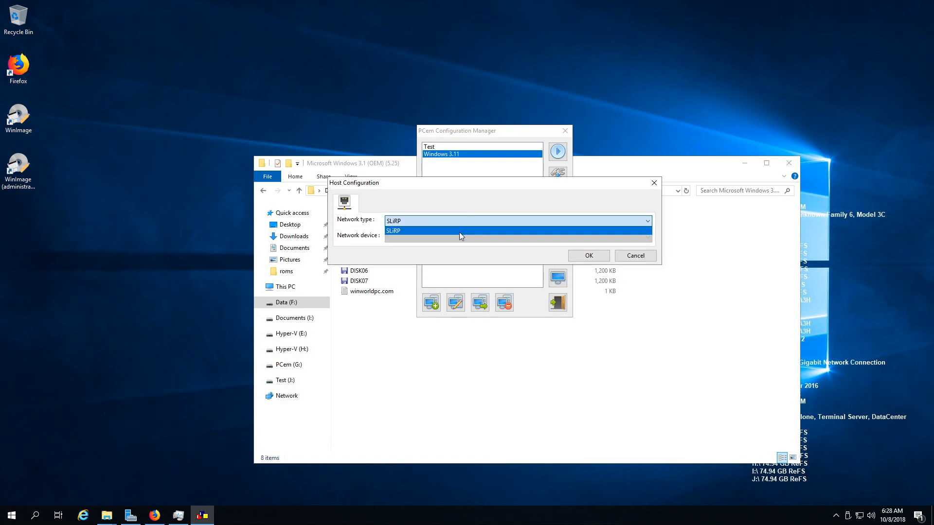
click(459, 232)
click(655, 183)
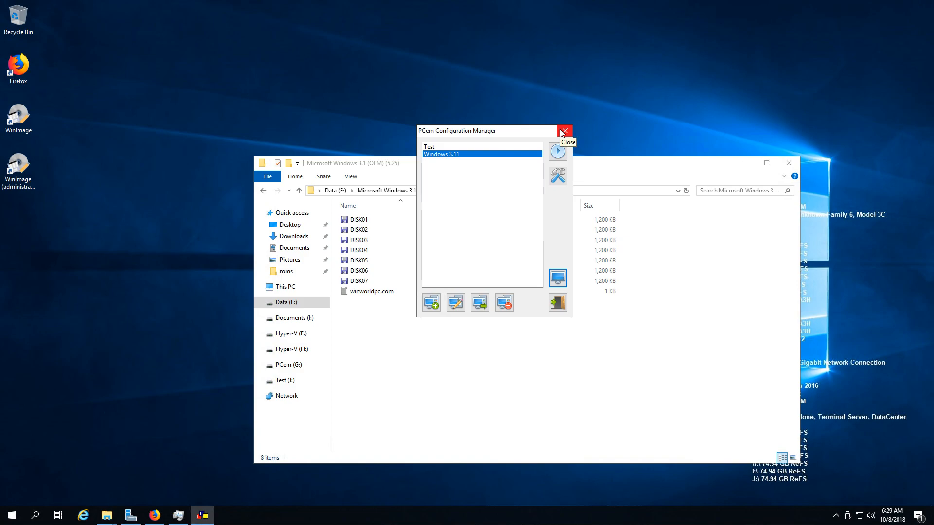
Close PCem, relaunch it from the PCem (G:) drive, and minimize both File Explorer windows
click(563, 131)
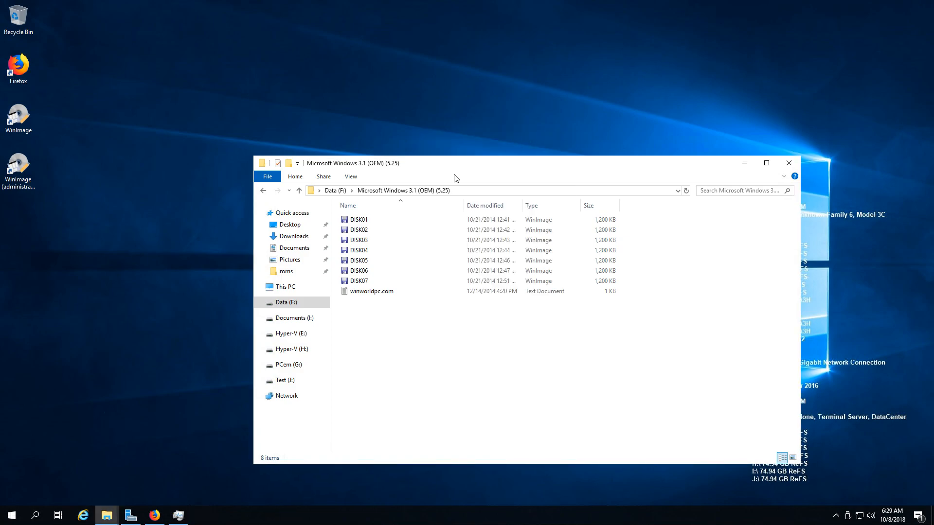
mouse_move(117, 514)
click(89, 476)
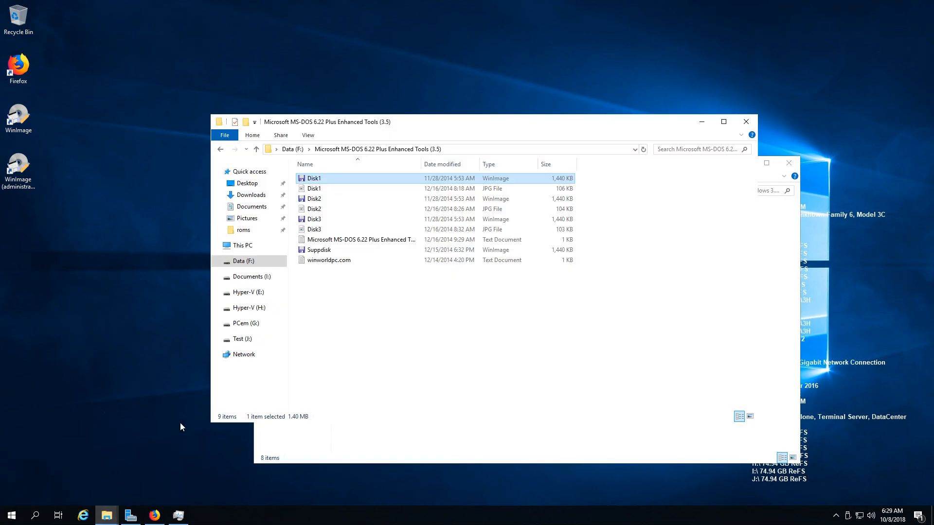
click(246, 322)
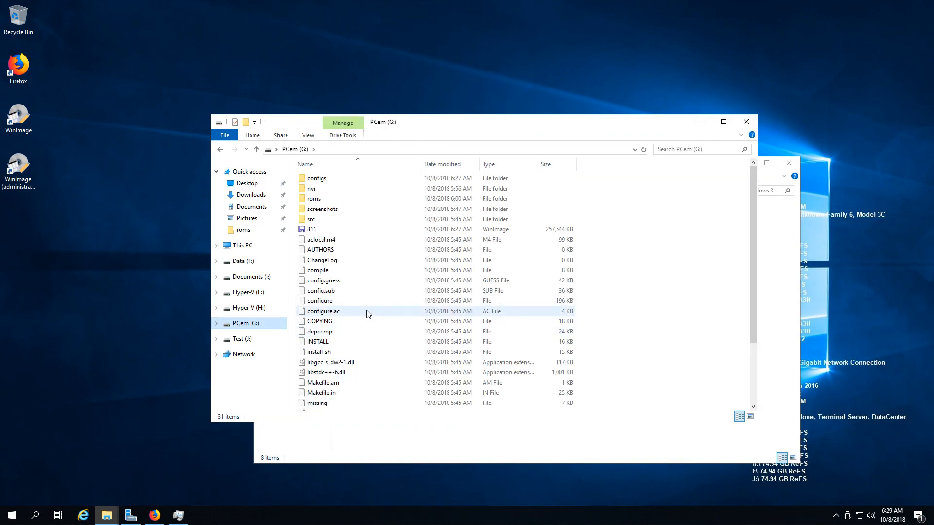
scroll(344, 370, down, 3)
click(702, 121)
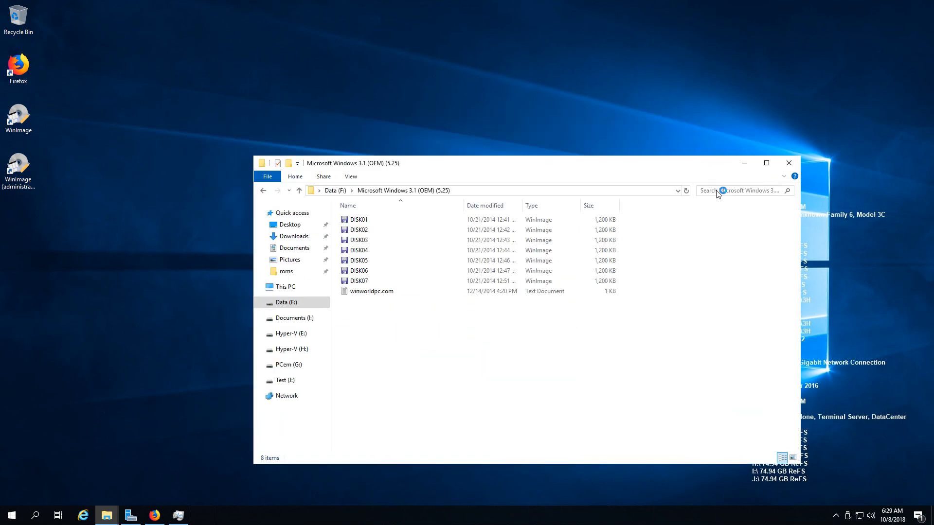
click(745, 163)
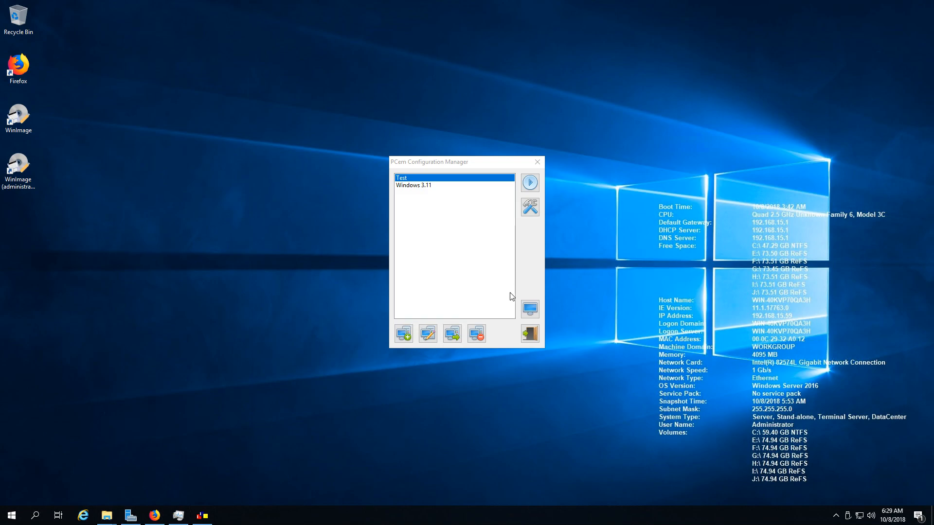
Check the network types in the host configuration again, close it unsaved, and glance at the Windows notifications
click(529, 309)
click(427, 255)
click(431, 253)
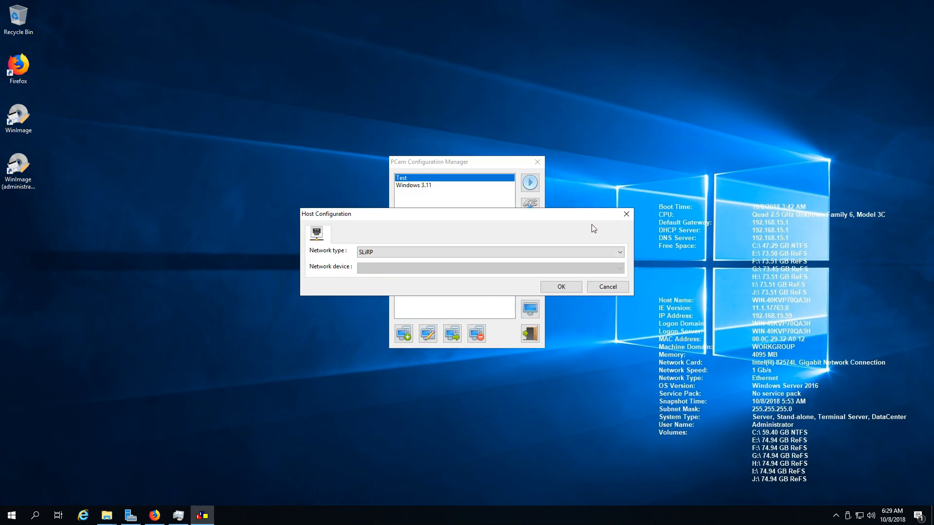
click(627, 214)
click(923, 515)
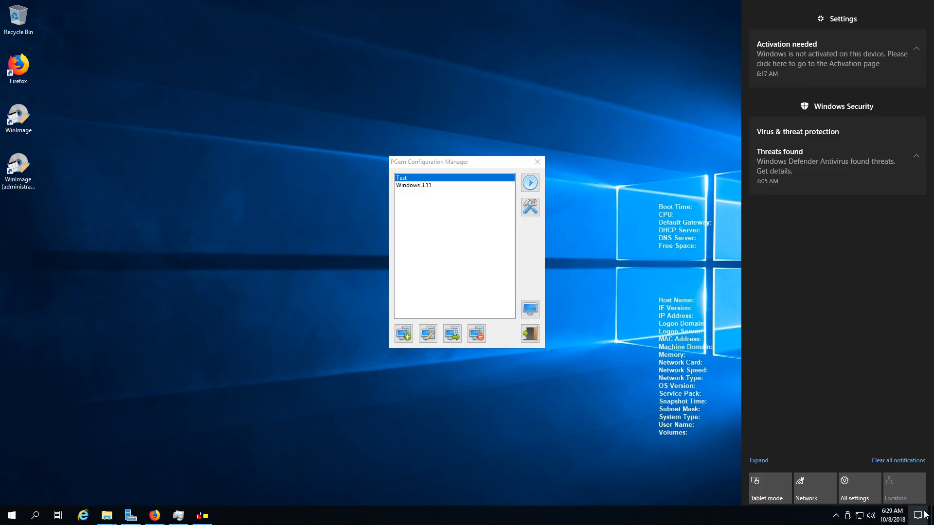
click(716, 429)
Select the Windows 3.11 machine and review its drive and mouse configuration, keeping the existing settings
click(438, 186)
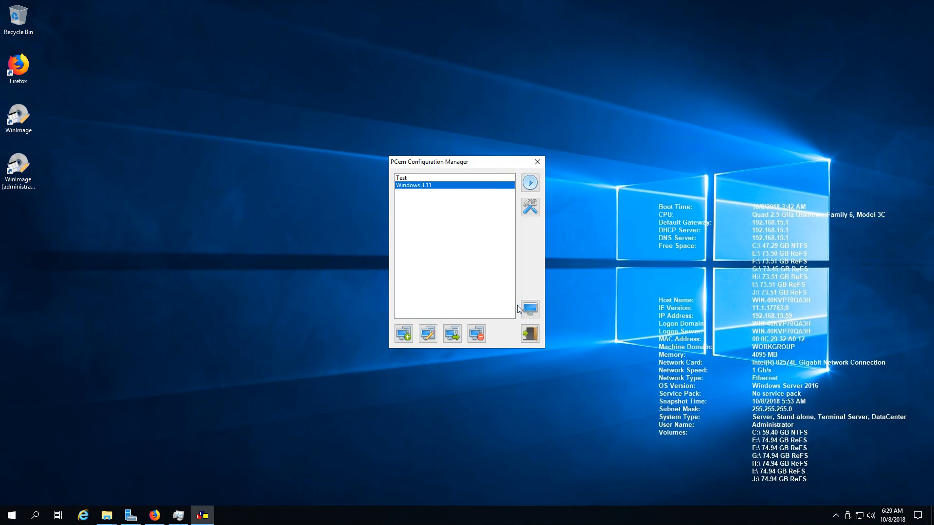
drag(456, 163, 565, 230)
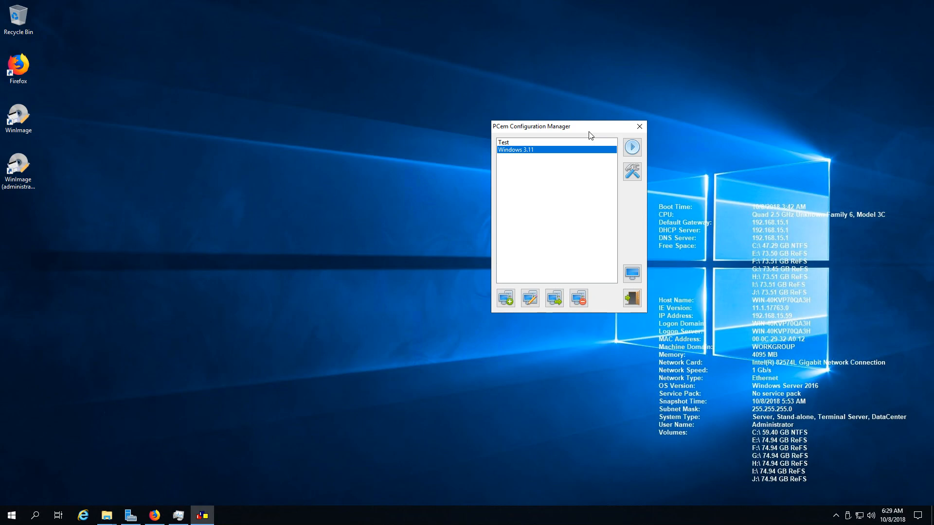
drag(578, 127, 524, 143)
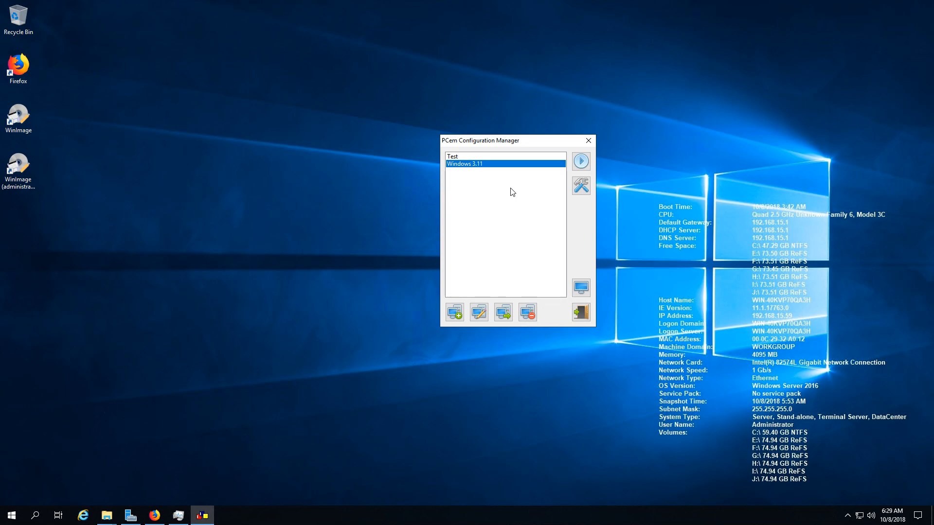
click(581, 186)
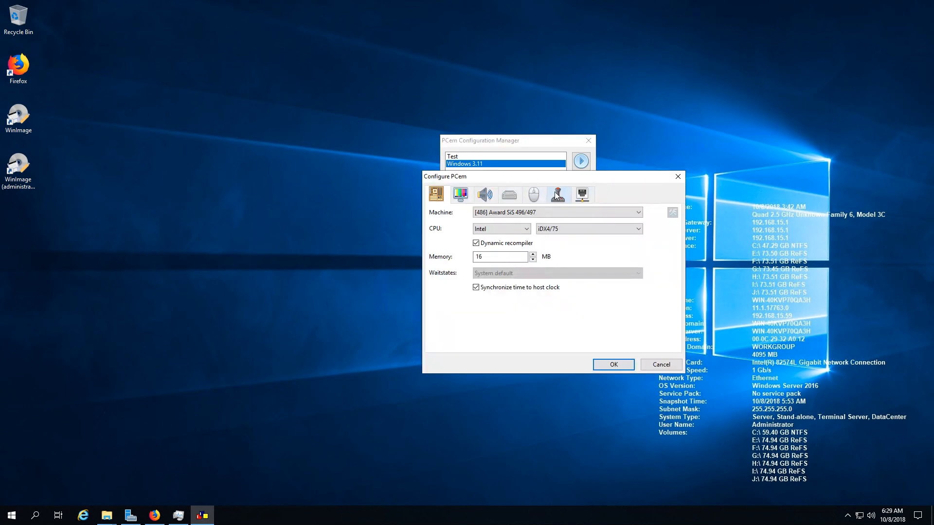
click(503, 197)
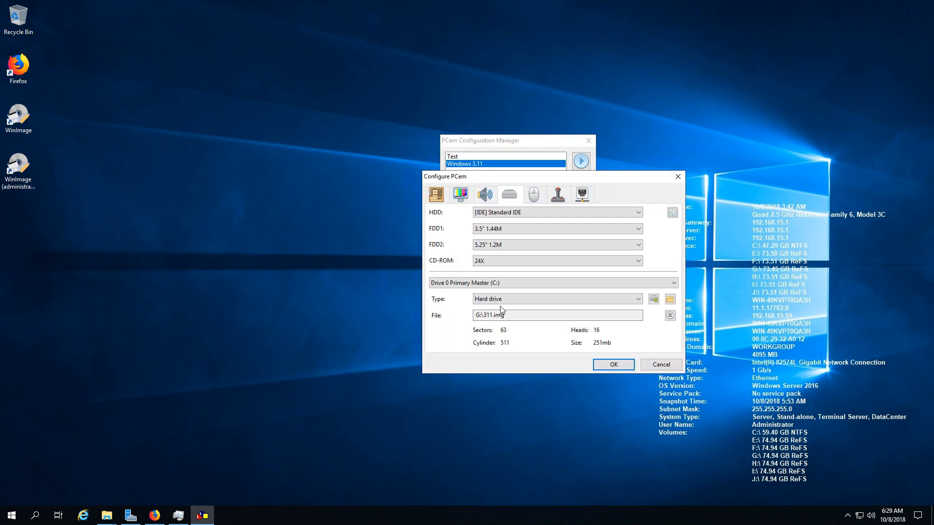
key(ctrl+Tab)
key(ctrl+Tab)
key(ctrl+Tab)
key(ctrl+Tab)
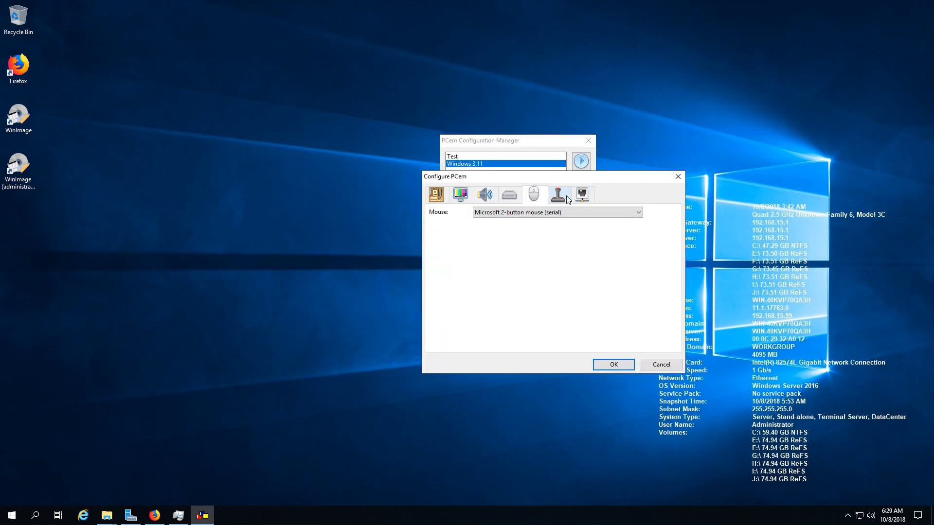
click(606, 369)
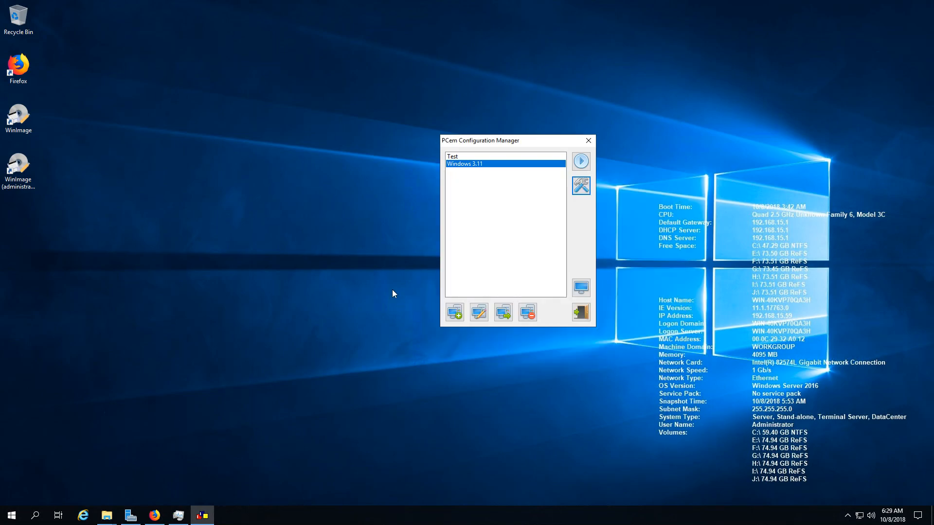
Start the Windows 3.11 machine, enter its BIOS setup, and run IDE HDD Auto Detection
click(580, 167)
drag(420, 124, 466, 78)
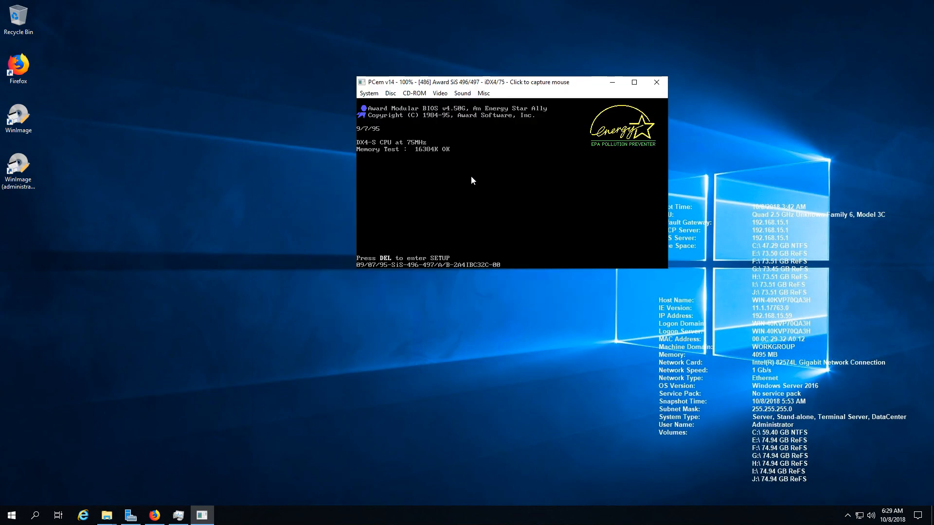
key(Delete)
key(Right)
key(Down)
key(Down)
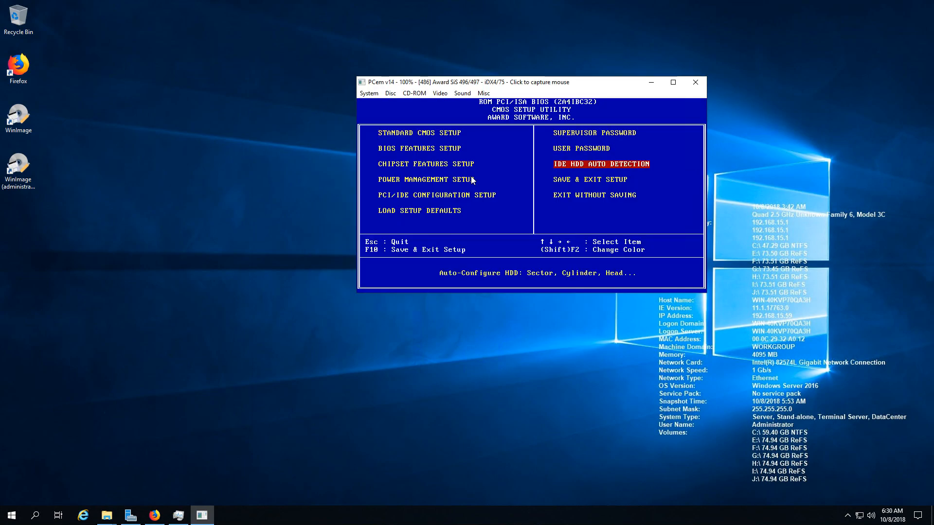
key(Return)
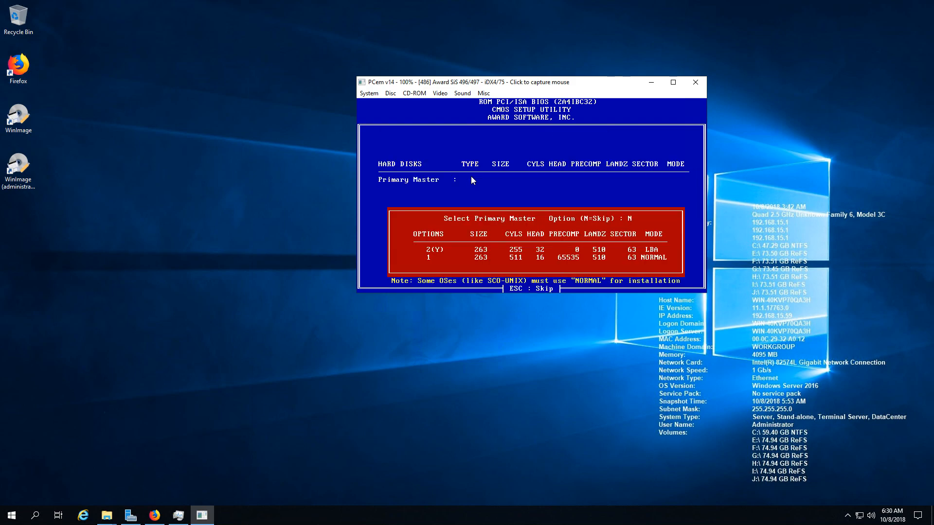
Accept the LBA option for the primary master and skip the primary slave
key(y)
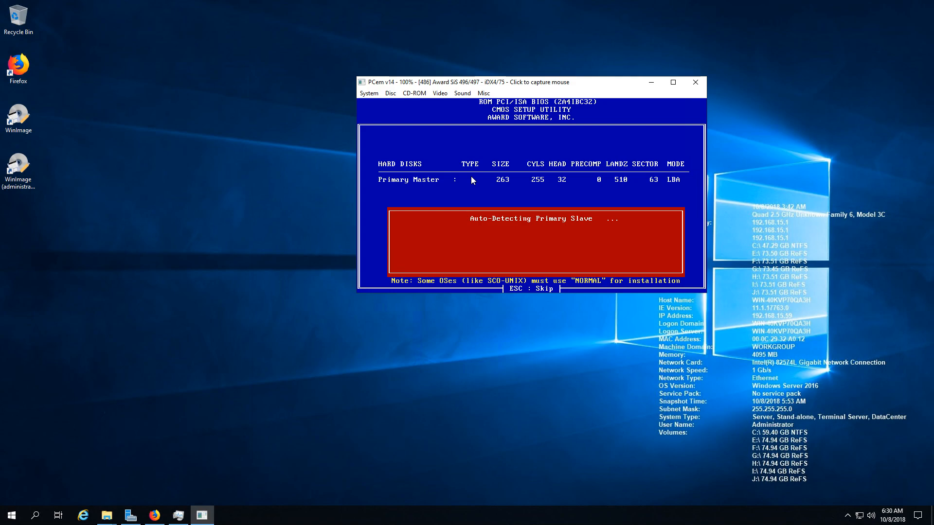
drag(508, 82, 433, 108)
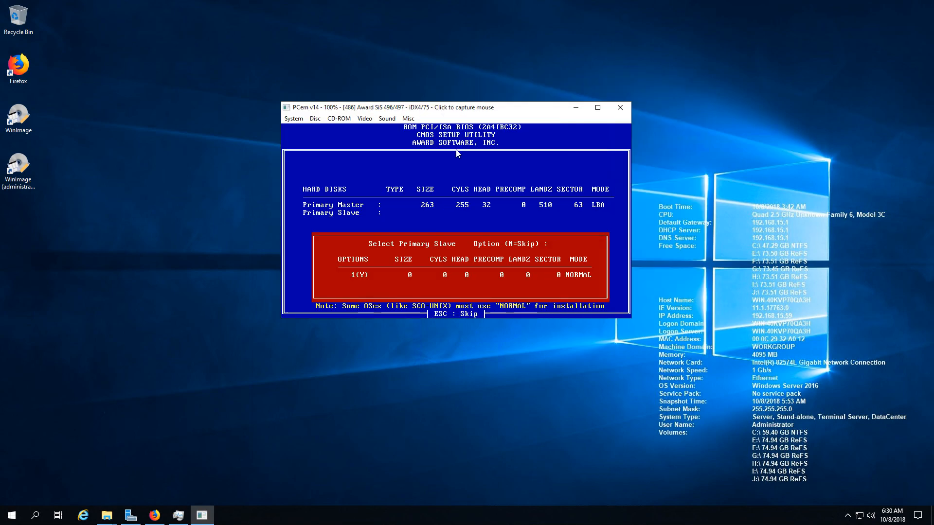
text(N)
key(Return)
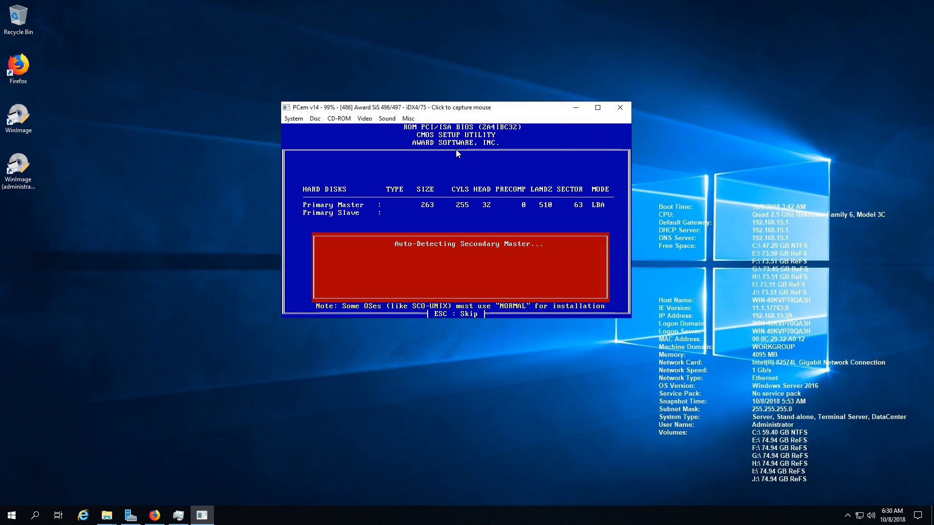
Load Disk1 from the MS-DOS 6.22 folder on Data (F:) into floppy drive A
click(315, 118)
click(316, 147)
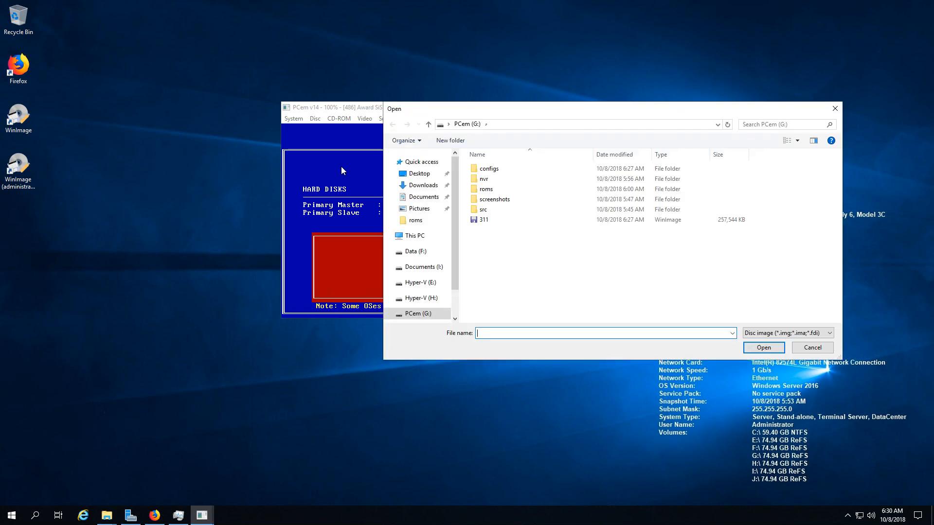
click(416, 251)
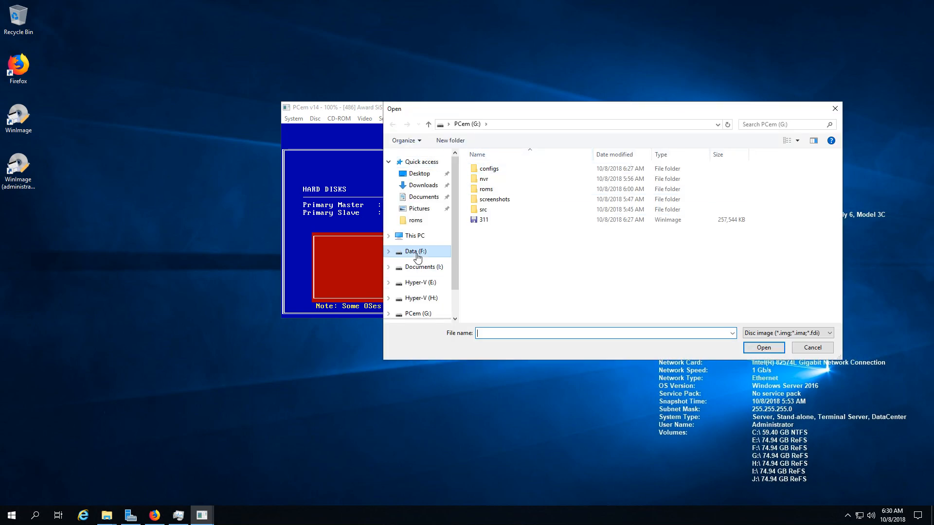
double_click(518, 168)
double_click(487, 168)
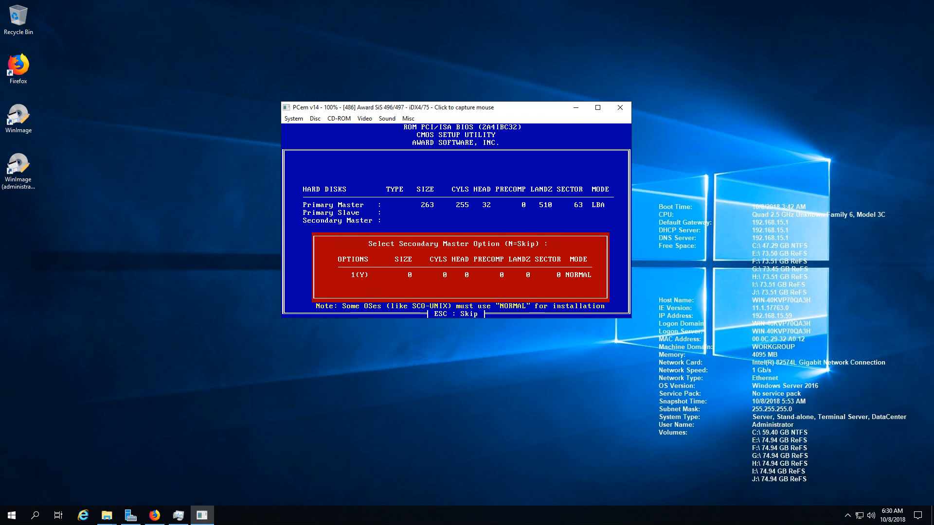
Skip the secondary drives in IDE detection, then save the BIOS settings to CMOS and exit setup
key(n)
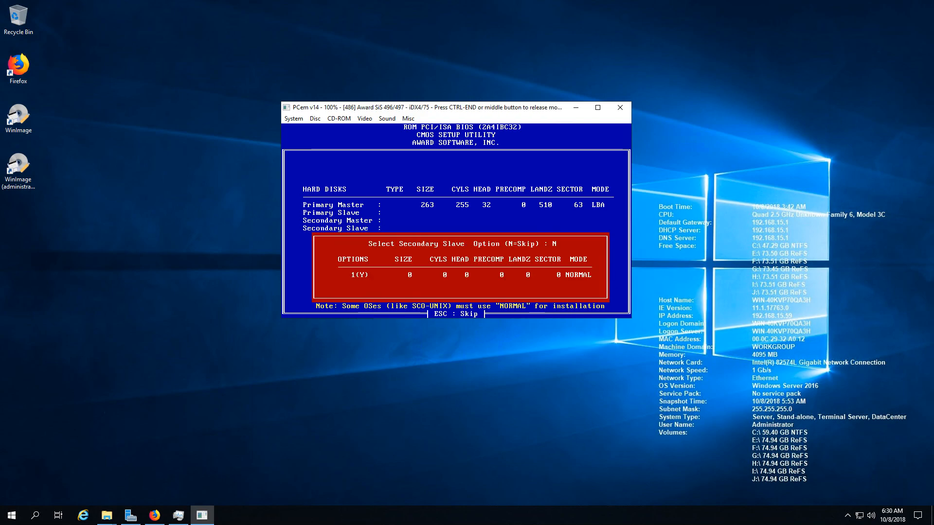
key(Return)
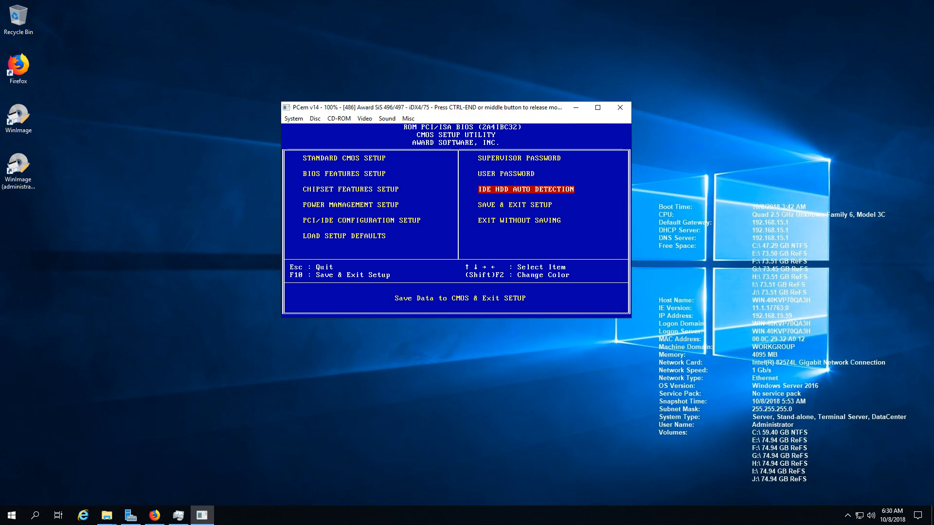
key(Down)
key(Return)
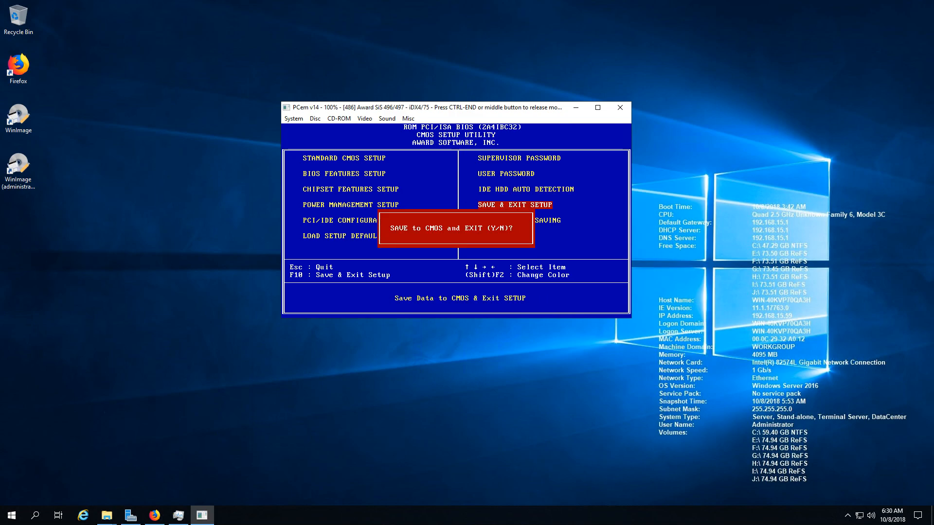
key(y)
key(Return)
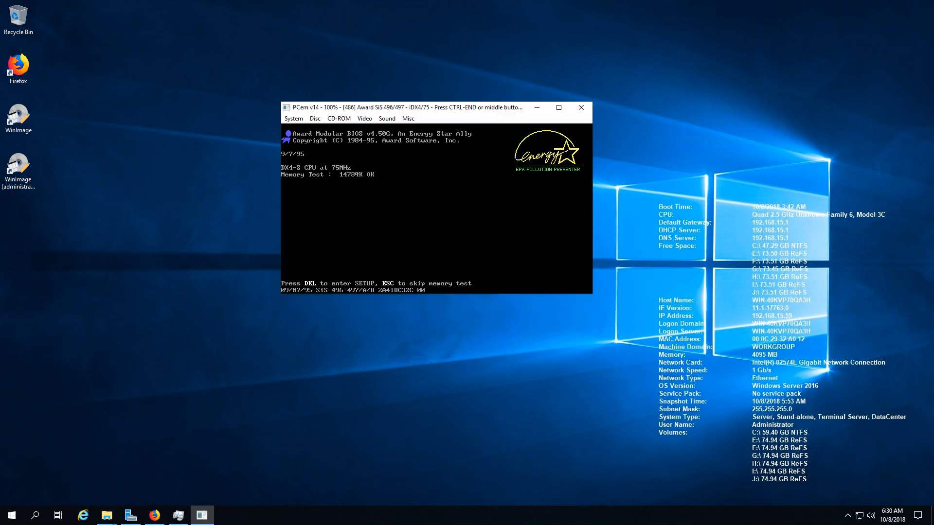
Begin MS-DOS 6.22 Setup, configure the unallocated disk space, restart, and accept the default system settings and installation directory
click(408, 118)
click(424, 110)
drag(423, 110, 451, 34)
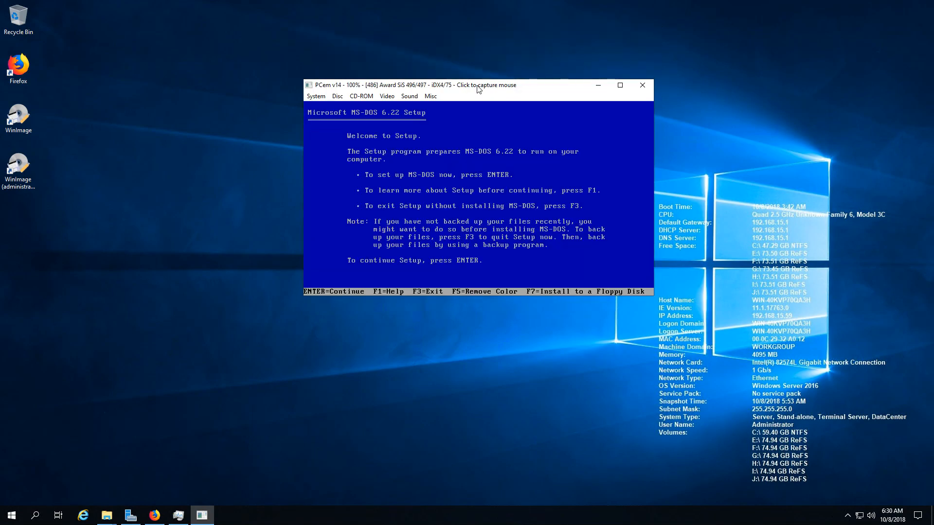
key(Return)
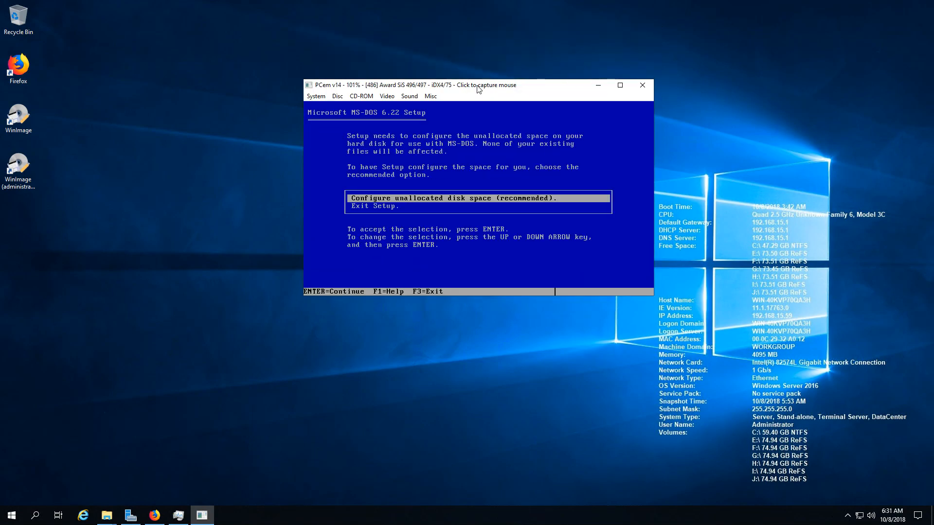
key(Return)
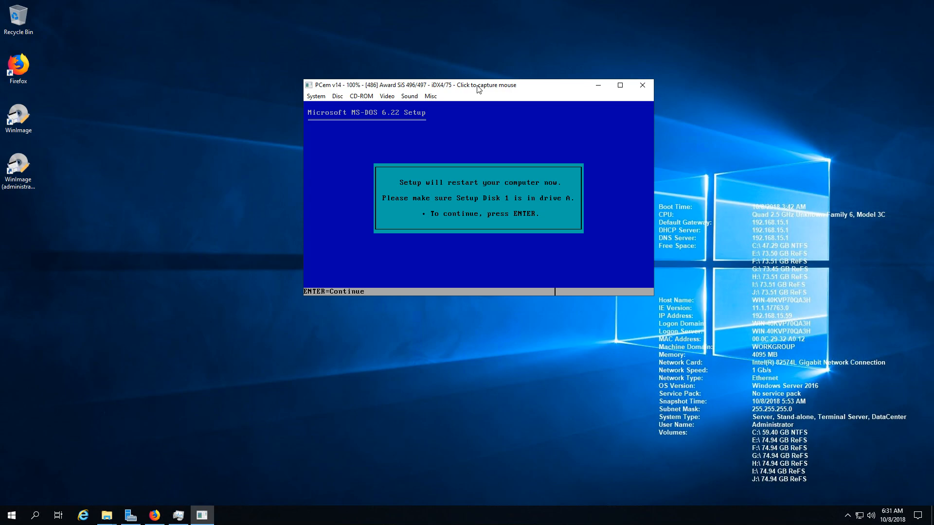
key(Return)
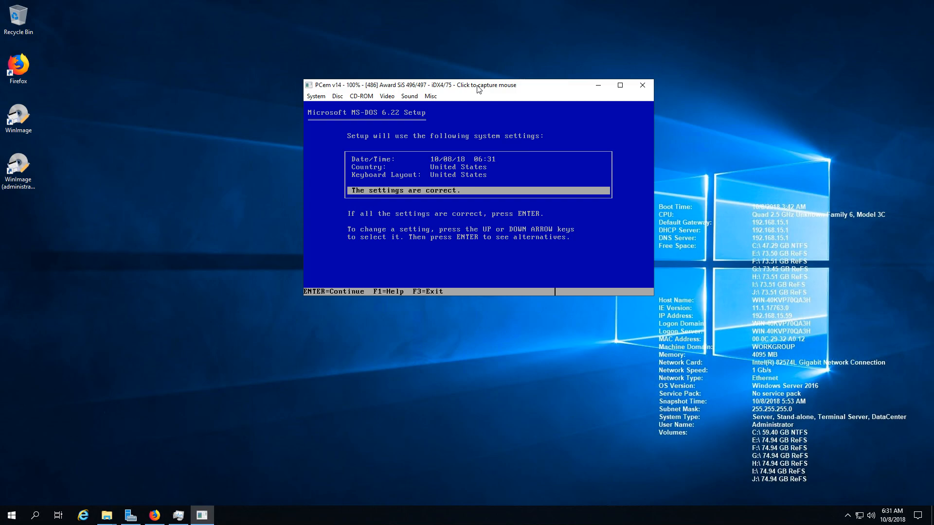
key(Return)
key(Return)
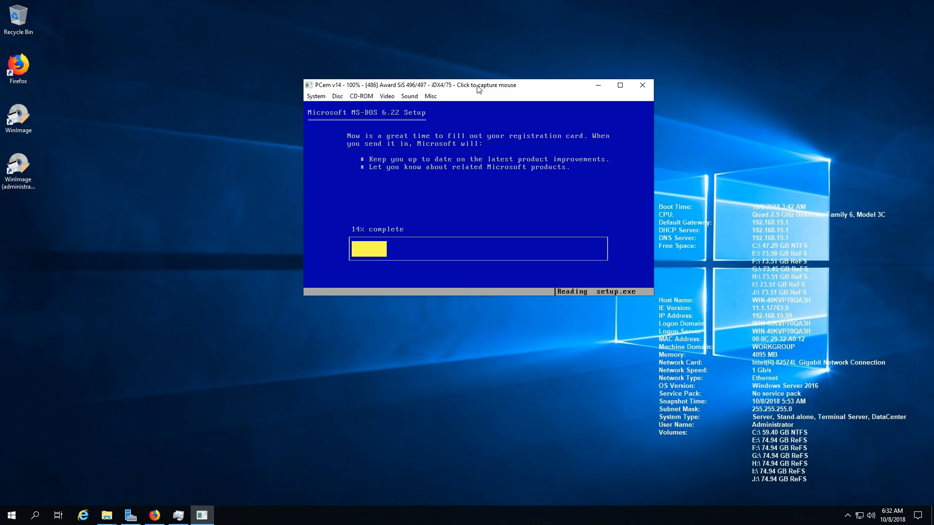
Load the Disk2 image into floppy drive A and continue MS-DOS Setup
drag(422, 83, 451, 83)
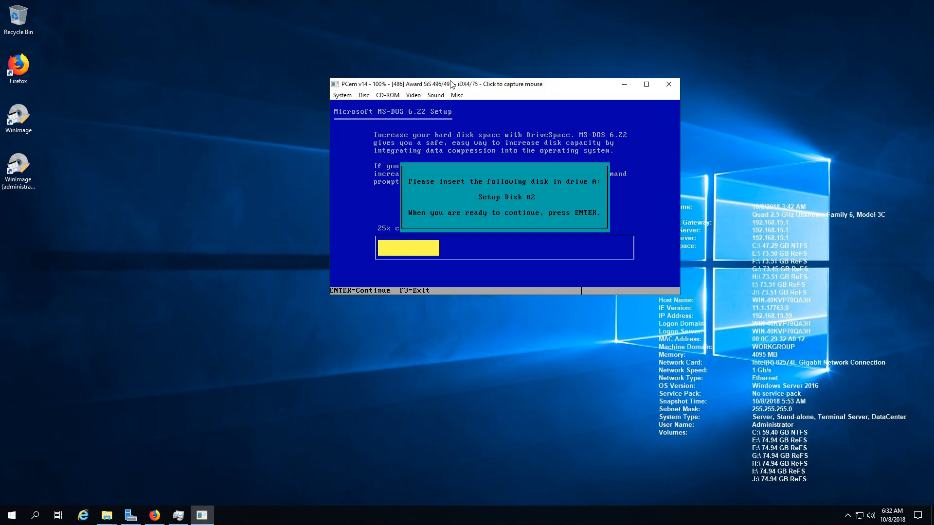
click(364, 95)
click(374, 107)
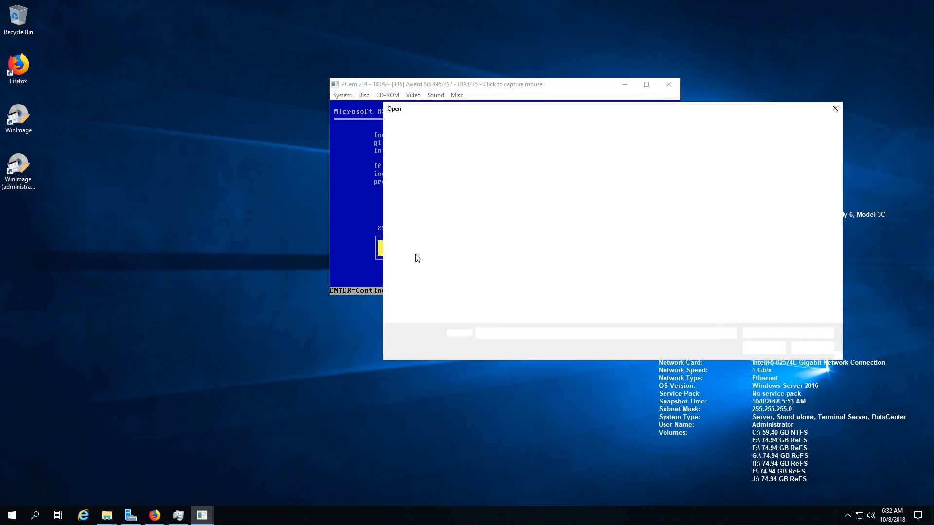
click(504, 187)
click(763, 348)
click(527, 236)
key(Return)
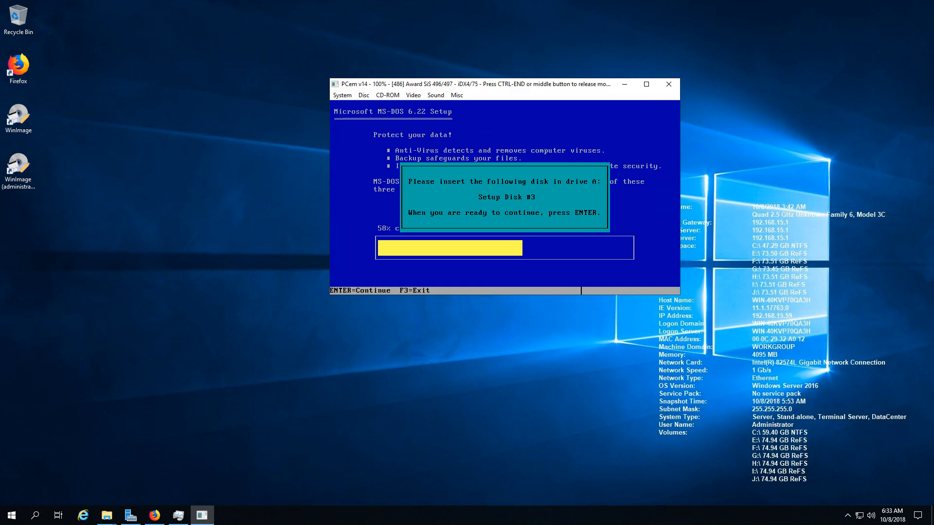
Load the Disk3 image into floppy drive A and continue MS-DOS Setup
key(ctrl+End)
click(363, 94)
click(371, 106)
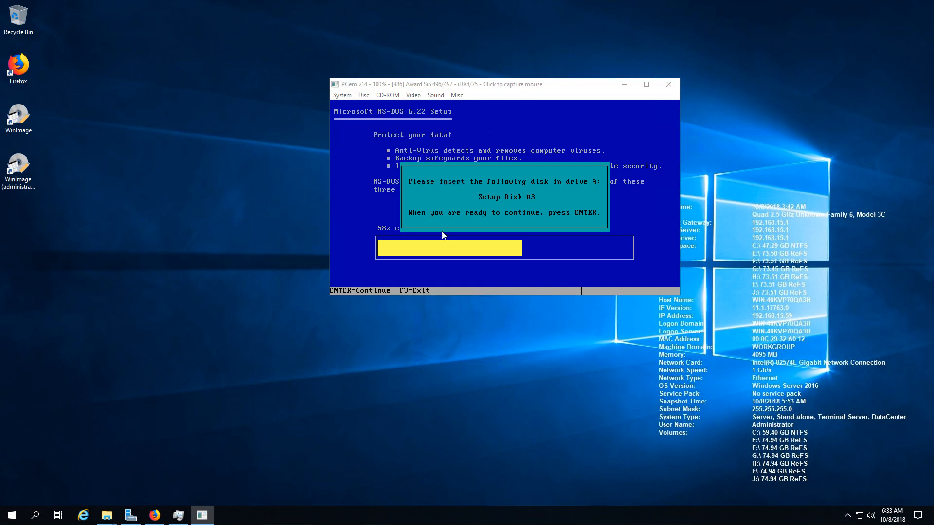
click(488, 190)
click(763, 348)
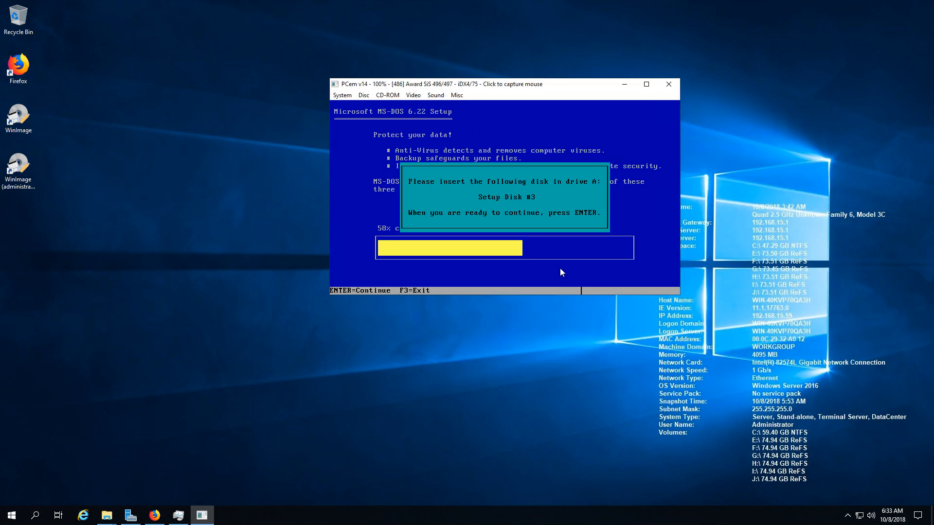
key(Return)
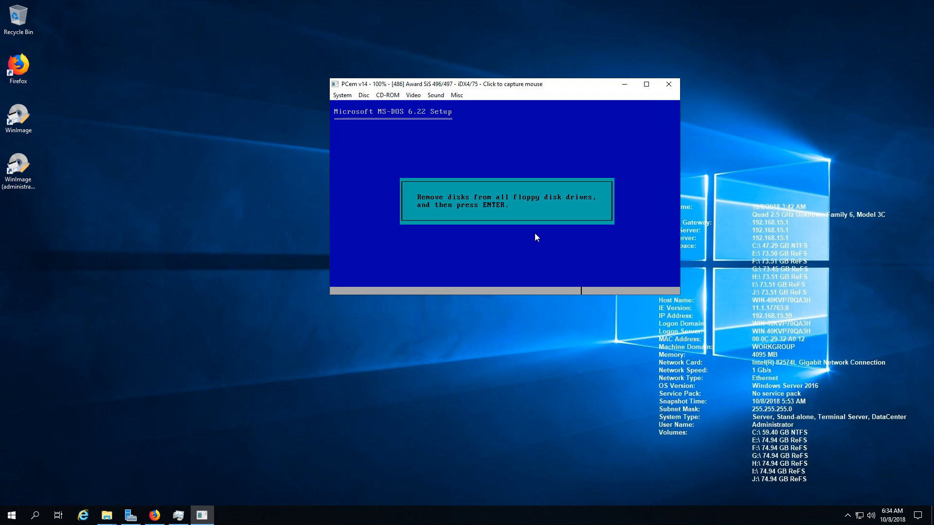
Eject the disk from drive A, complete MS-DOS 6.22 Setup and restart the virtual machine
click(364, 95)
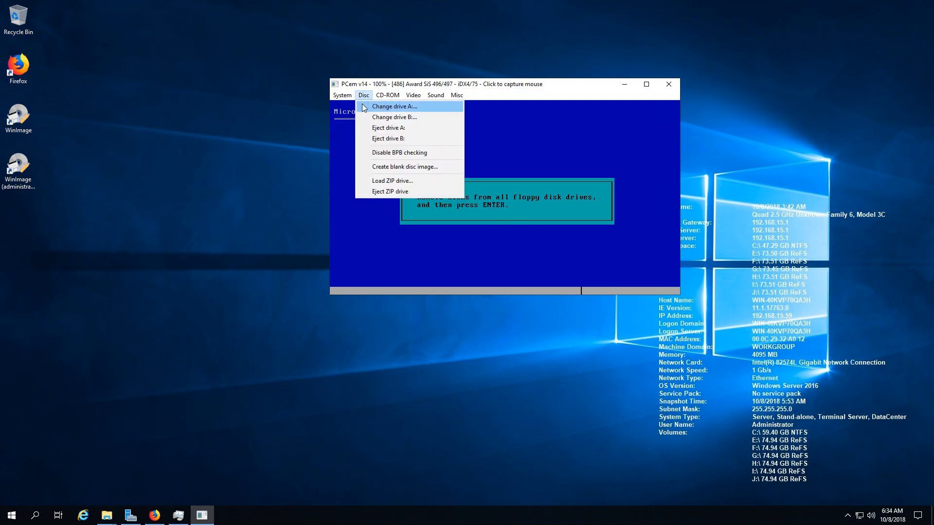
click(387, 128)
click(387, 128)
key(Return)
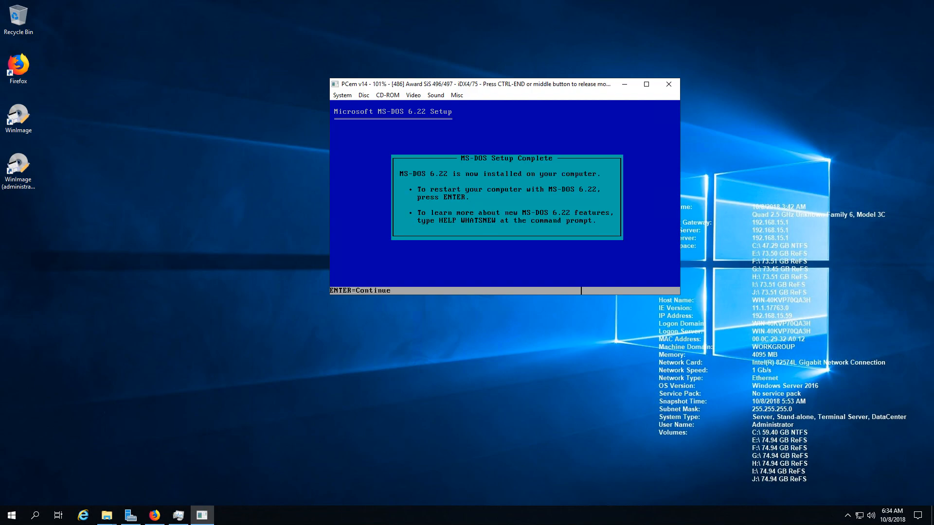
key(Return)
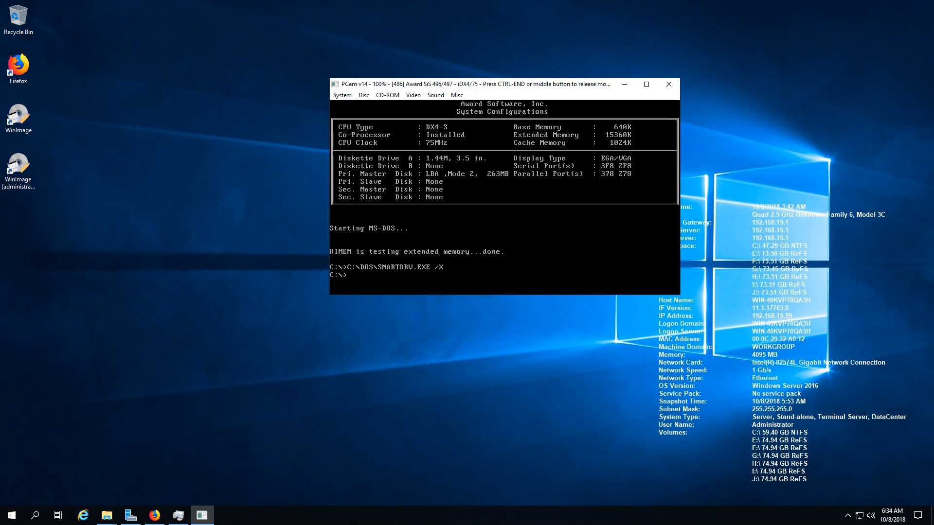
Try to load DISK01 from the Microsoft Windows 3.1 (OEM) (5.25) folder on Data (F:) into drive A and switch to that drive
key(ctrl+End)
click(363, 95)
click(382, 144)
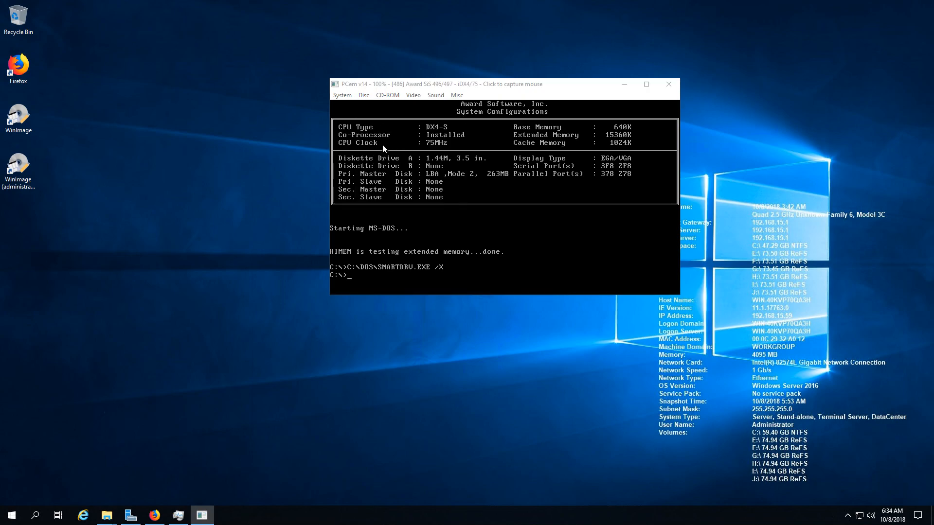
click(416, 263)
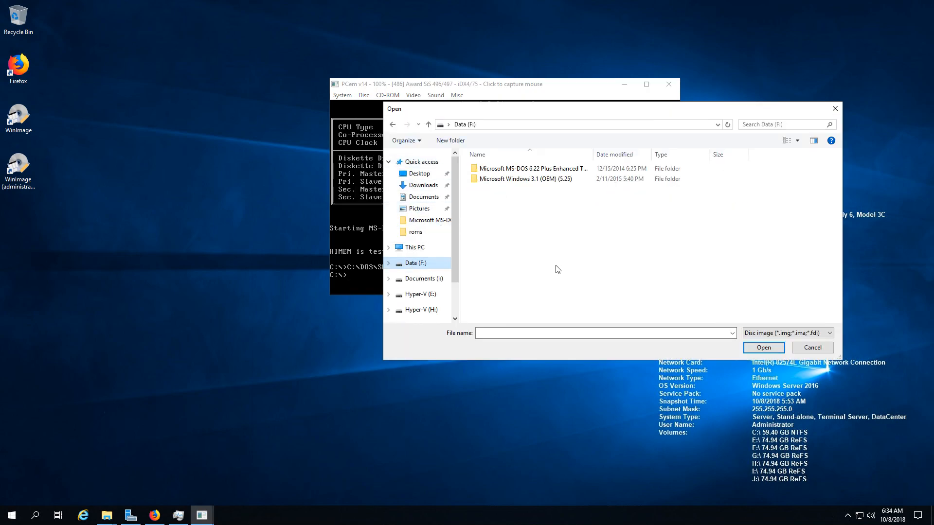
double_click(503, 179)
click(489, 169)
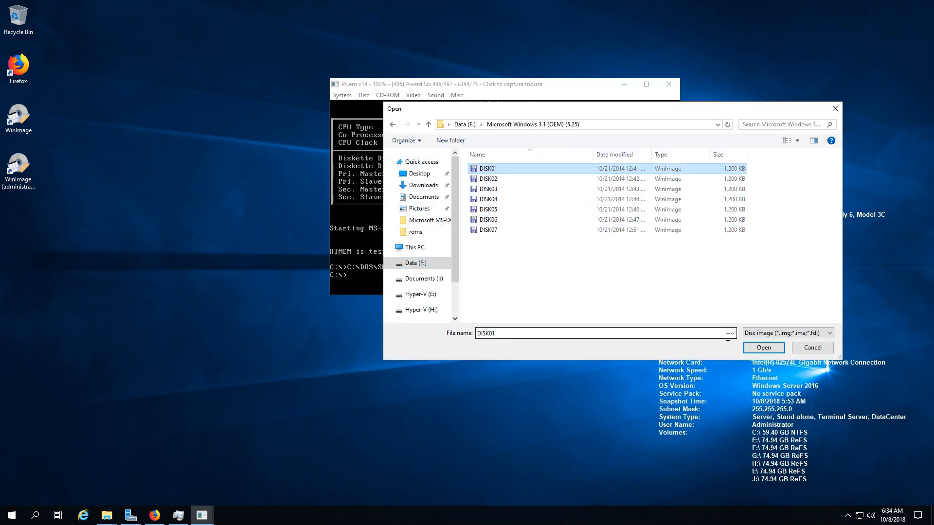
click(758, 348)
click(505, 197)
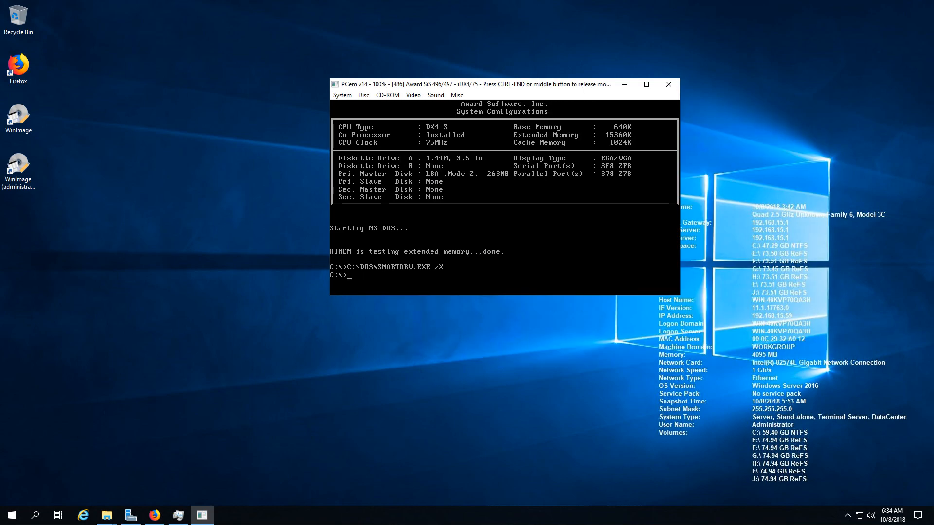
text(a:)
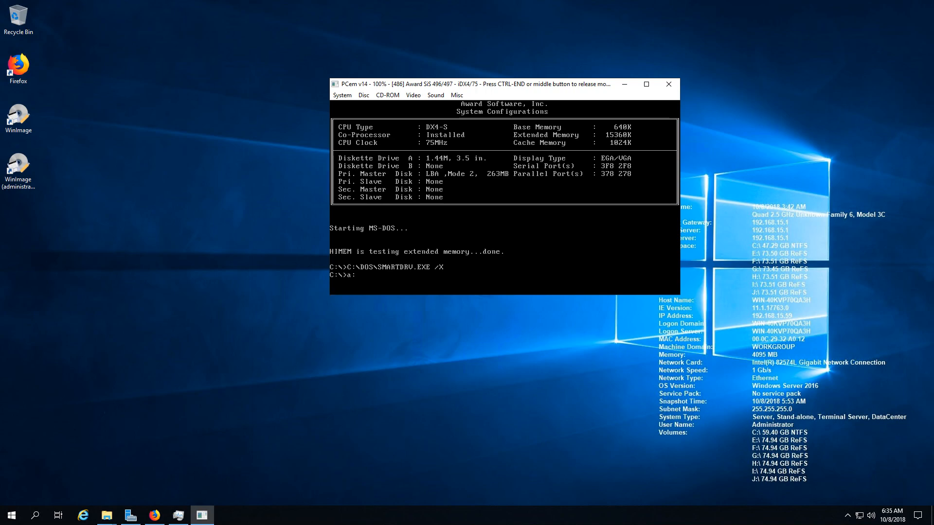
key(Return)
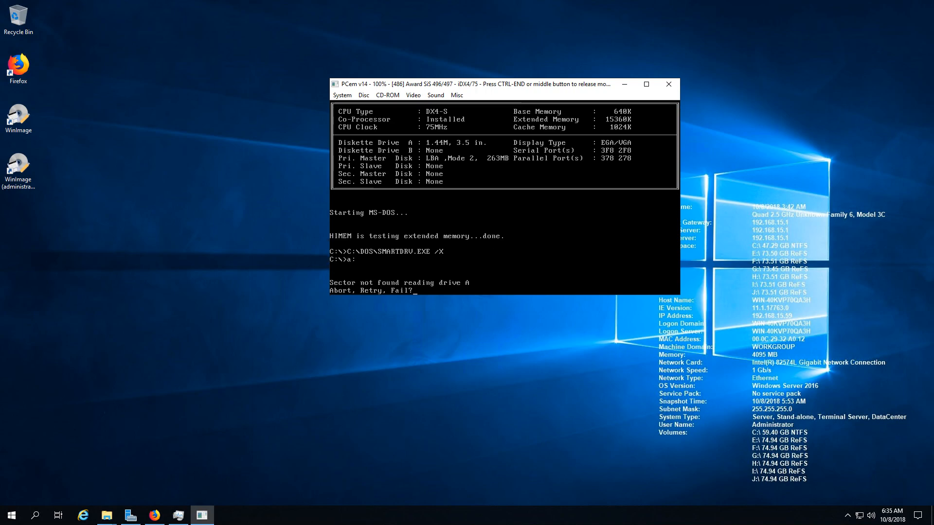
Load the Windows 3.1 DISK01 image into floppy drive B
key(ctrl+End)
click(364, 95)
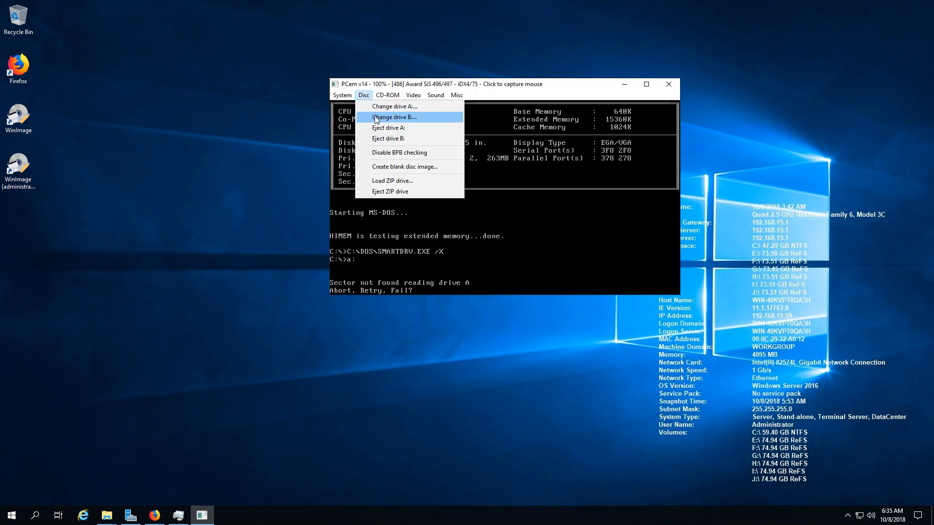
click(375, 117)
click(492, 168)
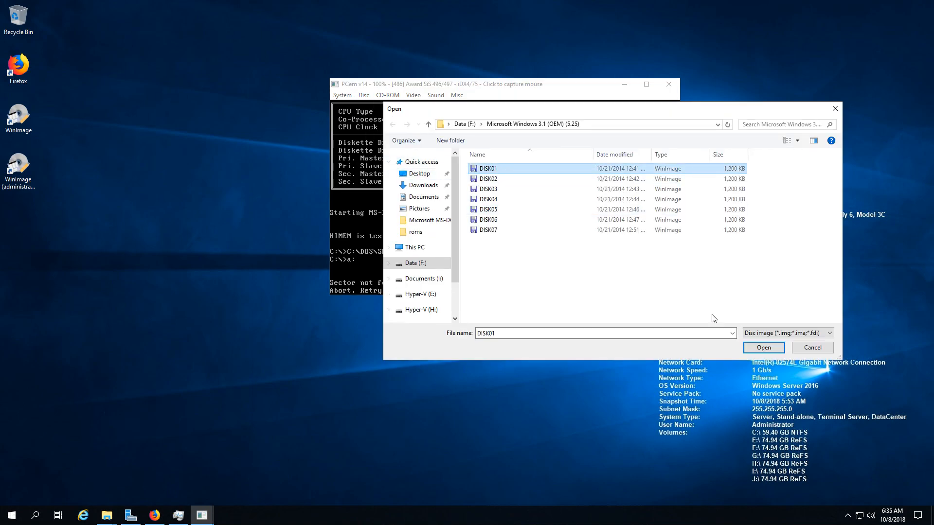
click(764, 348)
click(551, 270)
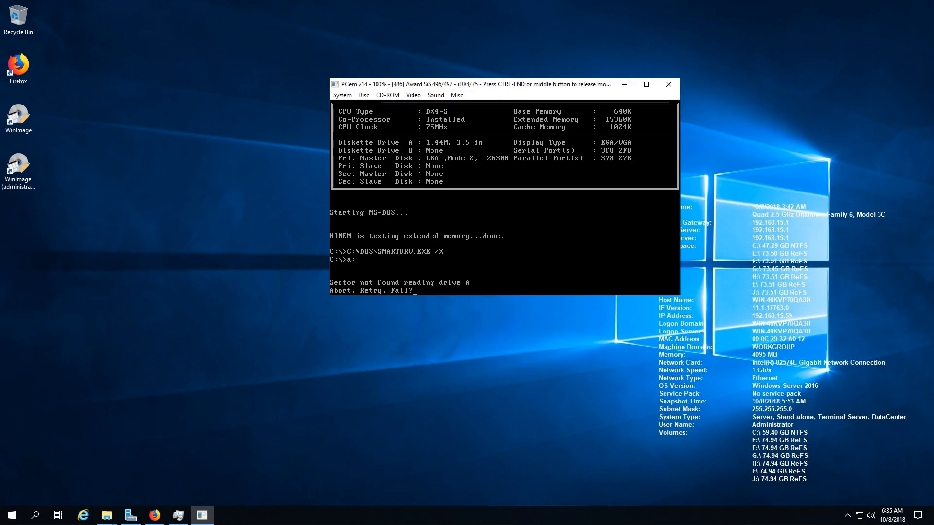
Try to get out of the Abort, Retry, Fail prompt for drive A
text(c)
key(ctrl+c)
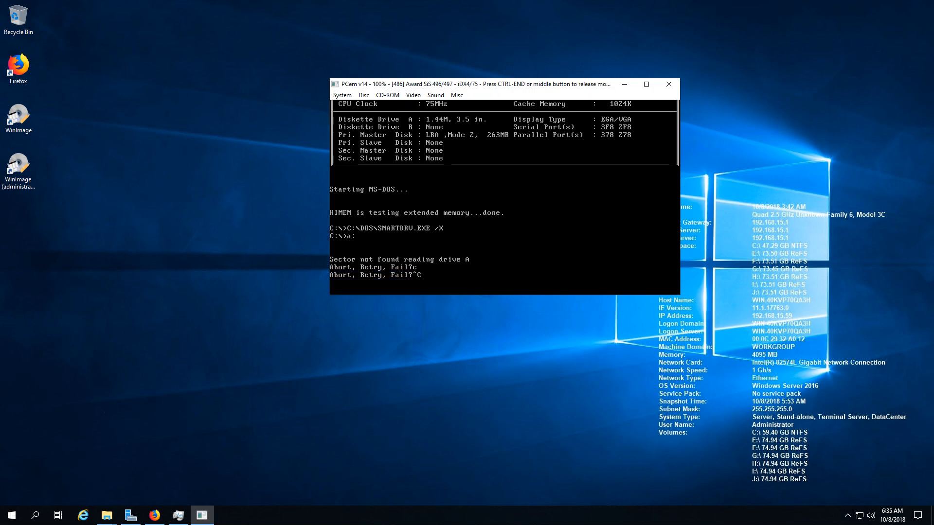
key(ctrl+c)
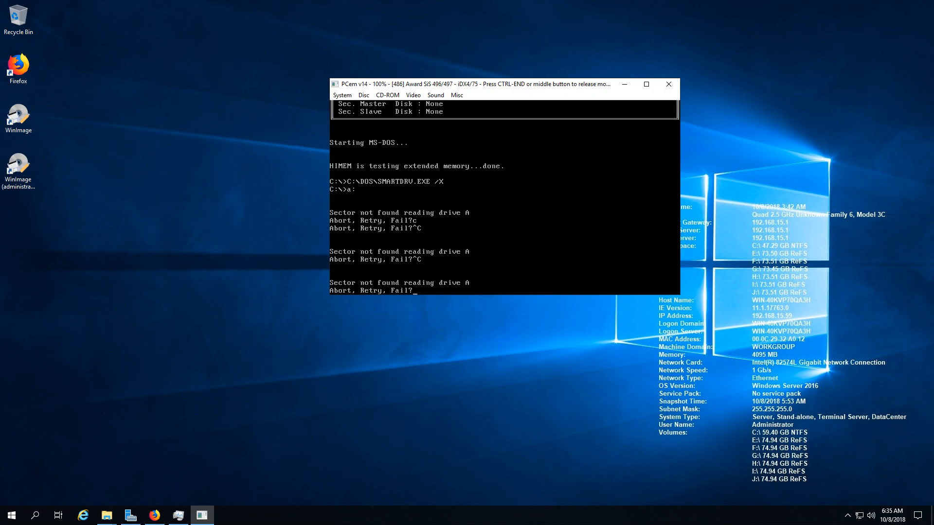
text(a)
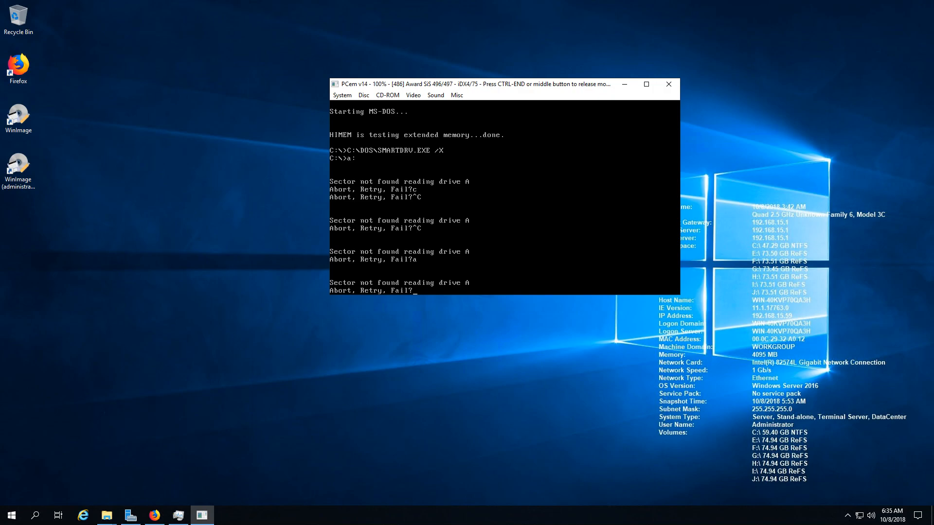
key(Escape)
key(Escape)
key(Escape)
key(Escape)
key(Escape)
key(Return)
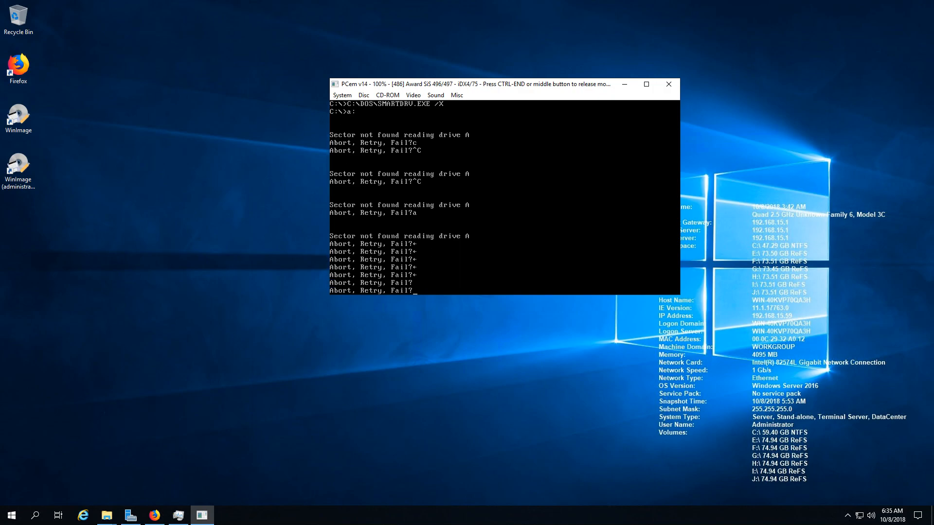
text(dsdsdsdsdsfsf)
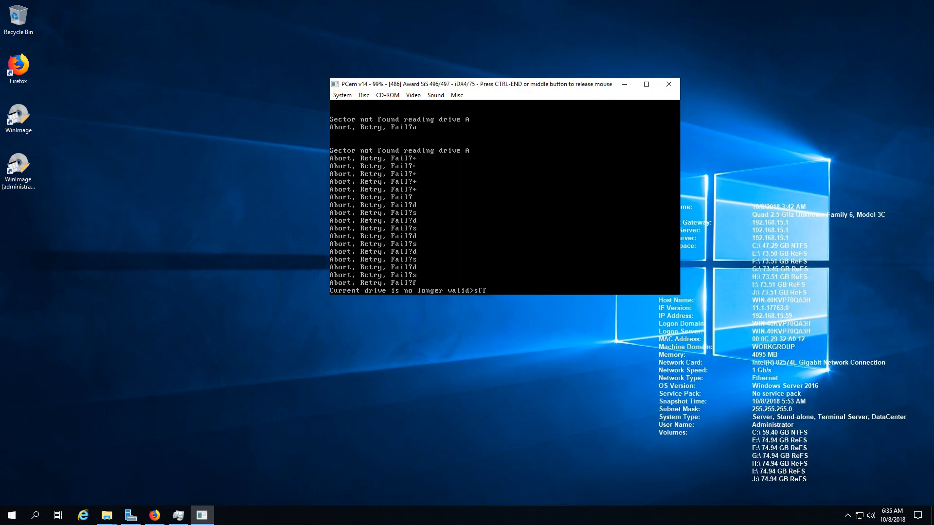
text(f)
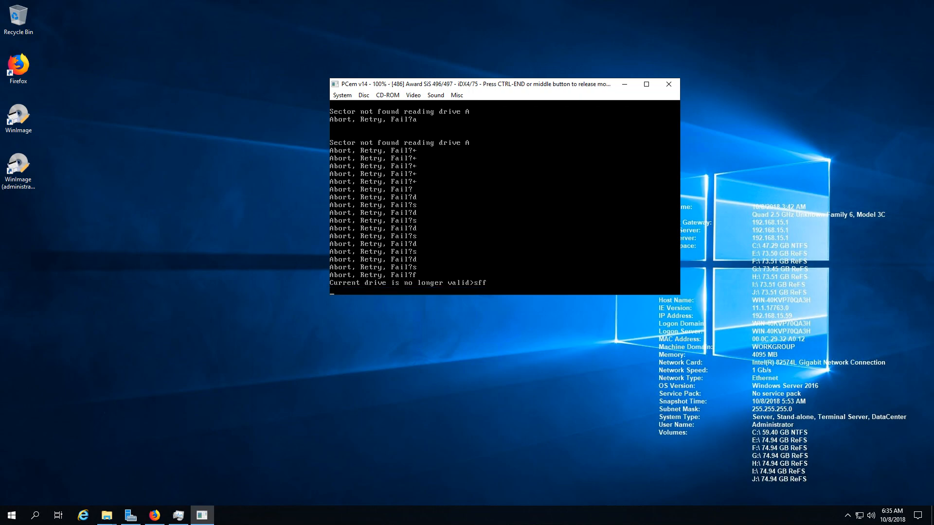
Hard reset the virtual machine and move its window slightly down on the desktop
key(ctrl+End)
click(341, 96)
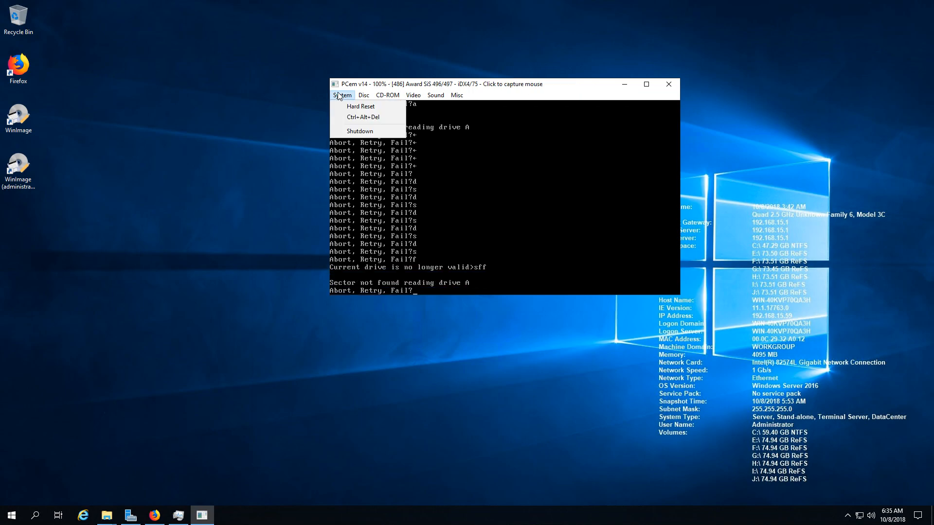
click(347, 107)
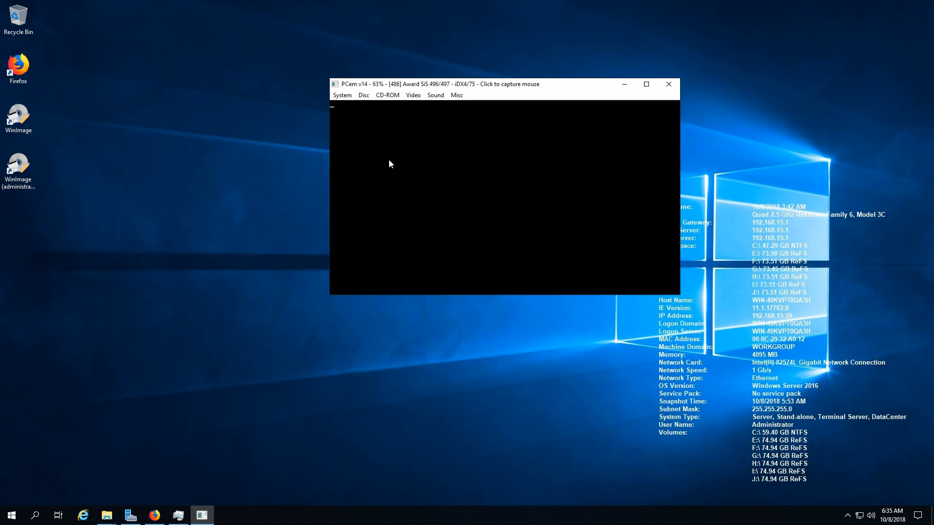
drag(411, 81, 393, 109)
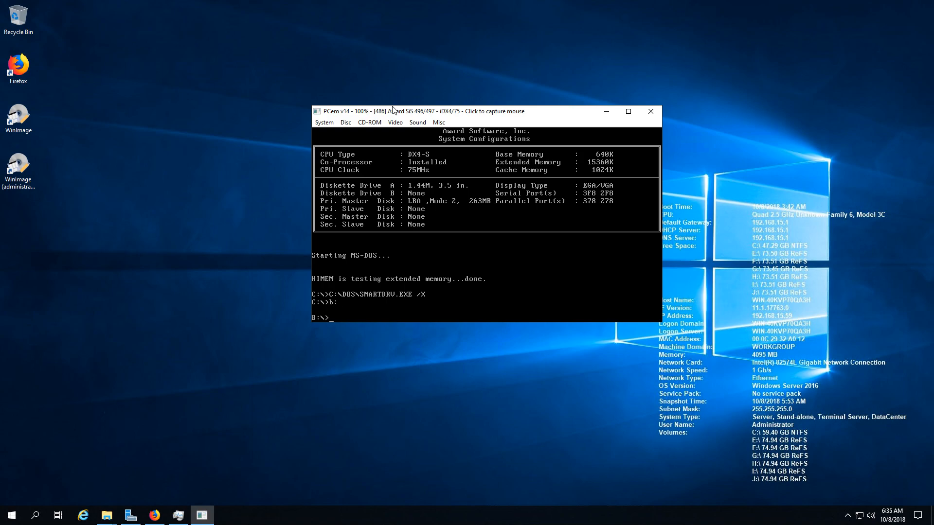
List the files on drive B, then run setup from it and choose Express Setup for Windows 3.1
text(dir)
key(Return)
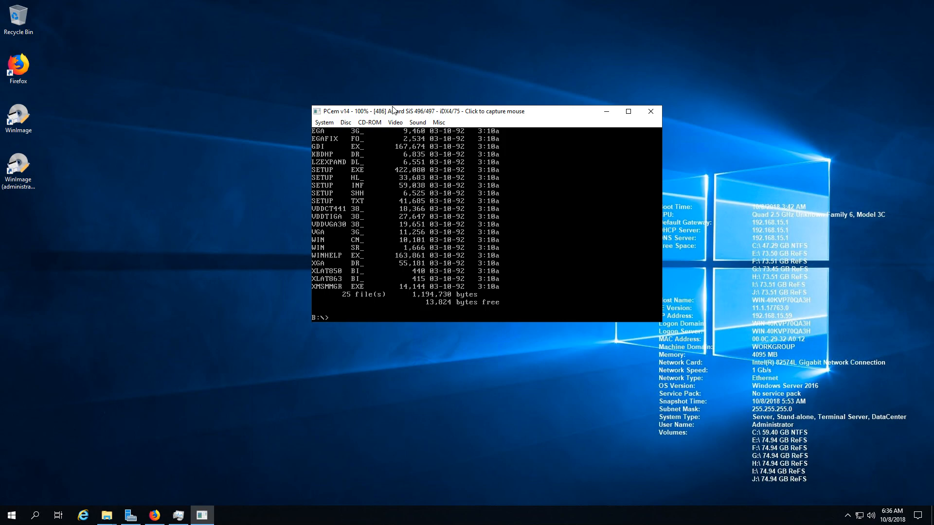
key(Return)
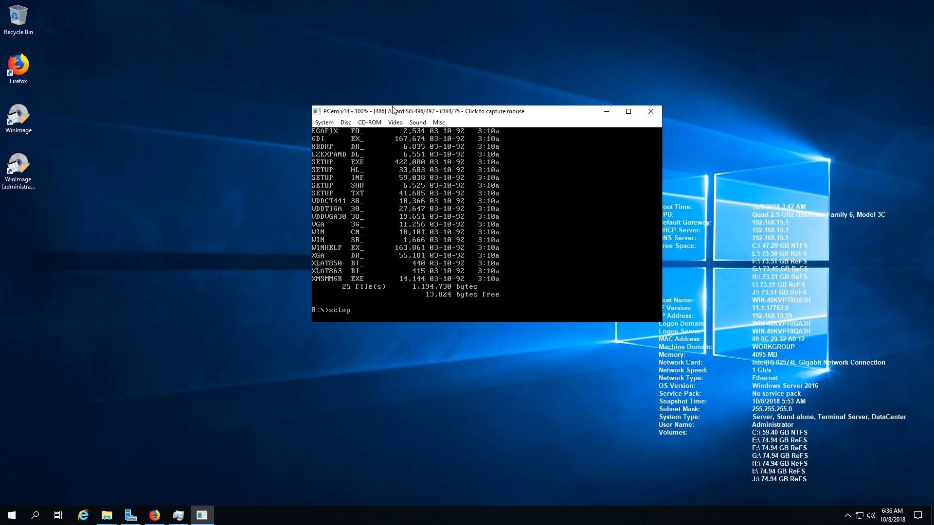
key(Return)
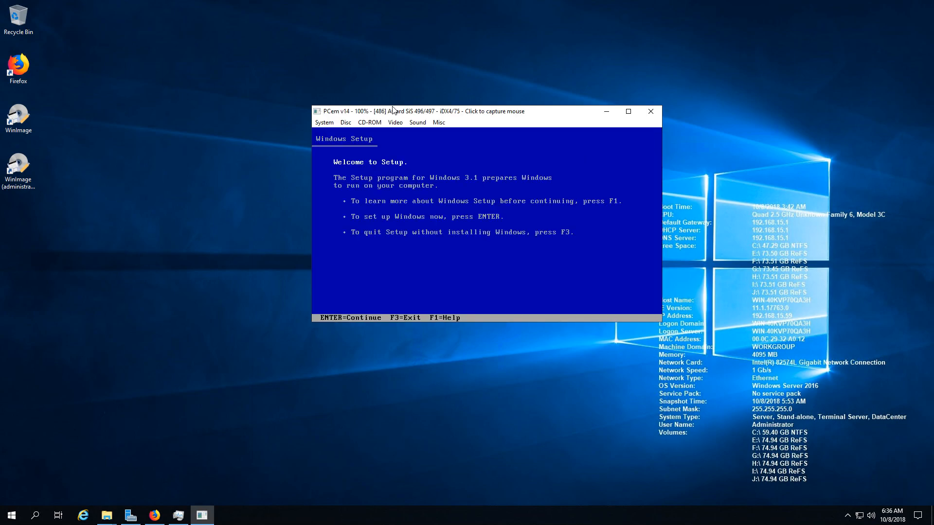
key(Return)
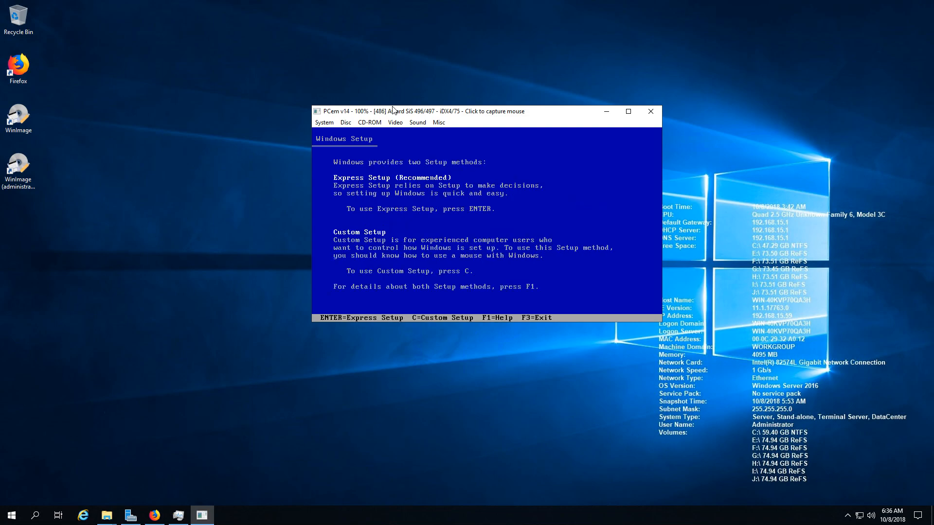
key(Return)
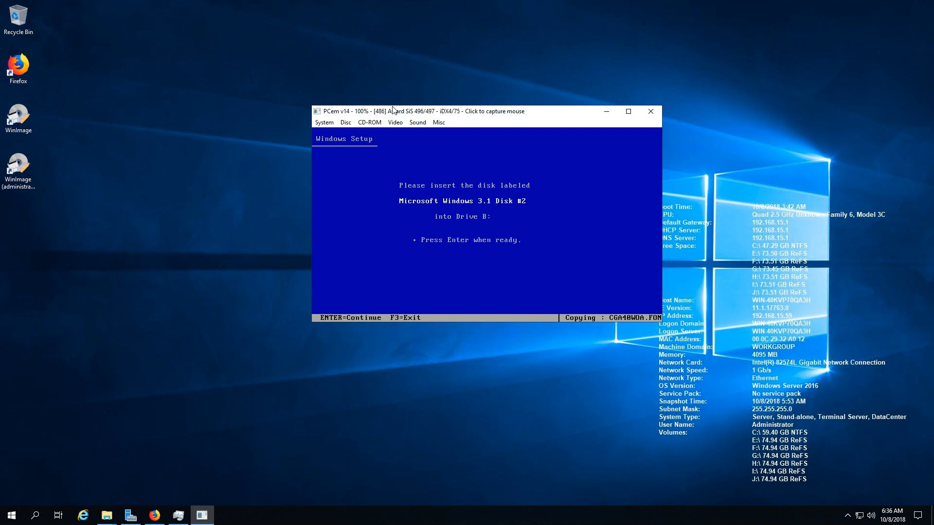
Load the DISK02 image into floppy drive B and continue Windows Setup
click(344, 123)
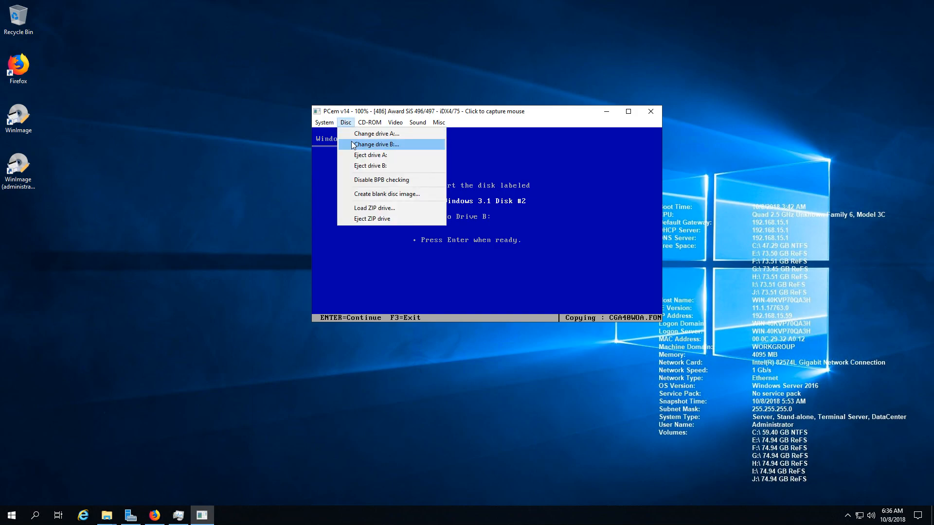
click(352, 145)
click(487, 179)
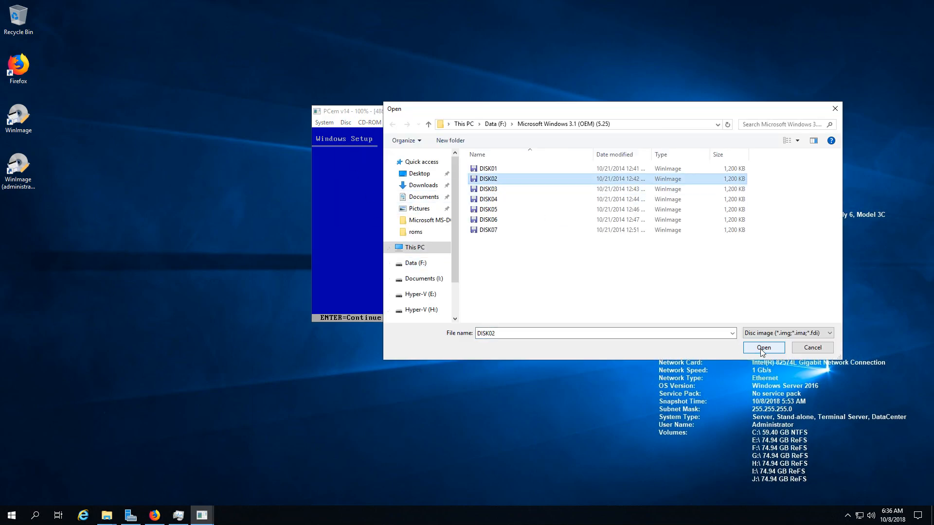
click(762, 348)
key(Return)
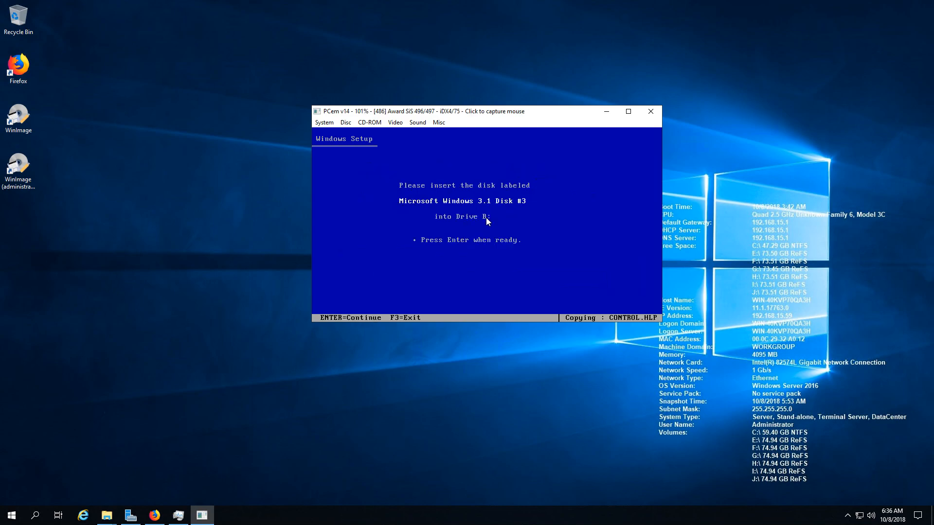
Load the DISK03 image from the Windows 3.1 folder into floppy drive B
click(346, 123)
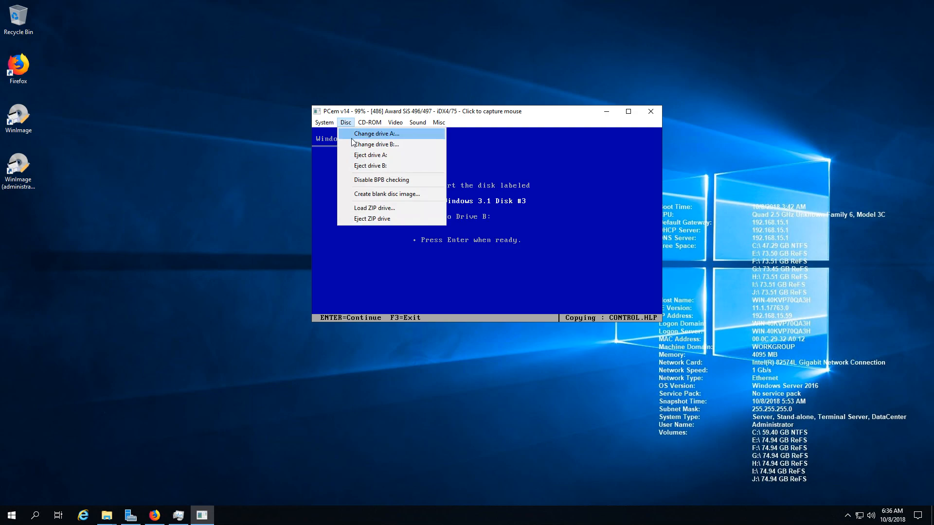
click(365, 146)
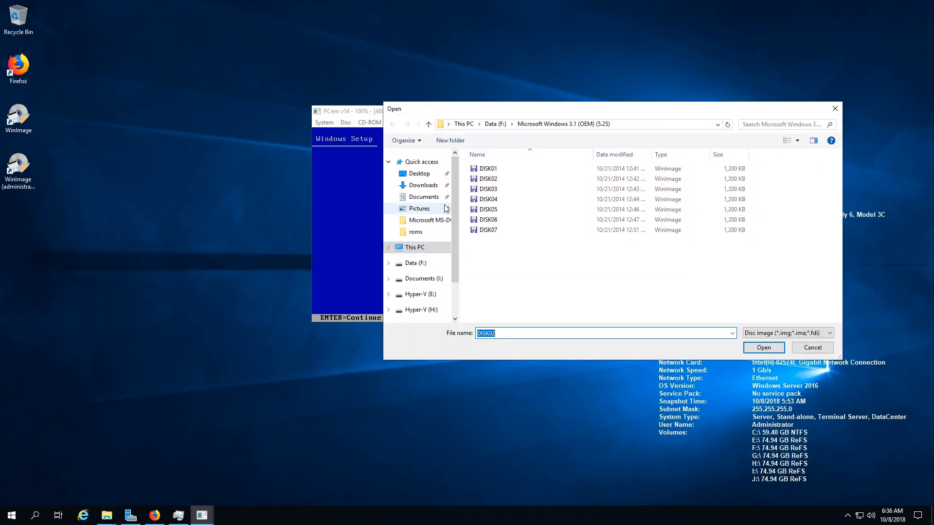
click(506, 190)
click(757, 348)
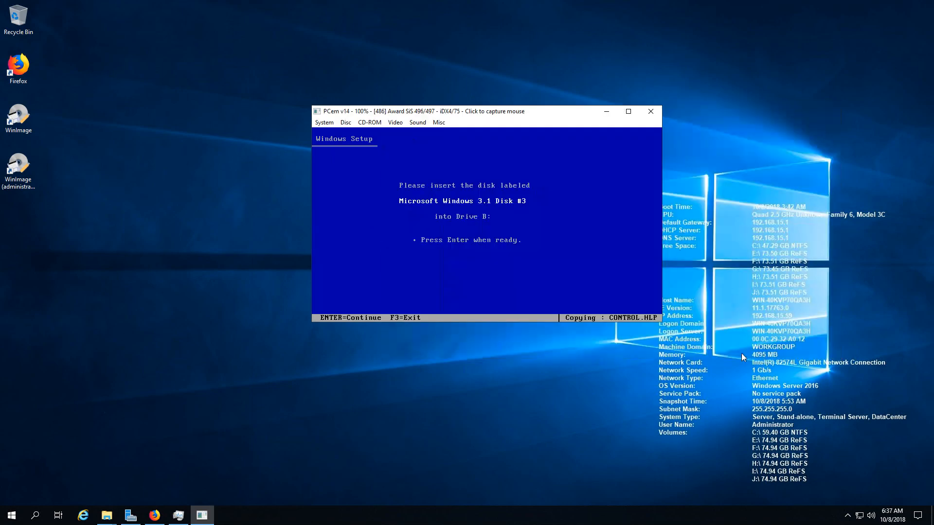
Continue Windows Setup with the third disk and enter the full name in the registration dialog
click(528, 284)
key(Return)
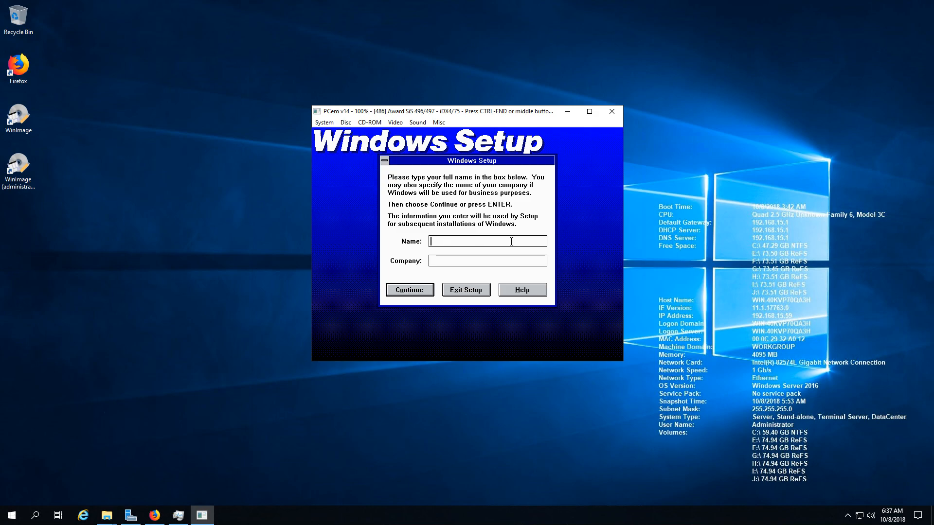
text(Artur Araripe)
key(ctrl+End)
click(369, 122)
click(394, 123)
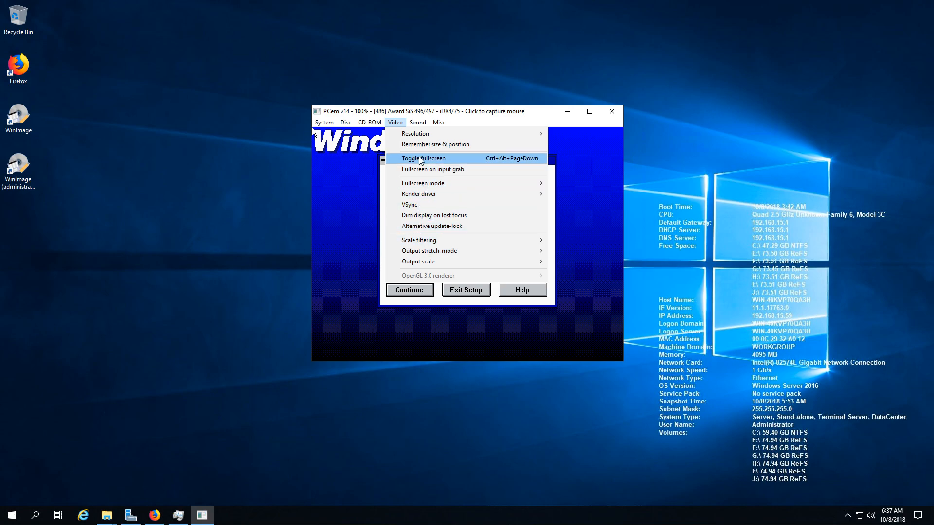
mouse_move(375, 125)
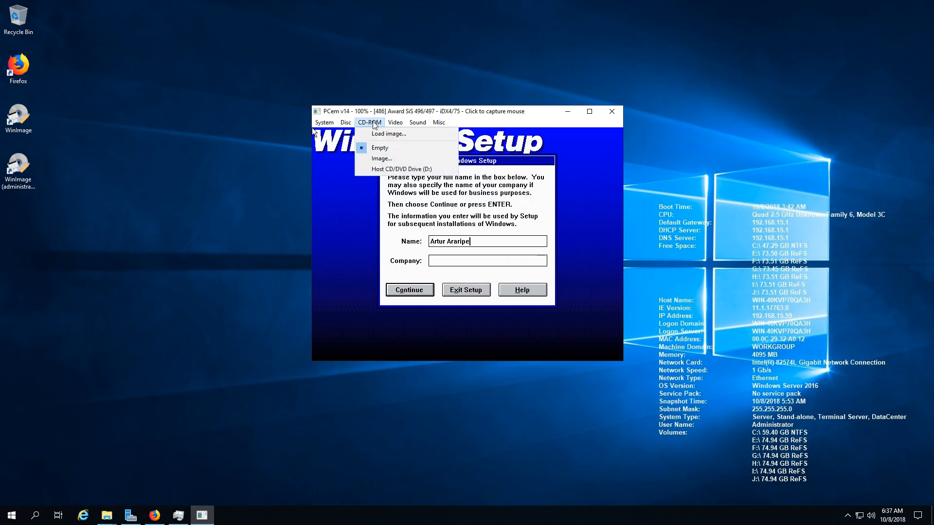
mouse_move(332, 121)
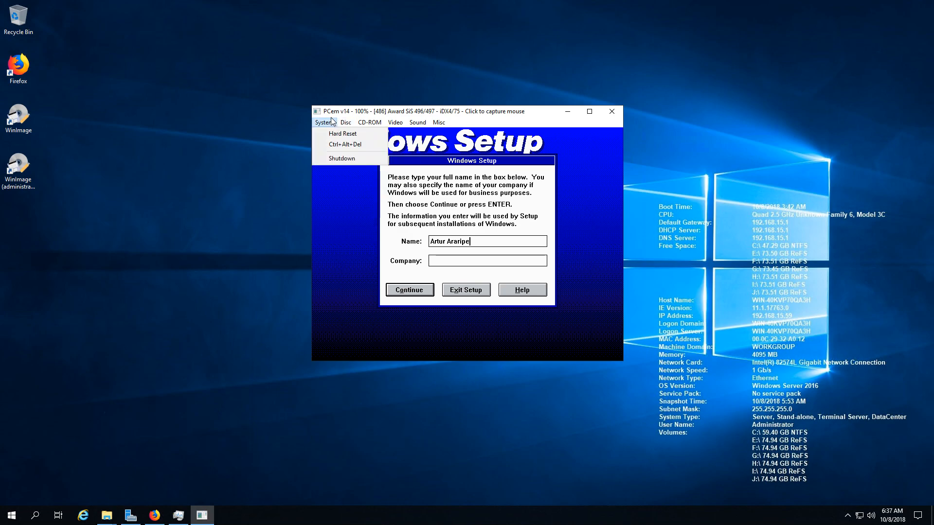
Return to the guest's registration dialog and enter Simthusiast as the company
click(313, 252)
click(314, 252)
key(Tab)
text(Simthusiast)
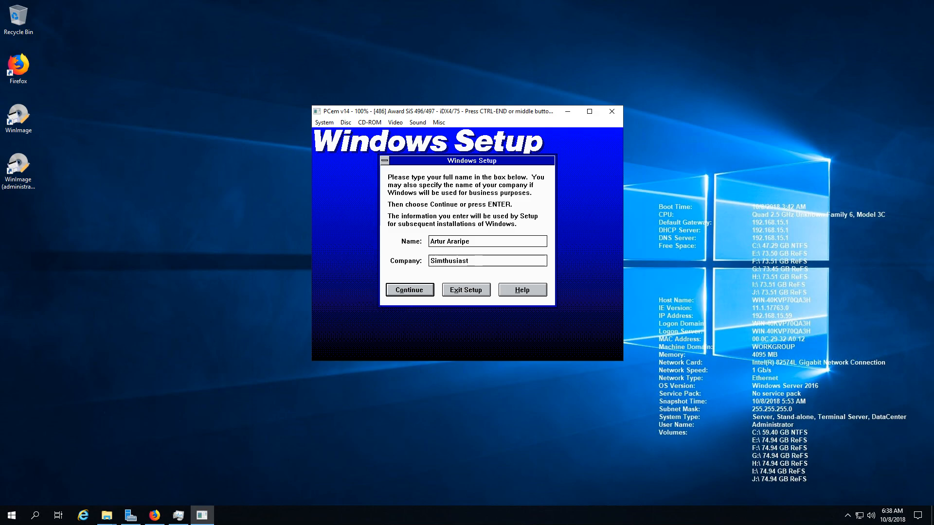
Try the Direct3D render driver for the virtual machine's display and return to the guest
key(ctrl+End)
click(395, 122)
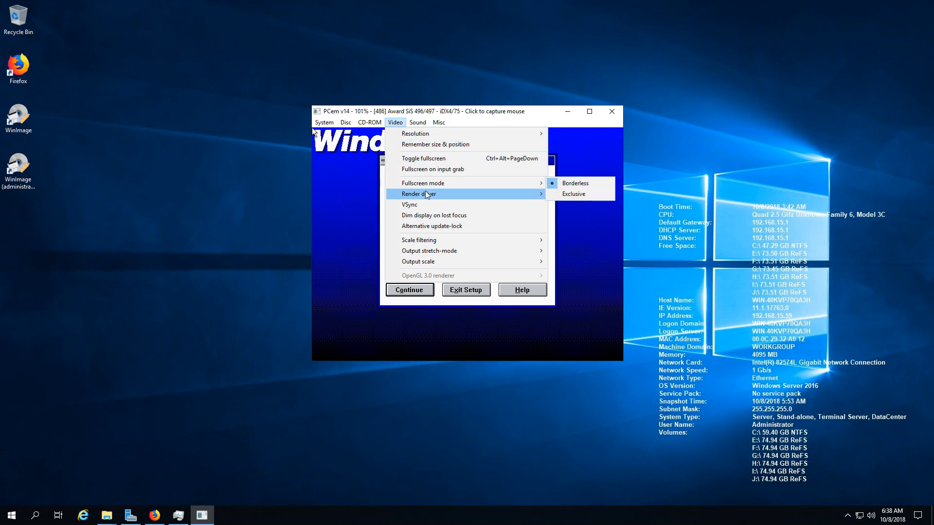
mouse_move(427, 195)
click(549, 202)
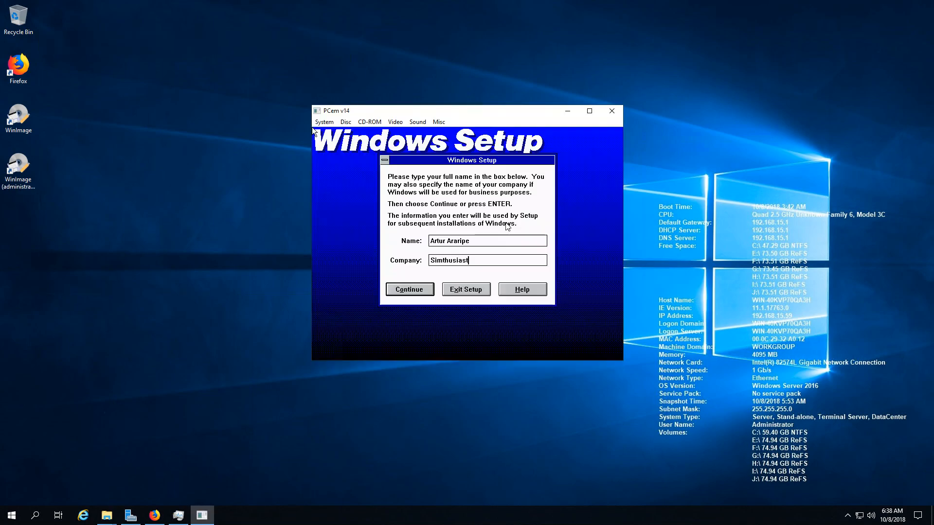
click(548, 203)
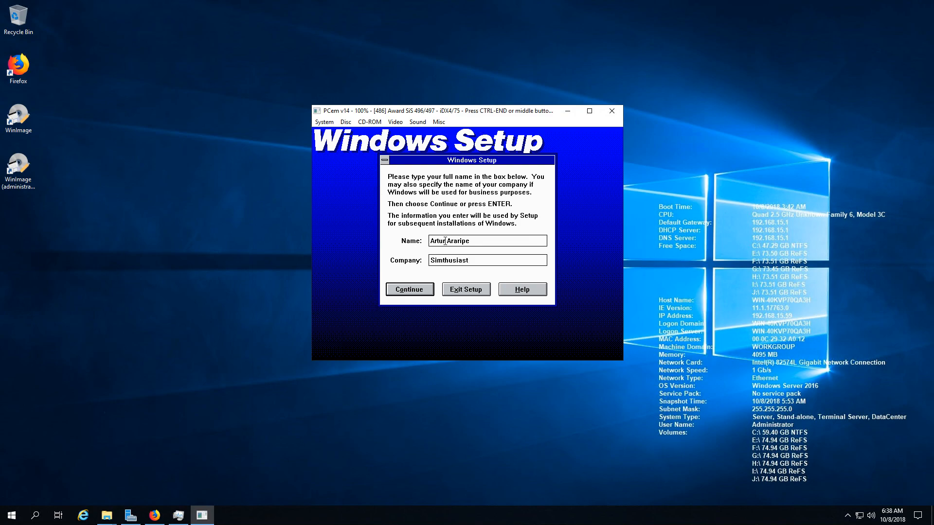
Try the OpenGL render driver for the virtual machine's display
key(ctrl+End)
click(394, 122)
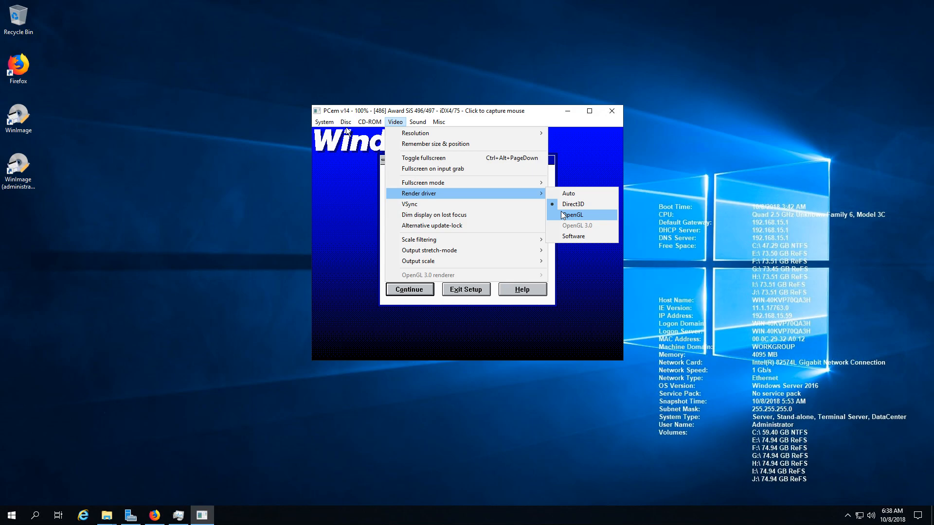
click(574, 214)
click(346, 129)
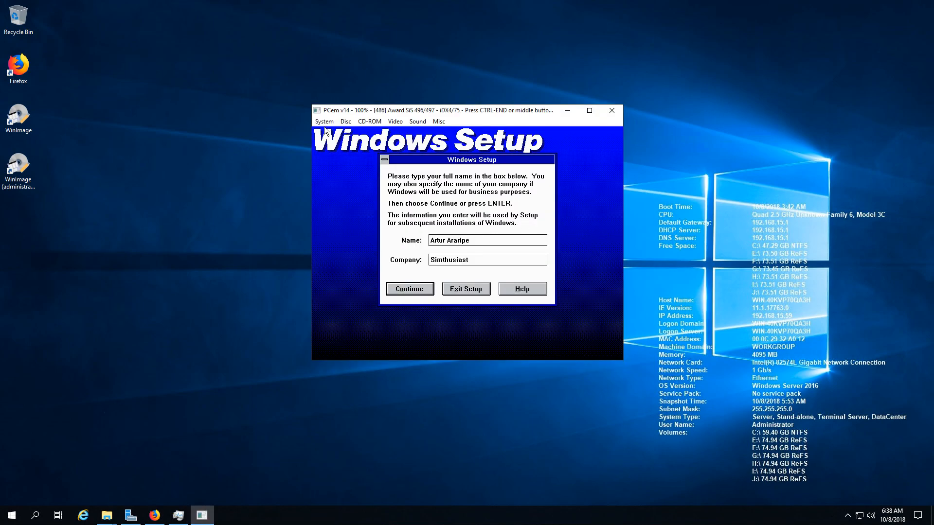
Set the virtual machine's render driver to Software
key(ctrl+End)
click(388, 123)
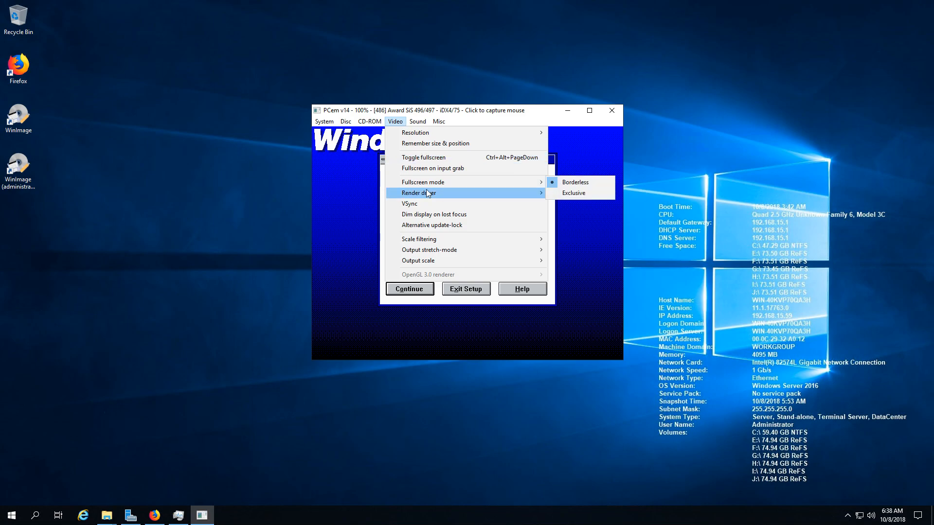
mouse_move(427, 192)
click(564, 235)
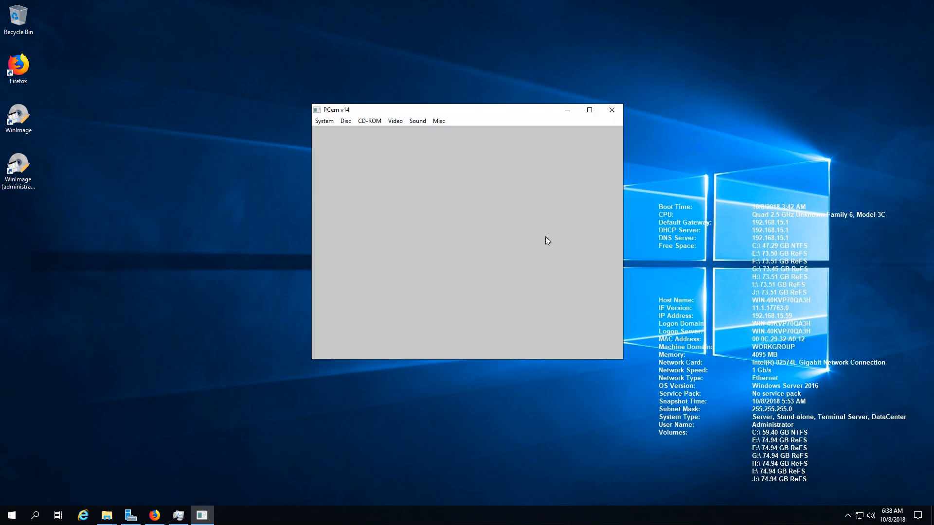
Return to the guest and confirm the entered name and company in Windows Setup
click(489, 249)
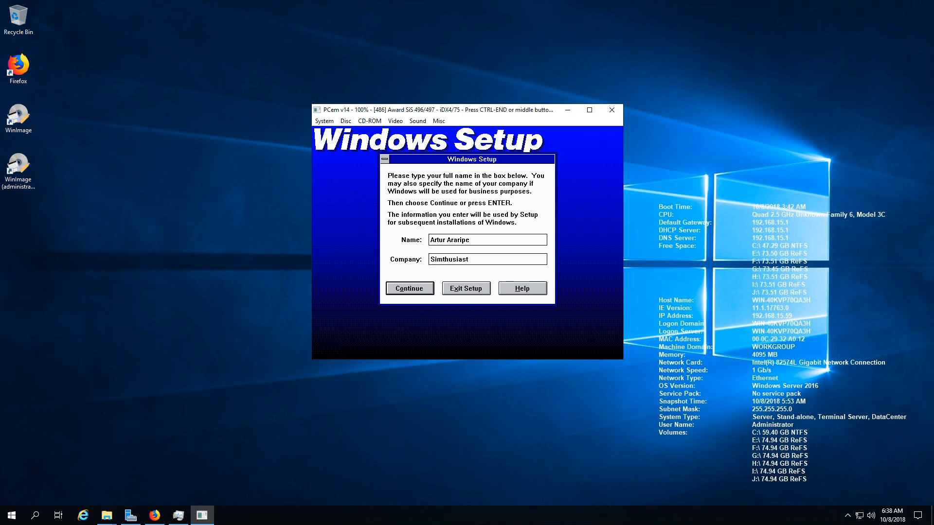
key(Return)
key(Return)
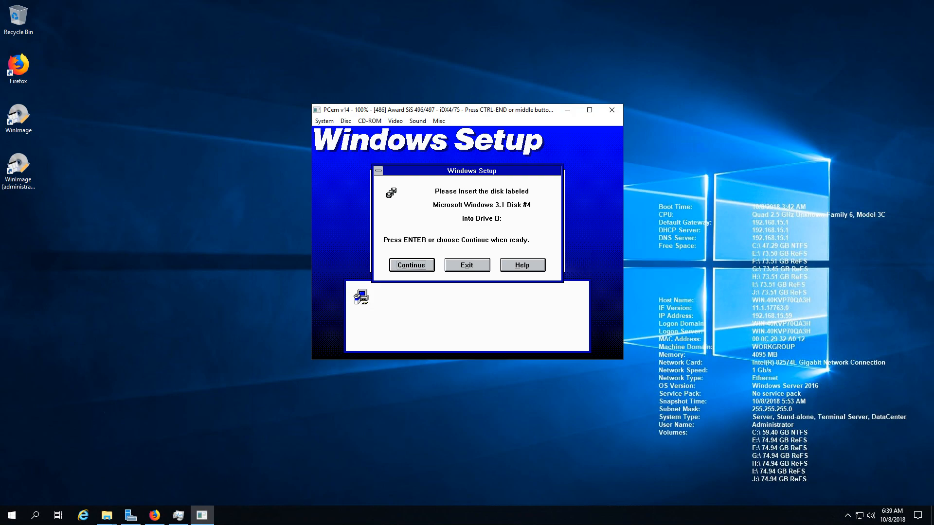
Load the DISK04 image into floppy drive B and continue Windows Setup
key(ctrl+End)
click(347, 122)
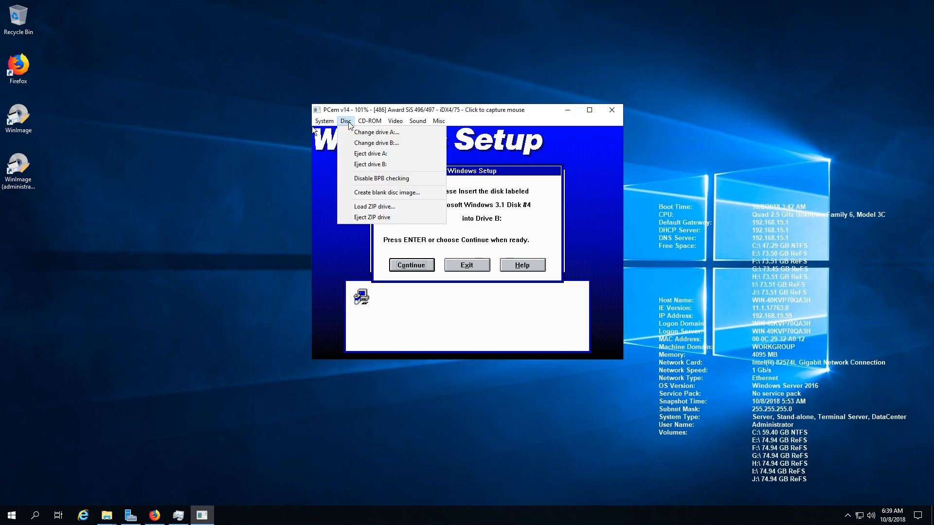
click(365, 143)
click(488, 199)
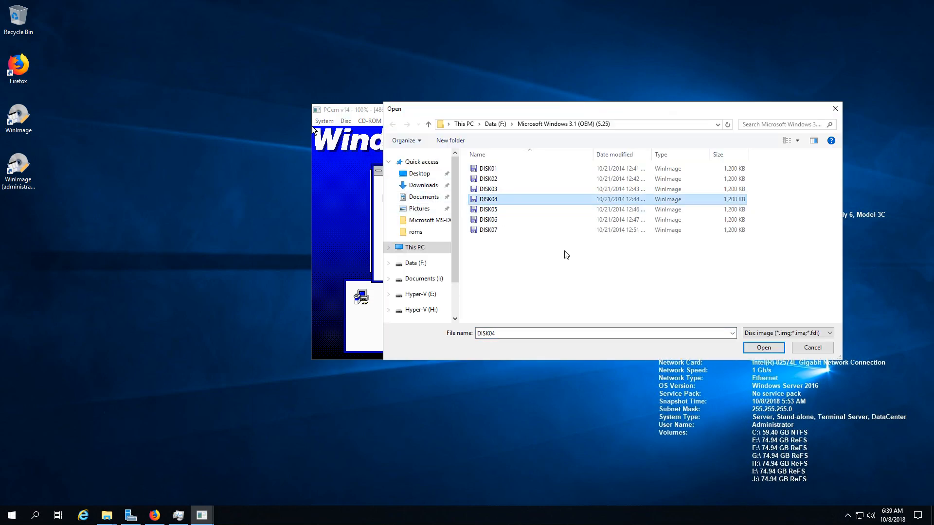
click(744, 344)
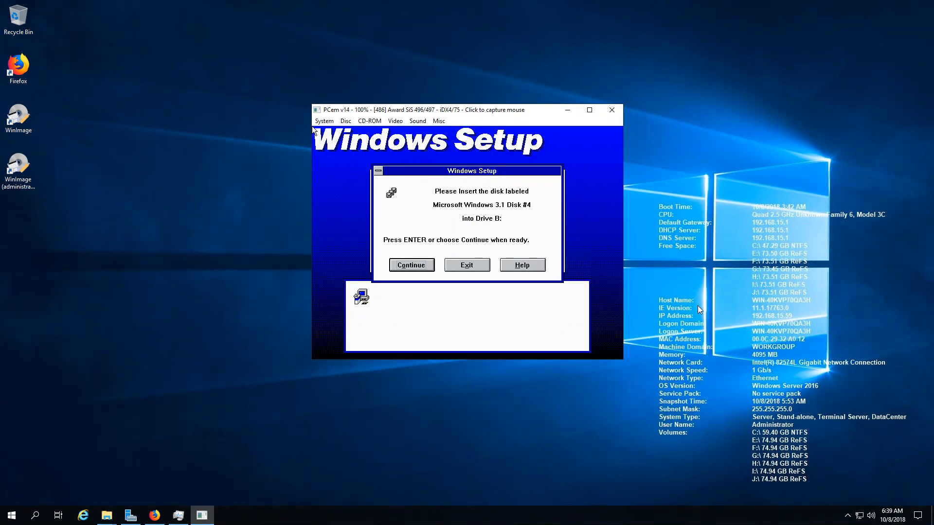
key(Return)
Load the DISK05 image into floppy drive B and continue Windows Setup
click(346, 121)
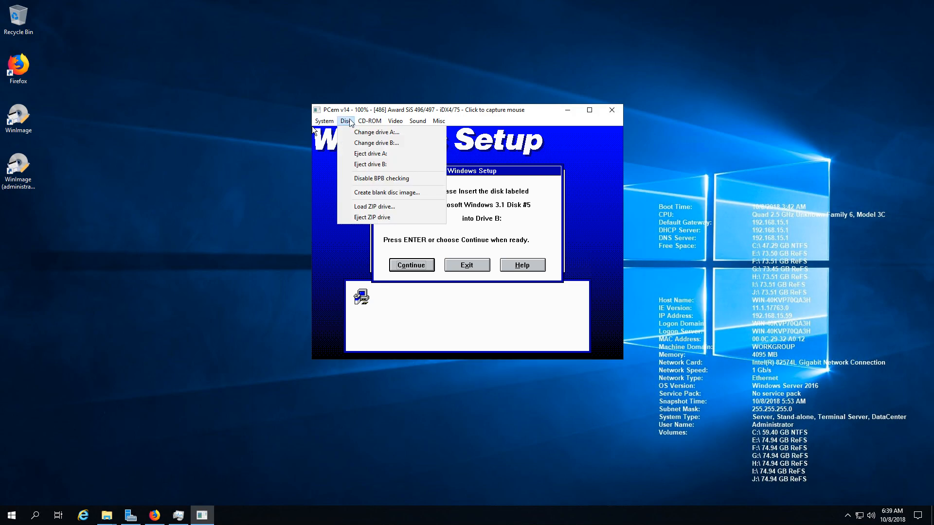
click(362, 143)
click(483, 209)
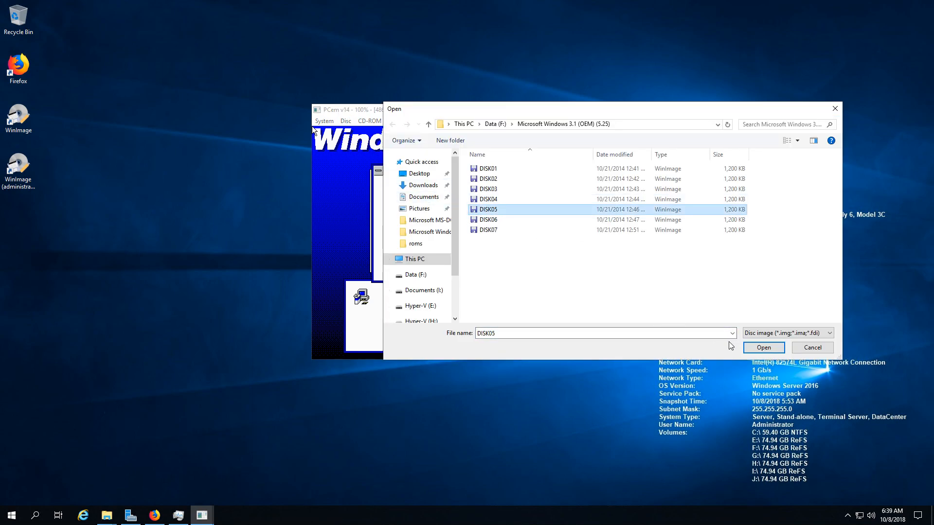
click(761, 347)
key(Return)
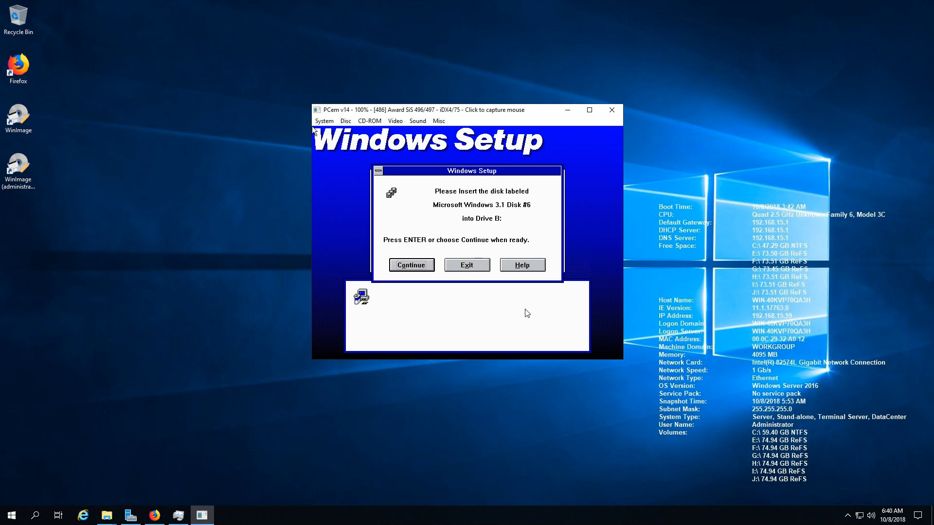
Load the DISK06 image into floppy drive A and try to continue Windows Setup
click(370, 121)
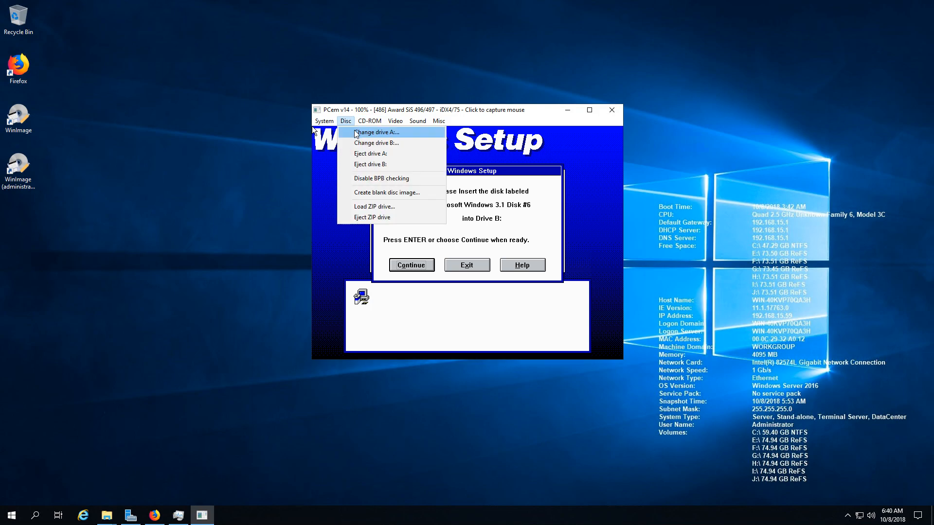
click(358, 132)
click(496, 209)
click(503, 221)
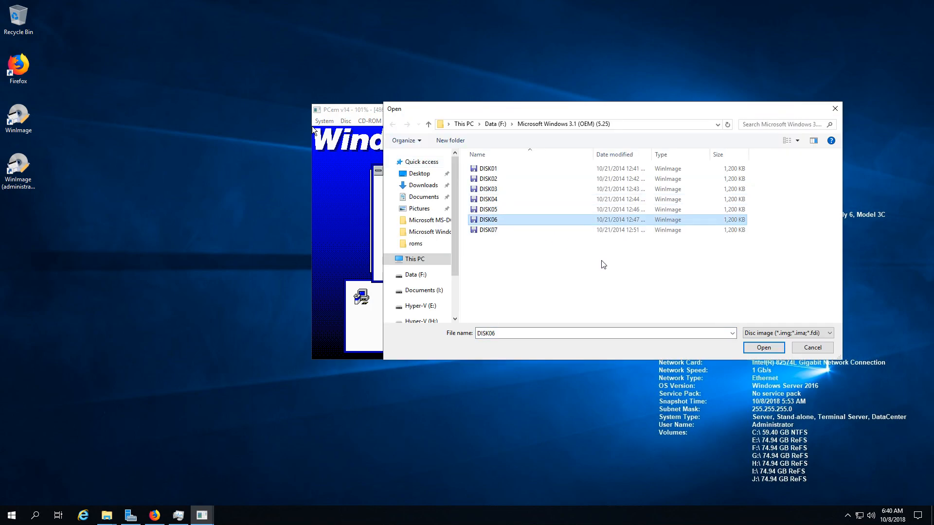
click(761, 348)
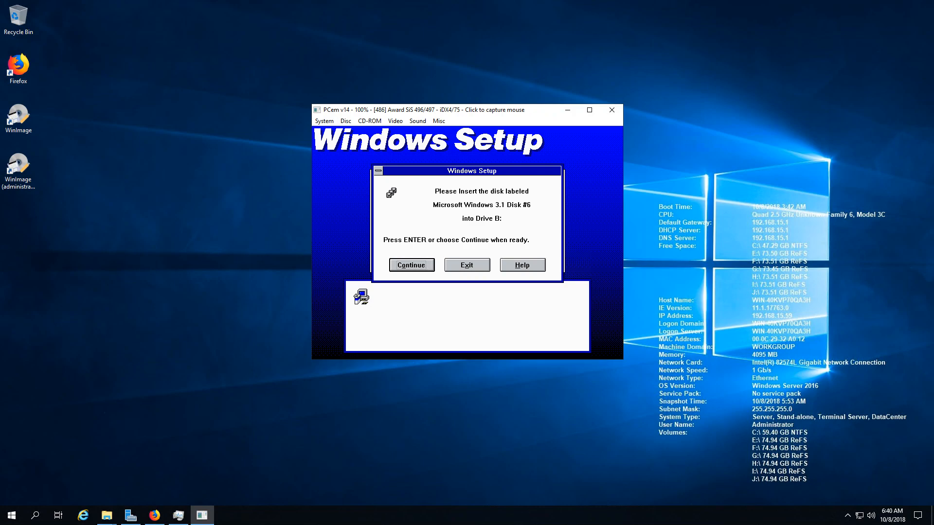
click(561, 130)
key(Return)
Load the DISK06 image into floppy drive B and continue Windows Setup
key(ctrl+End)
click(345, 121)
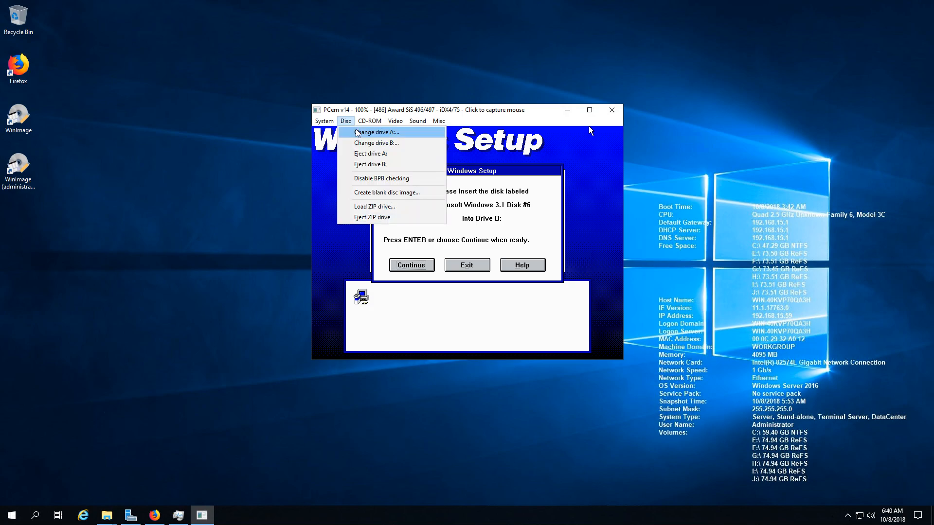
click(355, 146)
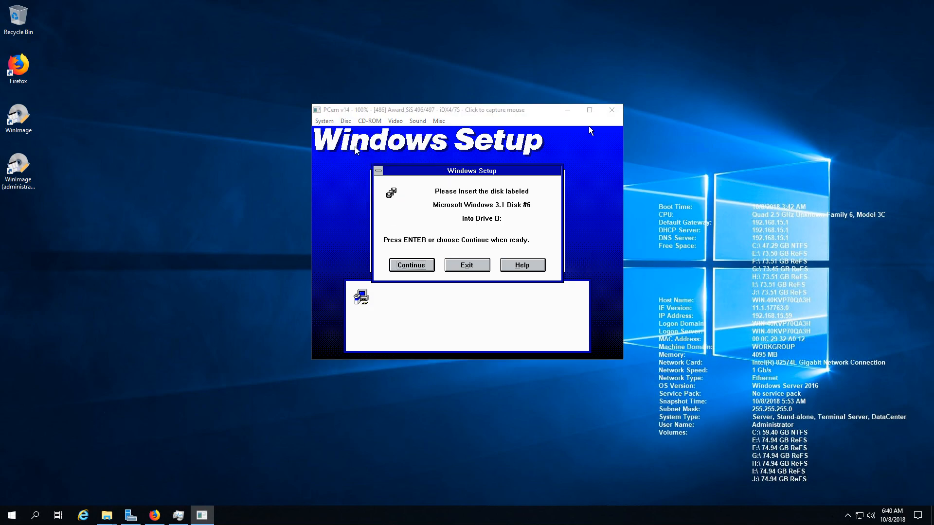
click(627, 220)
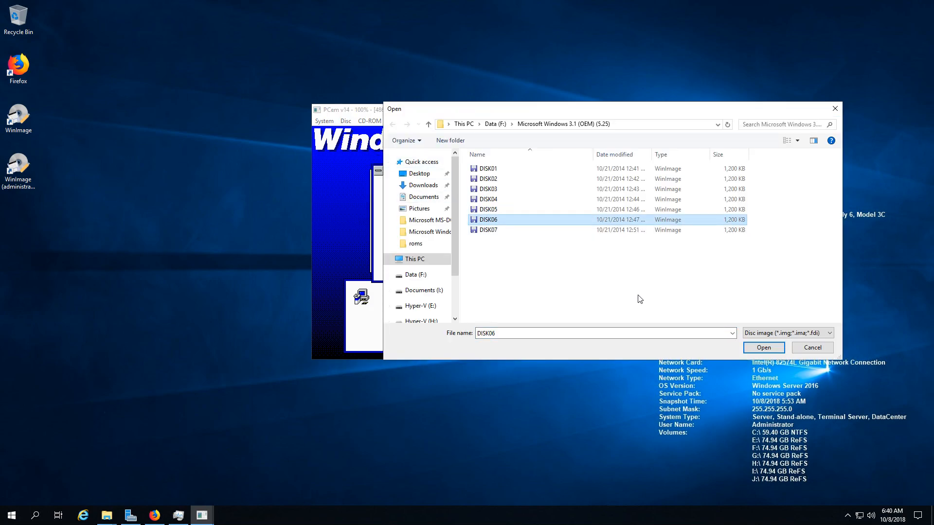
click(751, 347)
key(Return)
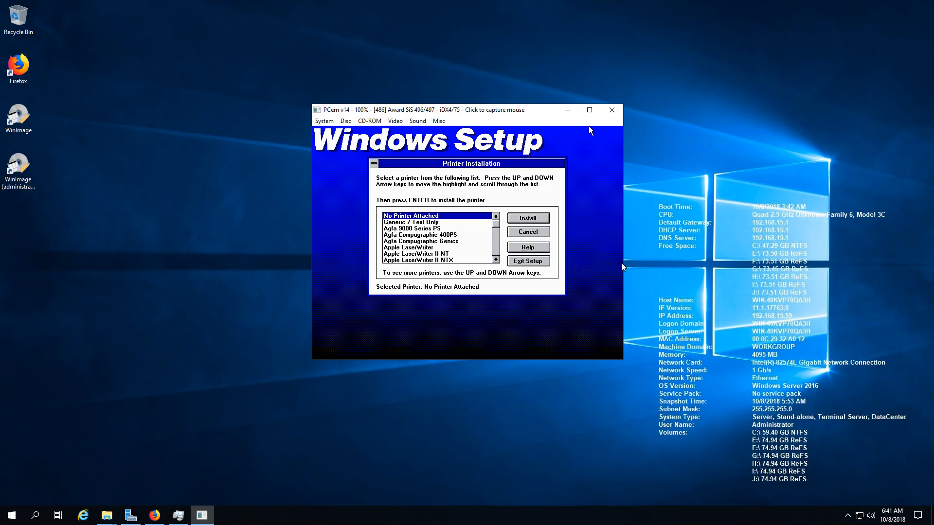
Choose No Printer Attached in the printer list and confirm the printer installation
key(Down)
key(Down)
key(Up)
key(Up)
key(Down)
key(Up)
key(Down)
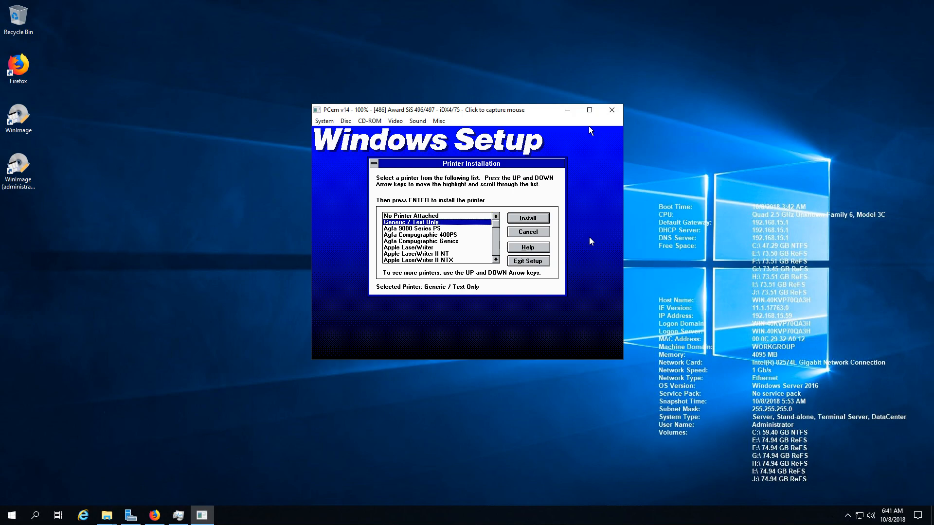
key(Up)
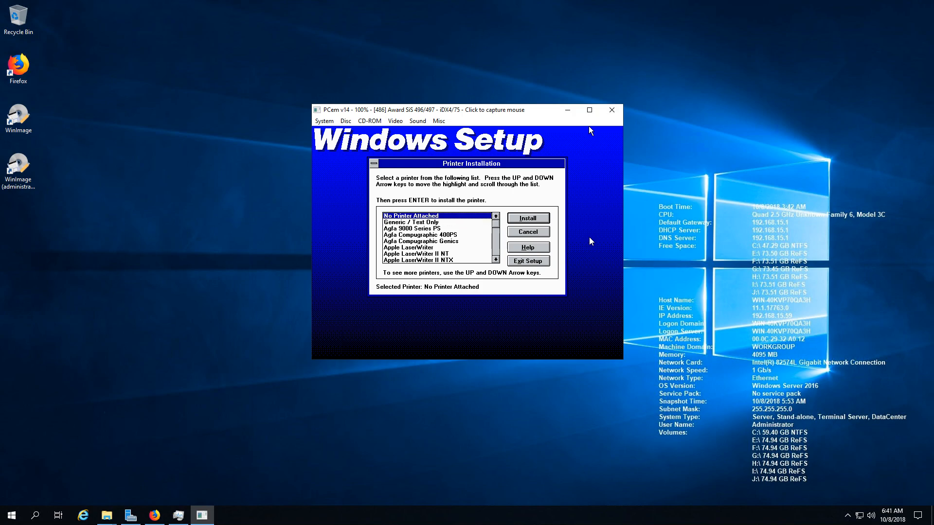
key(Return)
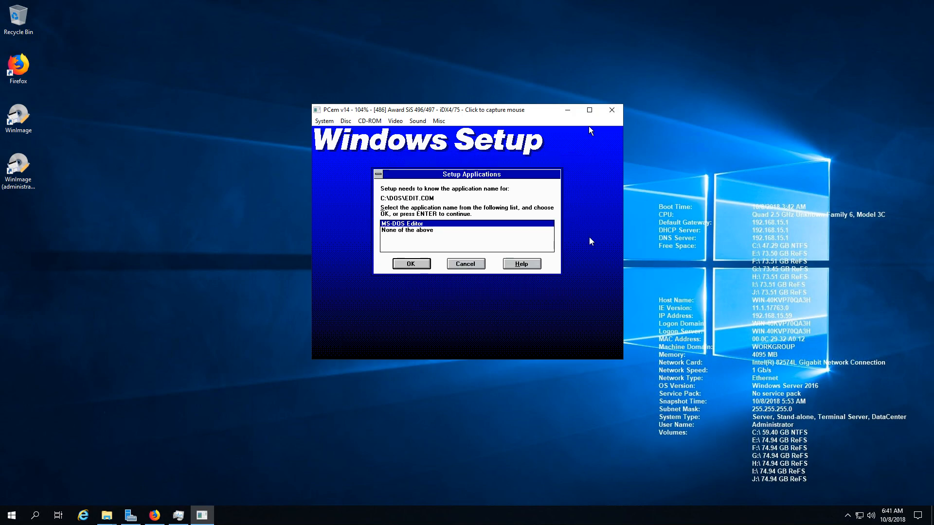
Identify C:\DOS\EDIT.COM as MS-DOS Editor, then skip the Windows tutorial
key(Return)
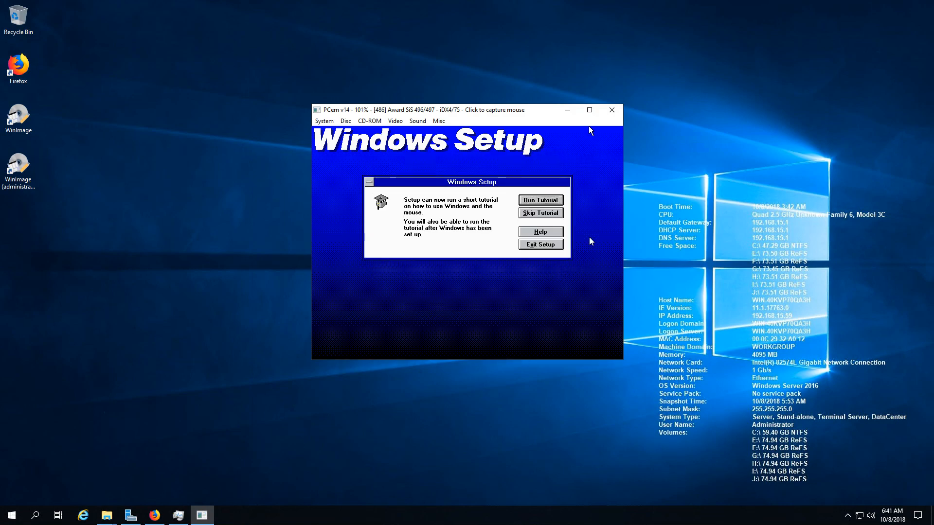
key(Tab)
key(Tab)
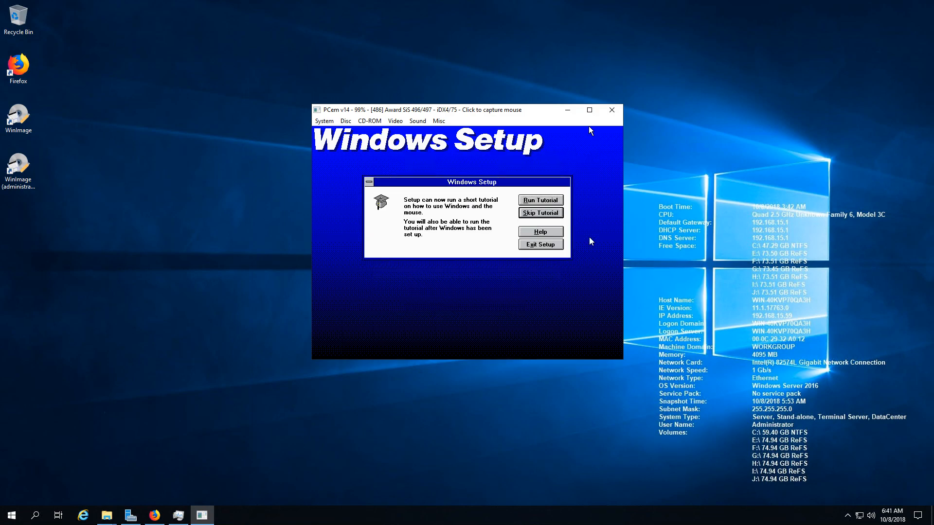
key(Return)
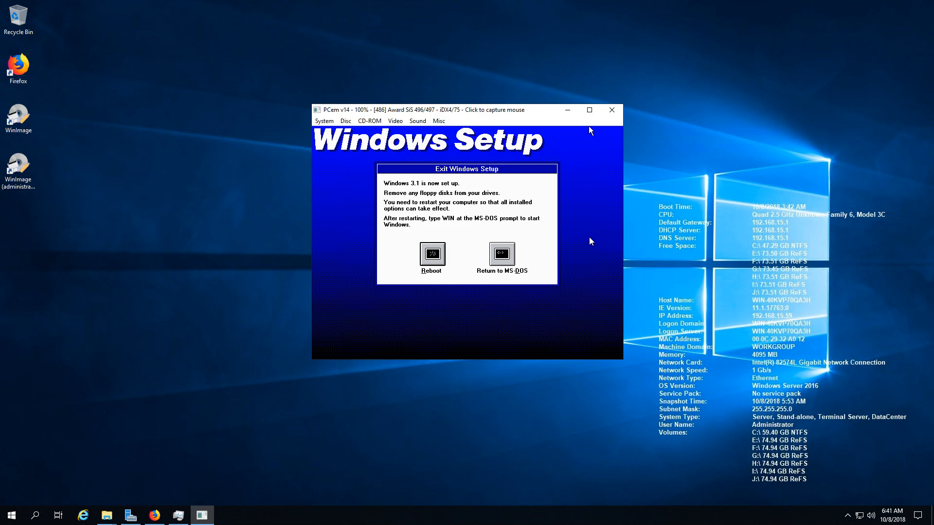
Eject the floppy images from drives B and A, and reboot the virtual machine from the Exit Windows Setup dialog
click(346, 121)
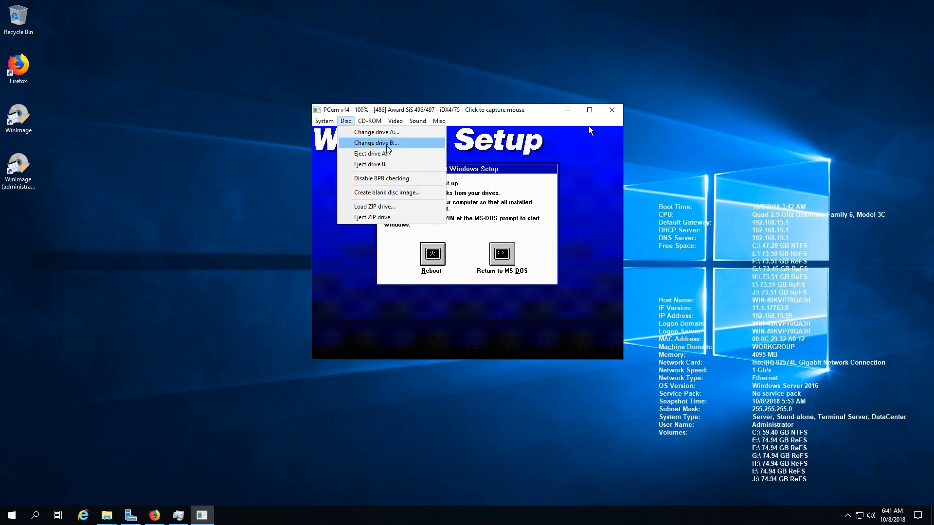
click(381, 161)
click(346, 123)
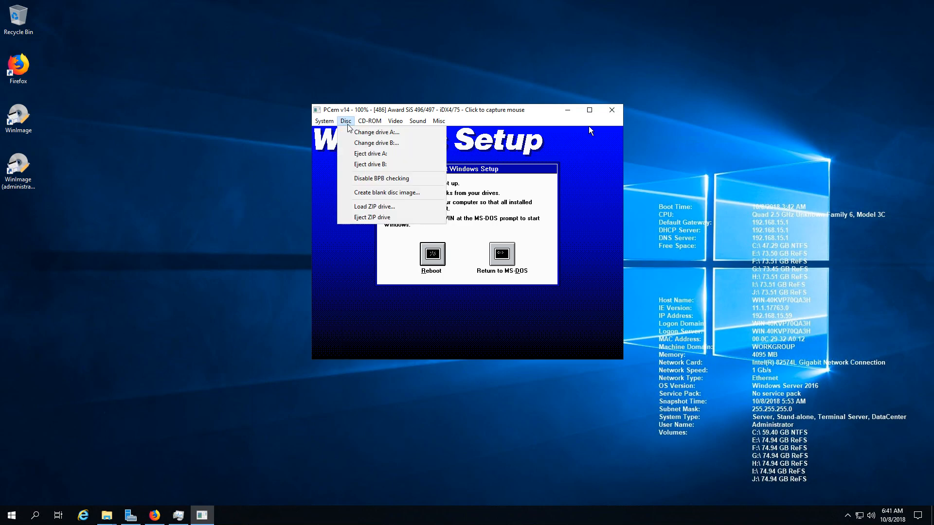
click(370, 154)
click(464, 249)
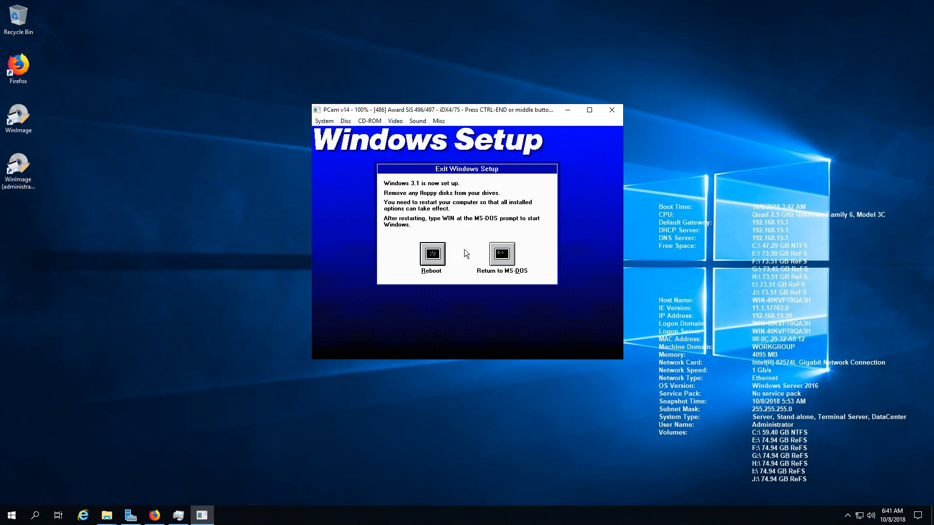
key(Return)
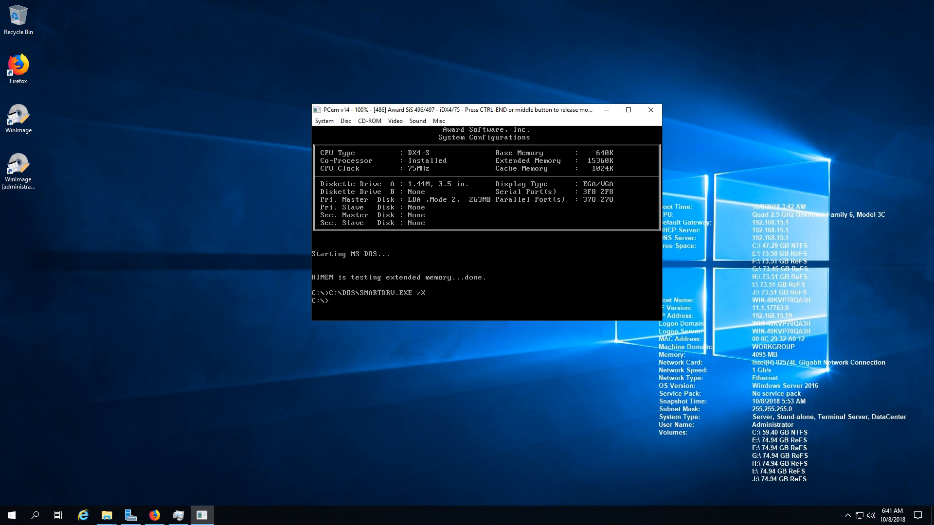
Start Windows from the MS-DOS prompt with the win command and capture the mouse in the virtual machine
text(win)
key(Return)
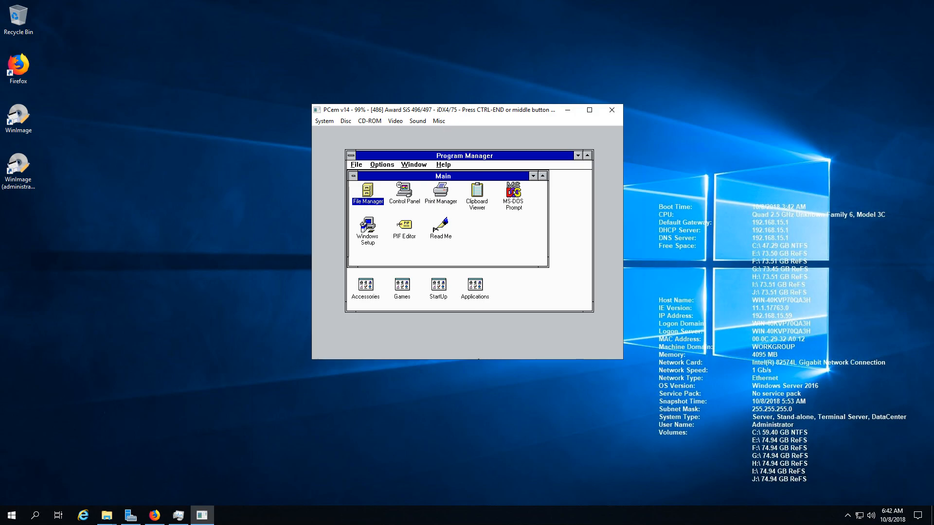
key(ctrl+End)
click(478, 240)
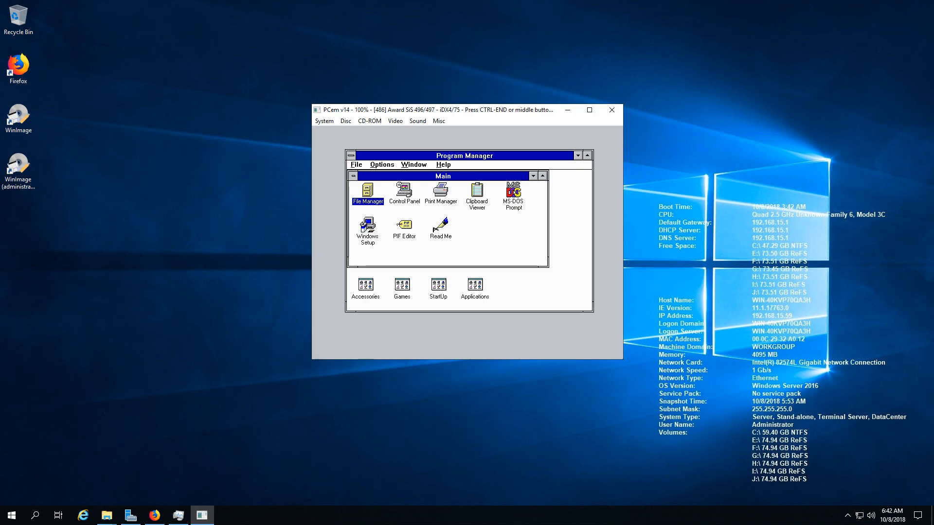
key(Right)
key(Right)
key(Right)
key(Left)
key(Left)
key(Left)
key(Down)
key(Up)
key(Right)
key(Right)
key(Down)
key(Right)
key(Right)
key(Left)
key(Left)
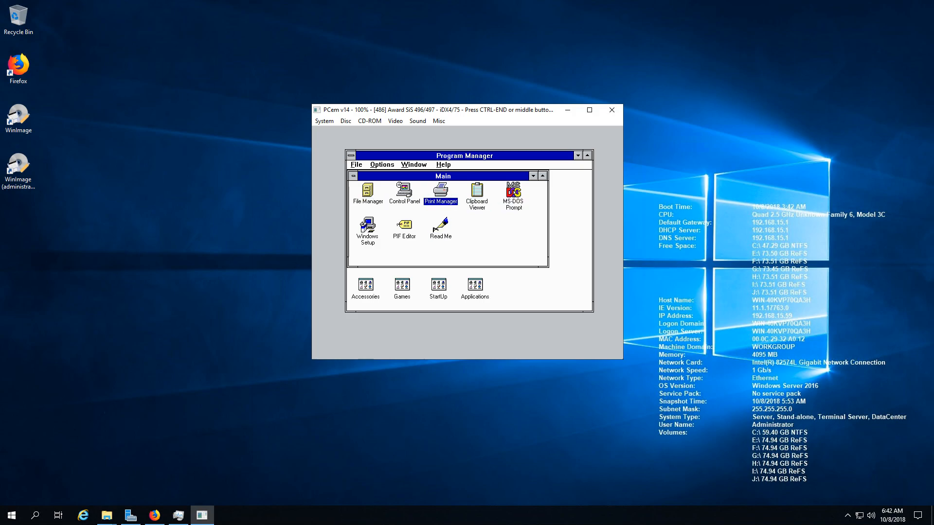
key(Left)
key(Left)
key(ctrl+End)
key(alt+Tab)
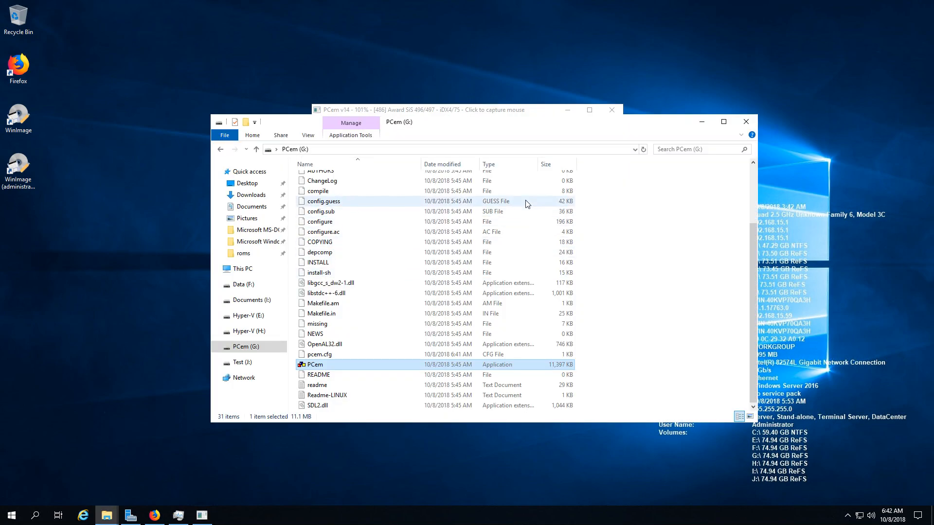
click(702, 121)
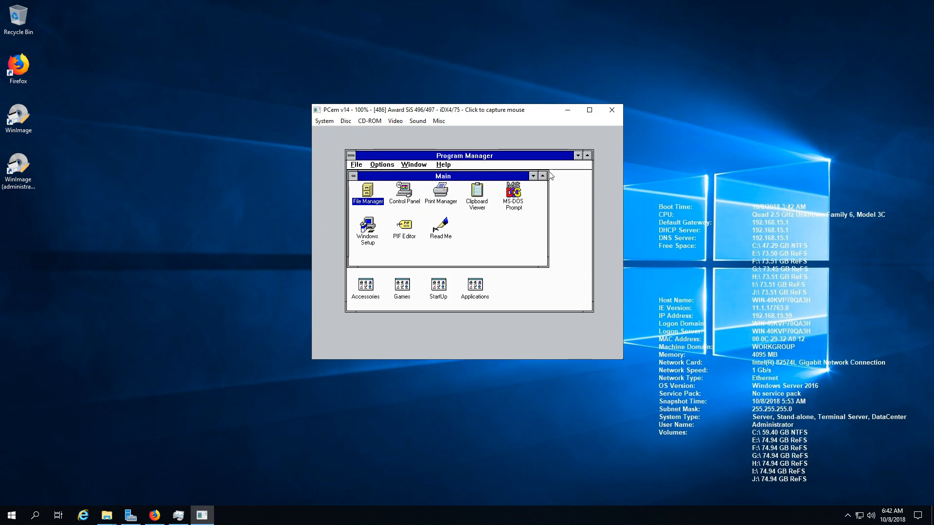
click(519, 176)
key(ctrl+shift+Escape)
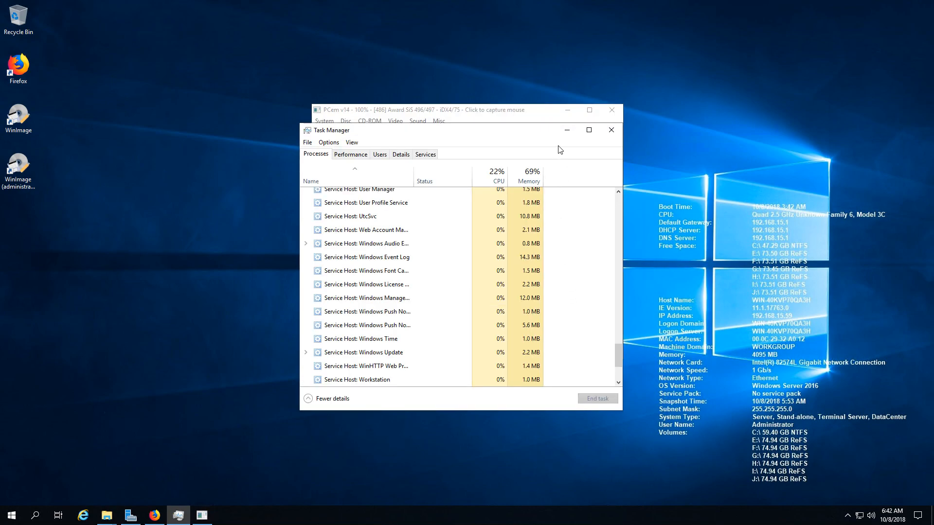
click(567, 129)
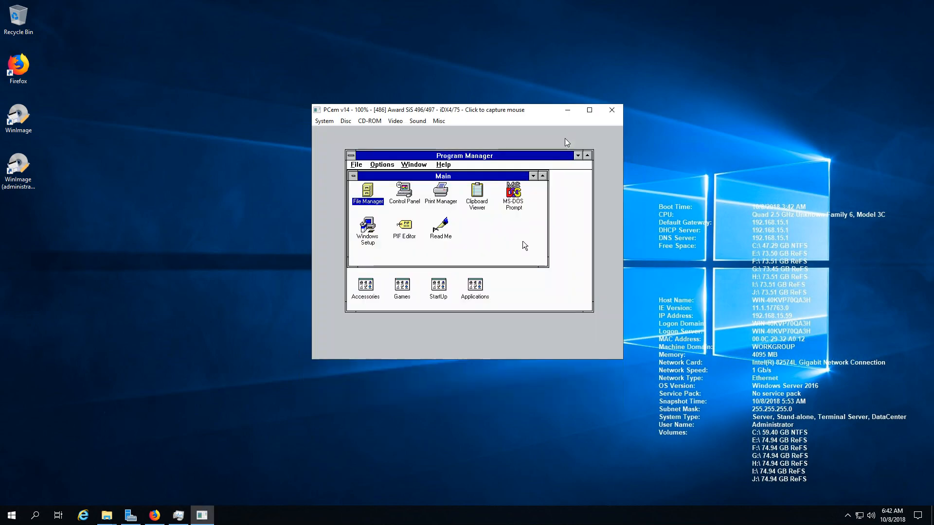
Open the Read Me document from the Main program group
key(Down)
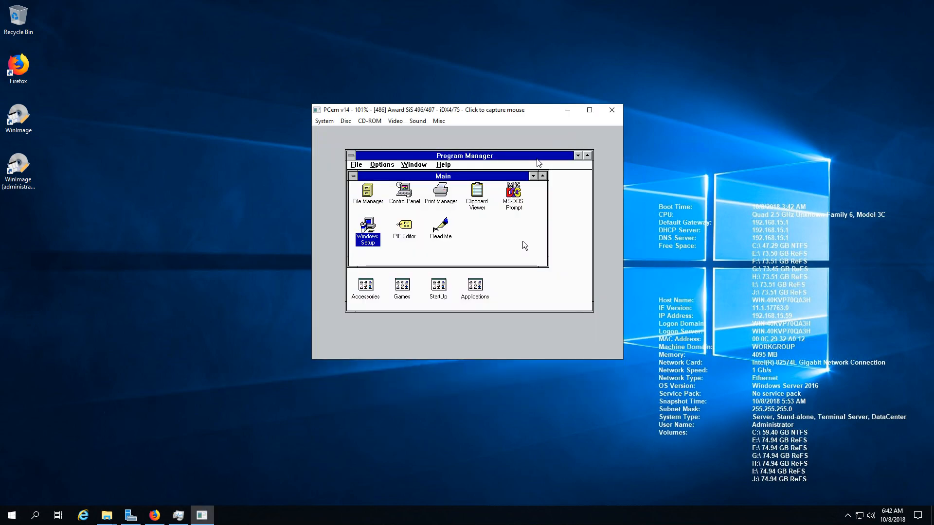
key(Up)
key(Right)
key(Right)
key(Down)
key(Return)
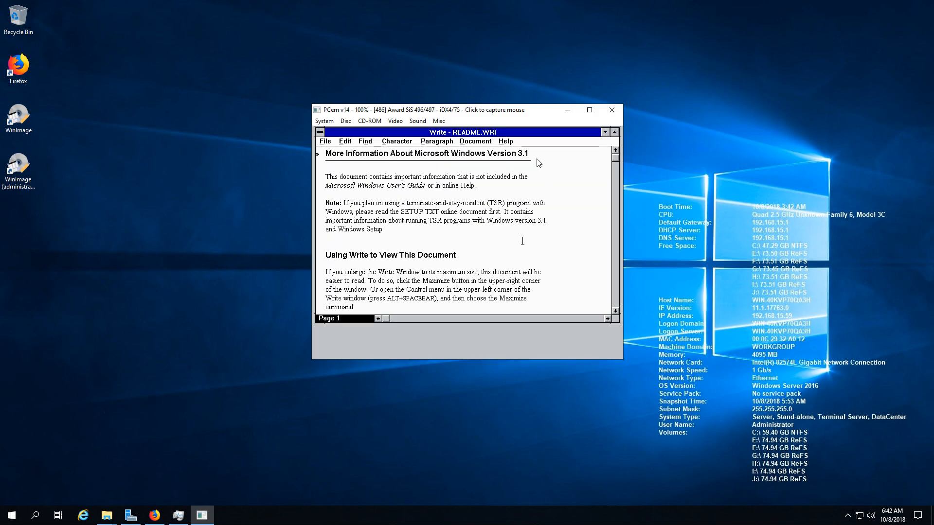
Add the lines "Microsoft is cool", "Hello", "Test 123" and "hsahusuhshuashuas" below the opening paragraph, and try to save README.WRI
key(Right)
key(Right)
key(Down)
key(Down)
key(Down)
key(Down)
text(Microsoft is cool)
key(Return)
text(Hello)
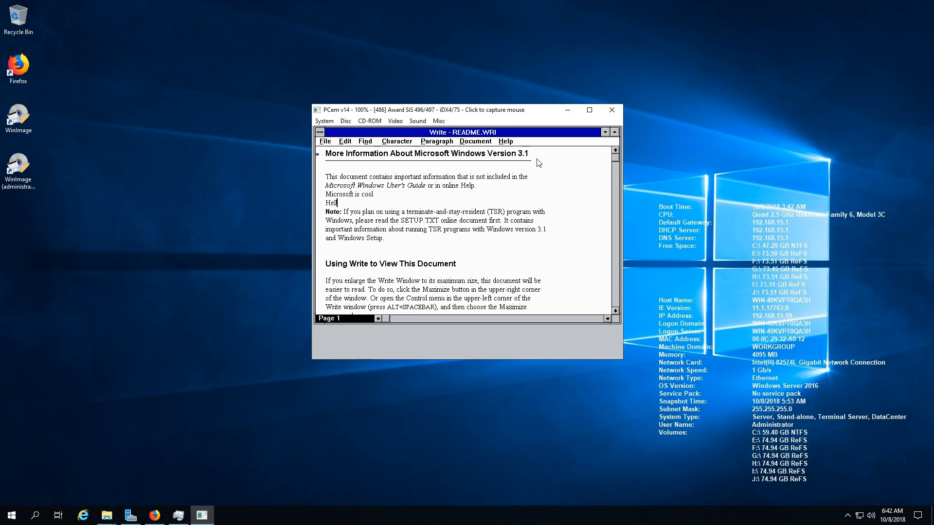
key(Return)
text(Test 123)
key(Return)
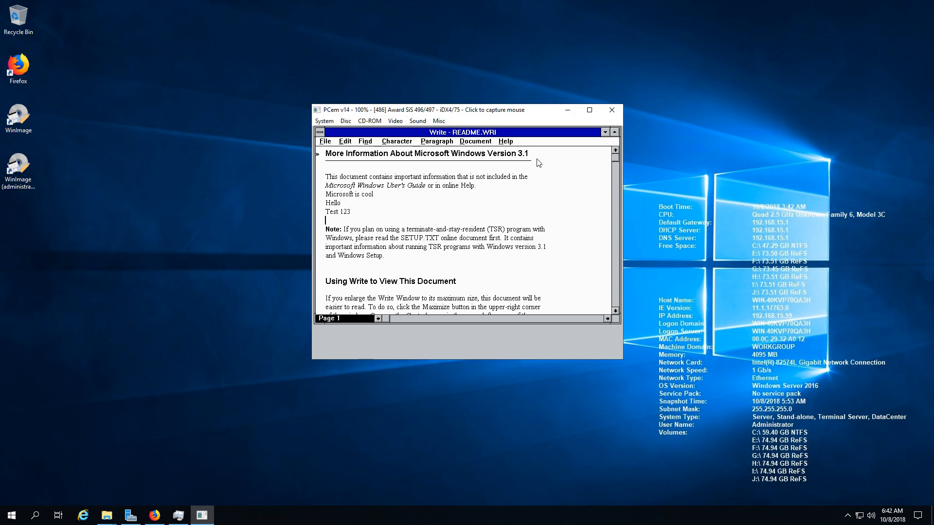
text(hsahusuhshuashuas)
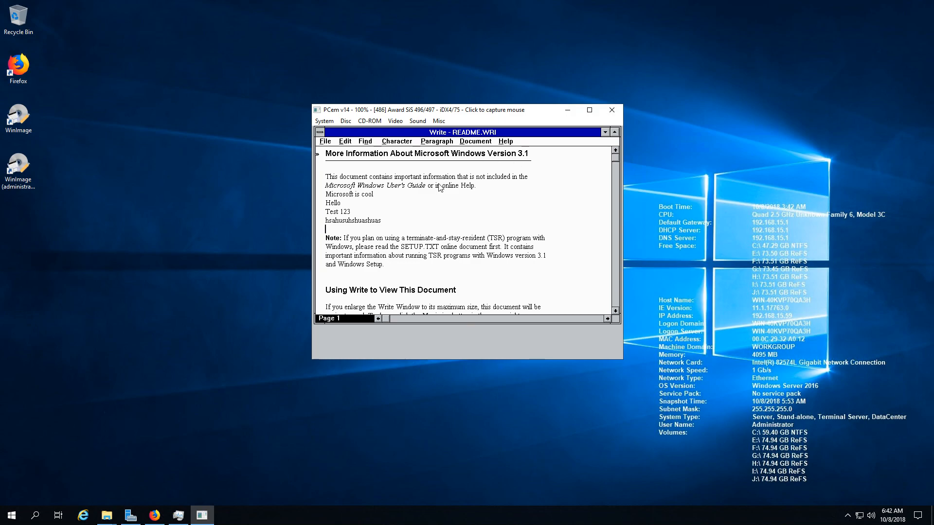
key(ctrl+s)
key(ctrl+s)
key(ctrl+s)
Shut down the virtual machine and confirm stopping the emulation
click(330, 127)
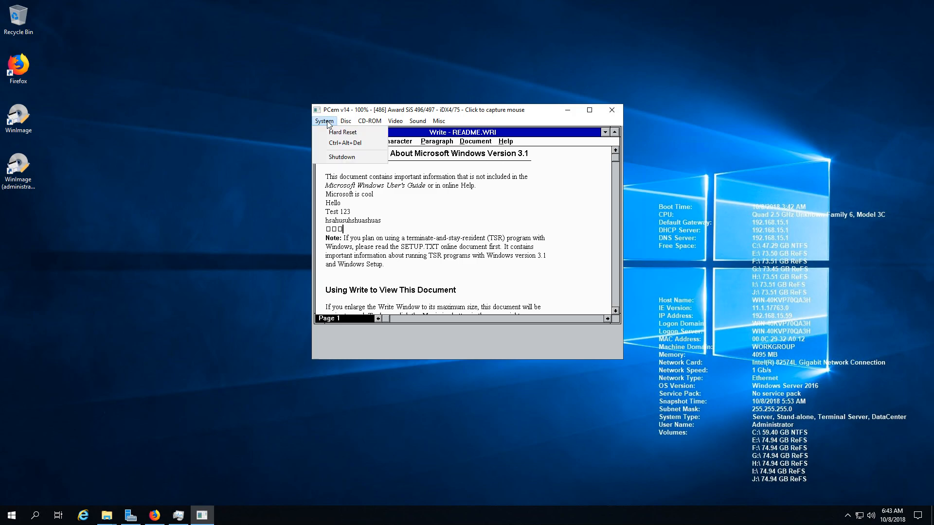
click(372, 144)
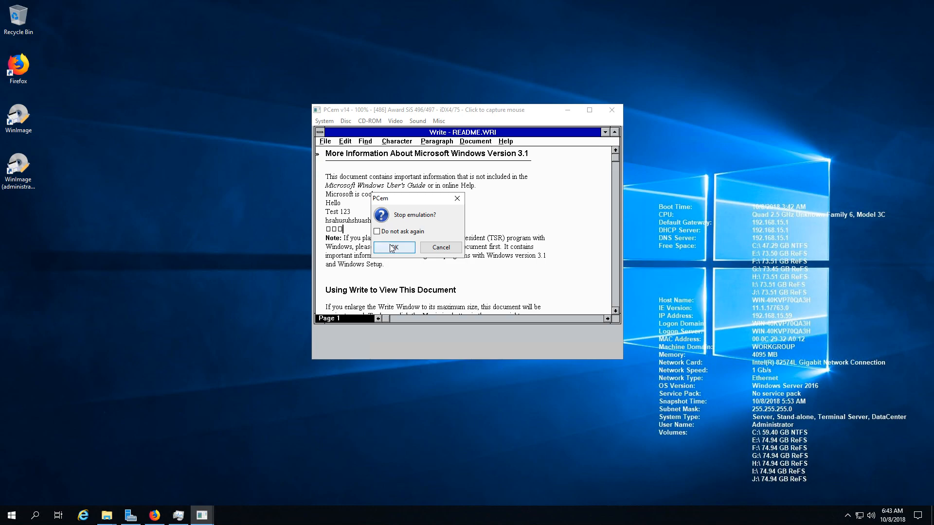
click(393, 248)
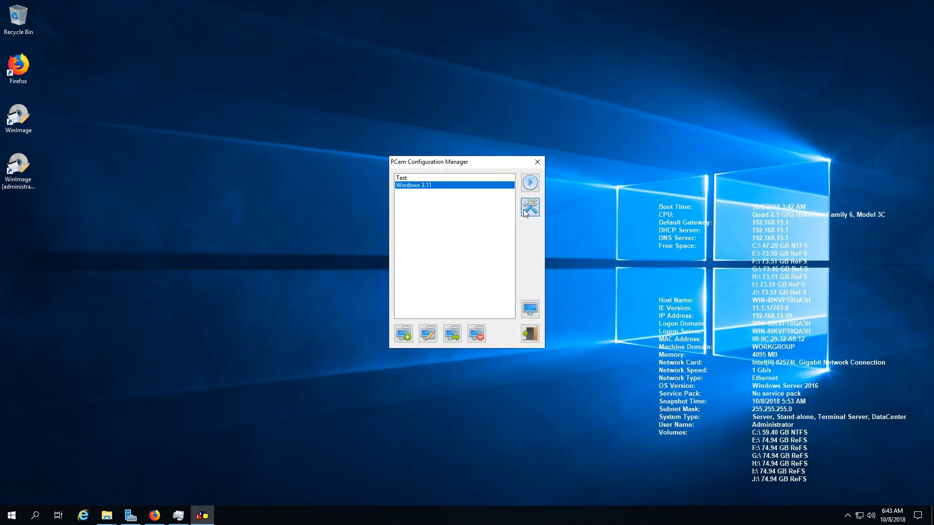
Set the Windows 3.11 machine's mouse to Mouse Systems 3-button mouse (serial) and save the configuration
click(529, 208)
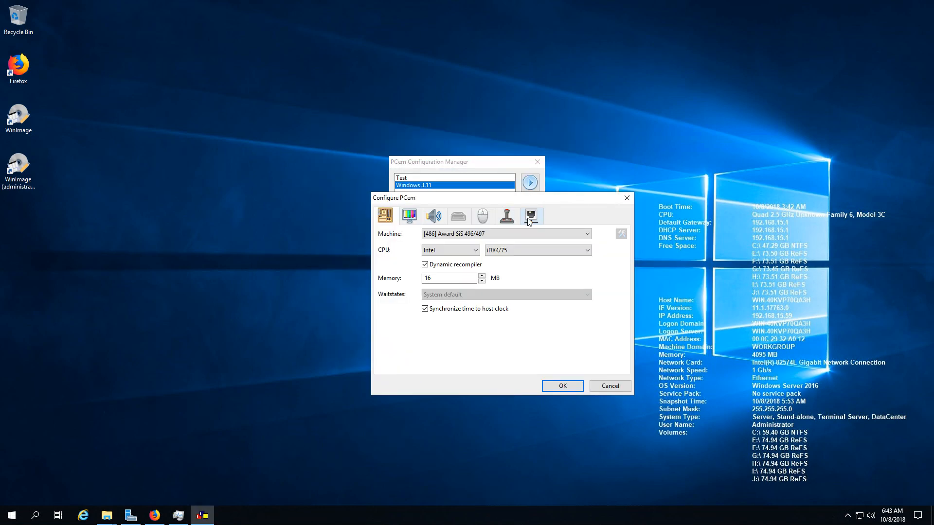
click(492, 222)
click(487, 234)
click(490, 251)
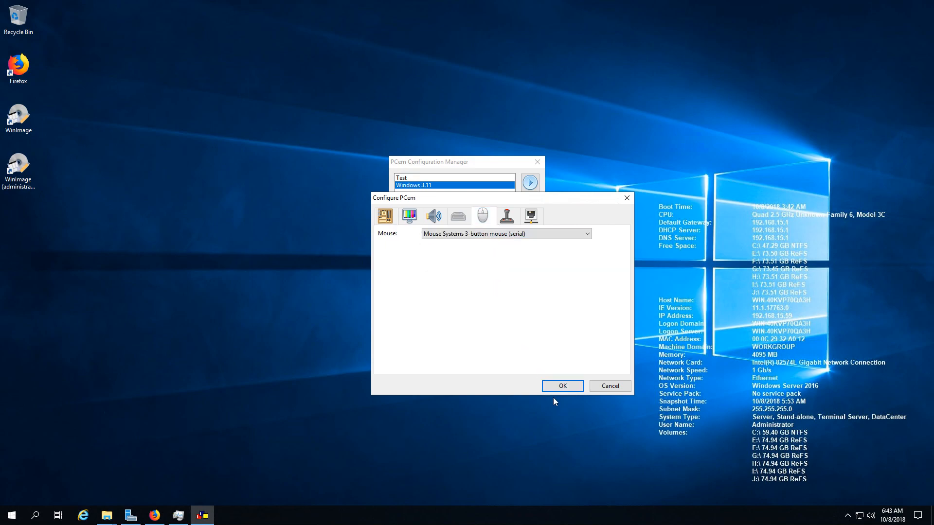
click(559, 387)
Boot the Windows 3.11 machine, start Windows with the win command, and capture the mouse to test it
click(529, 187)
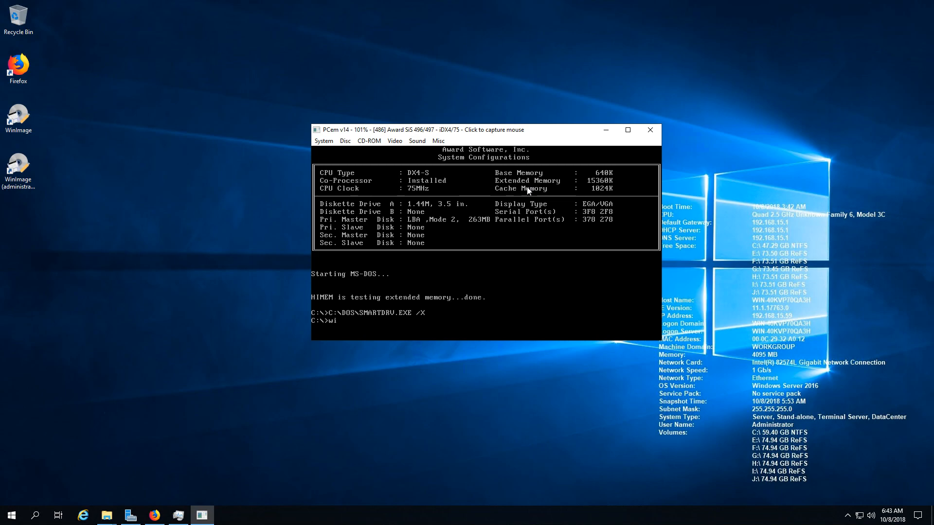
text(n)
key(Return)
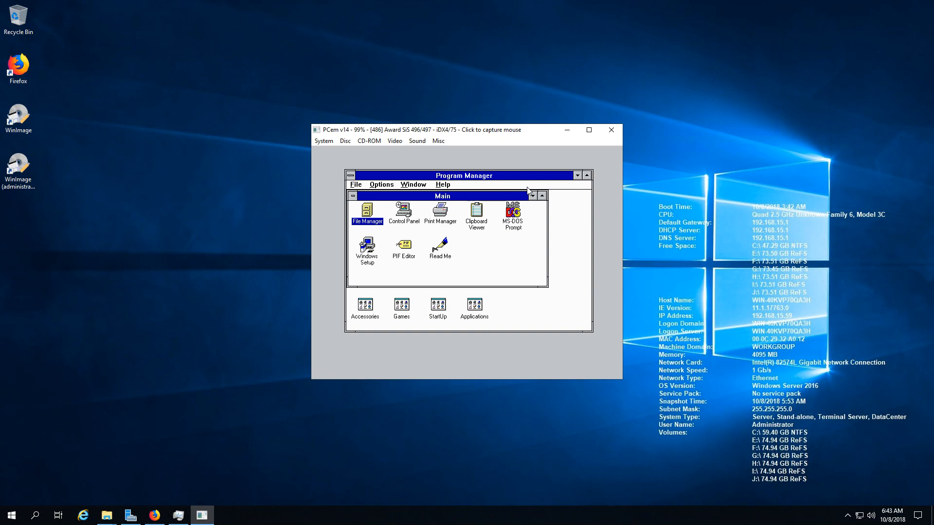
click(528, 189)
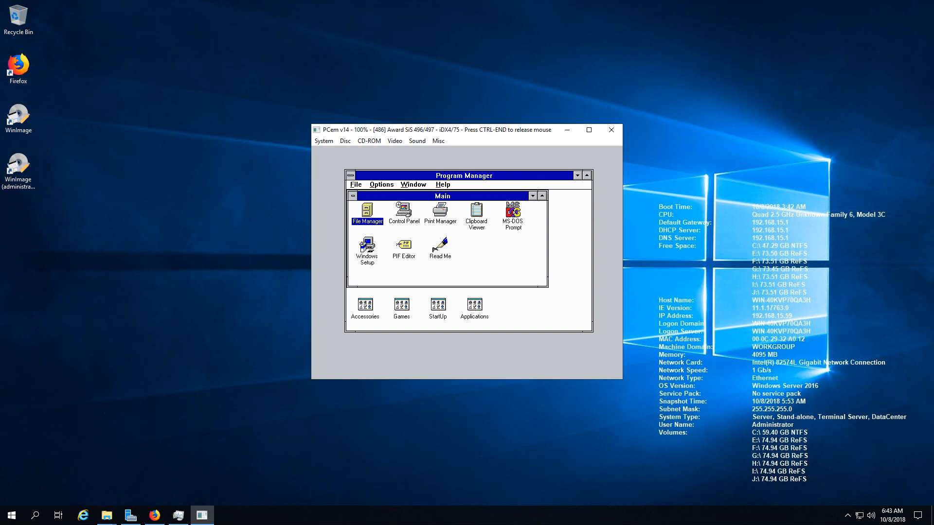